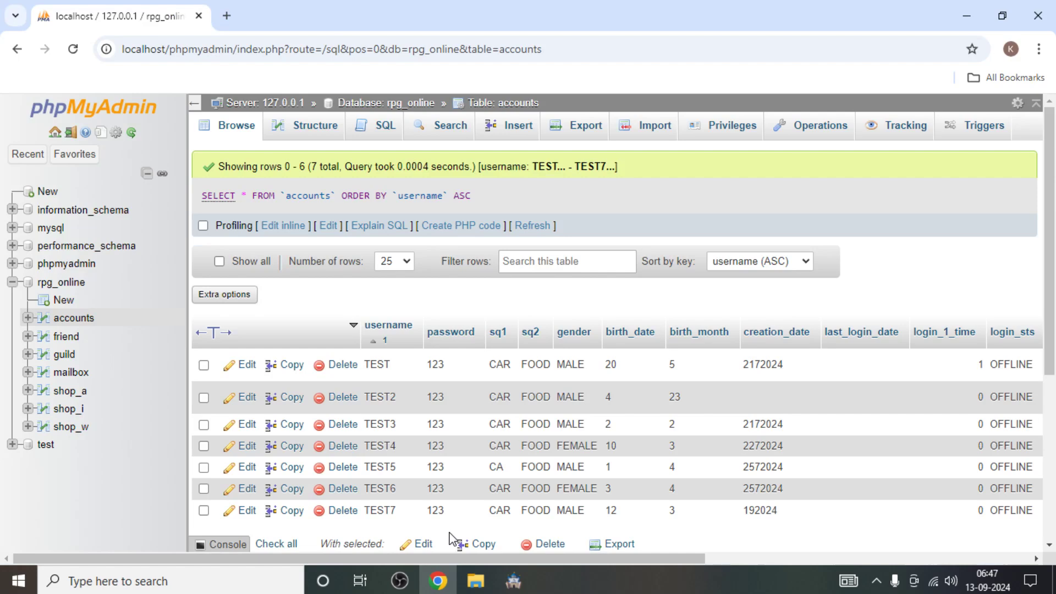
Look through the rows of the accounts table and the guild table in the rpg_online database.
scroll(413, 327, down, 3)
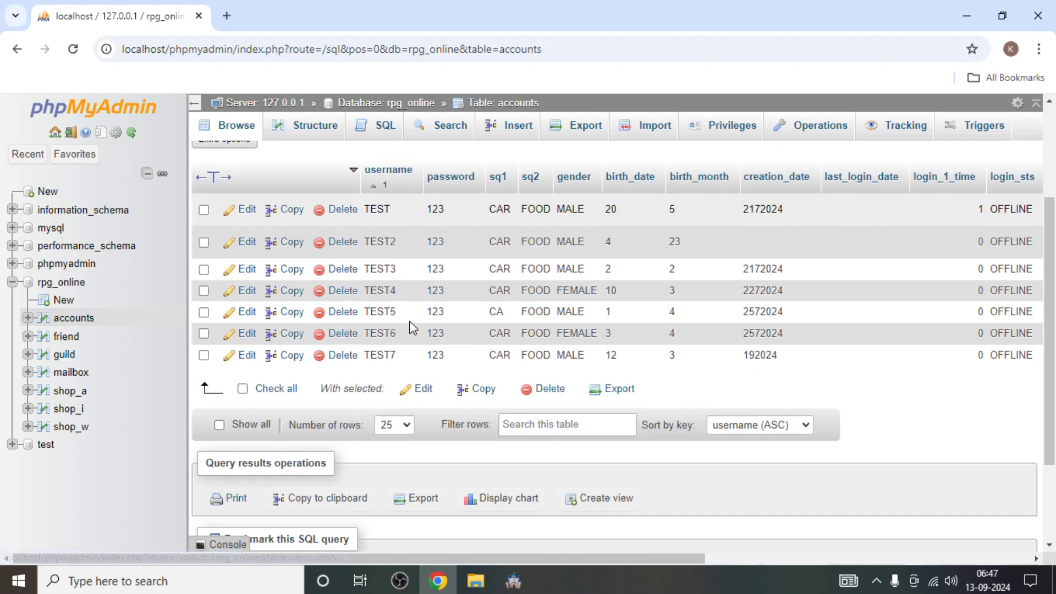
click(64, 354)
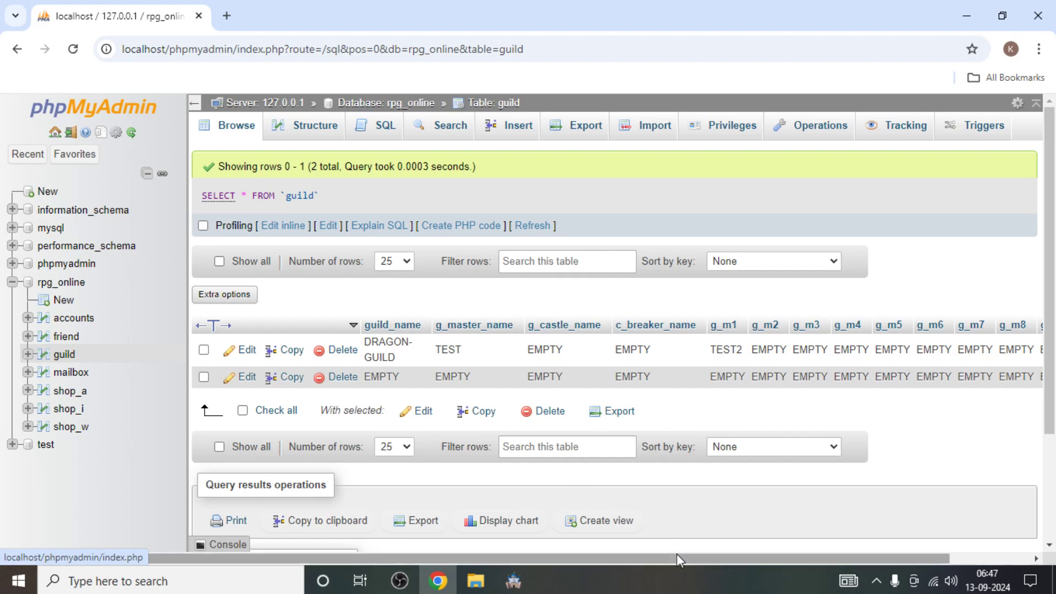
drag(677, 556, 514, 559)
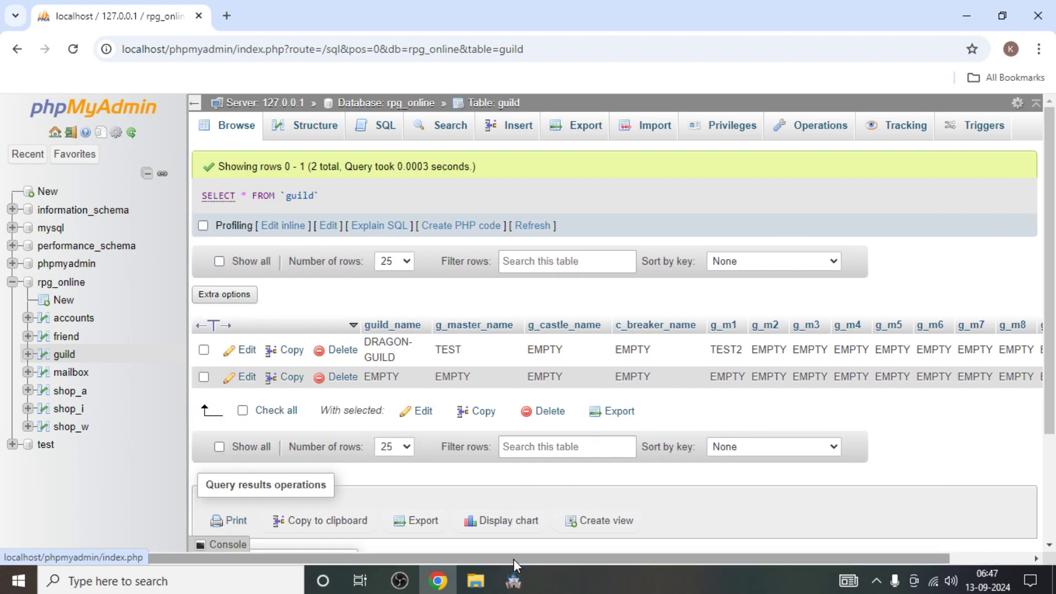
Start a new table in the rpg_online database and name it server_info.
click(64, 302)
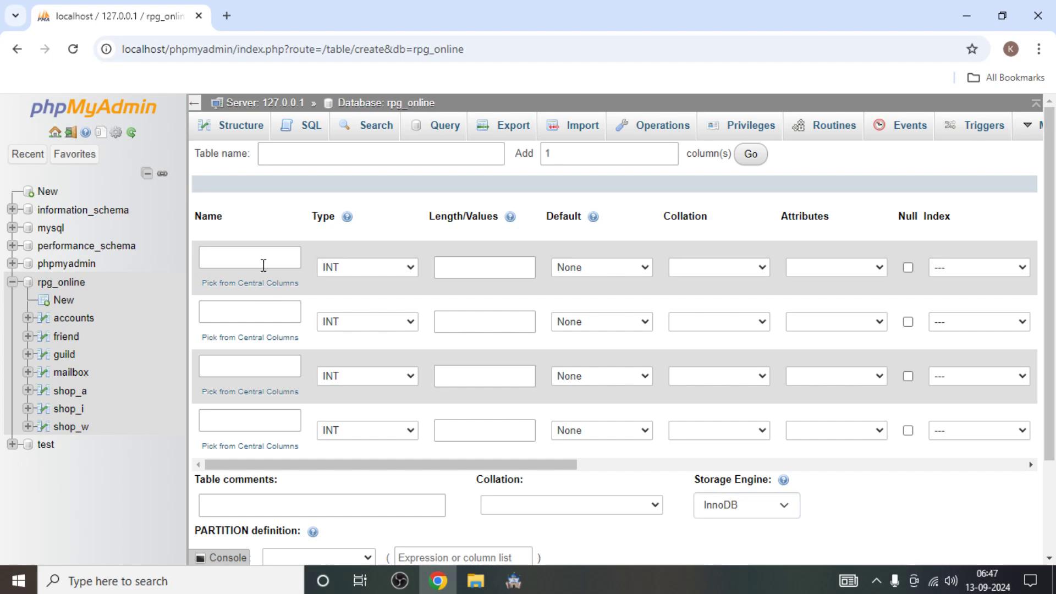
click(329, 157)
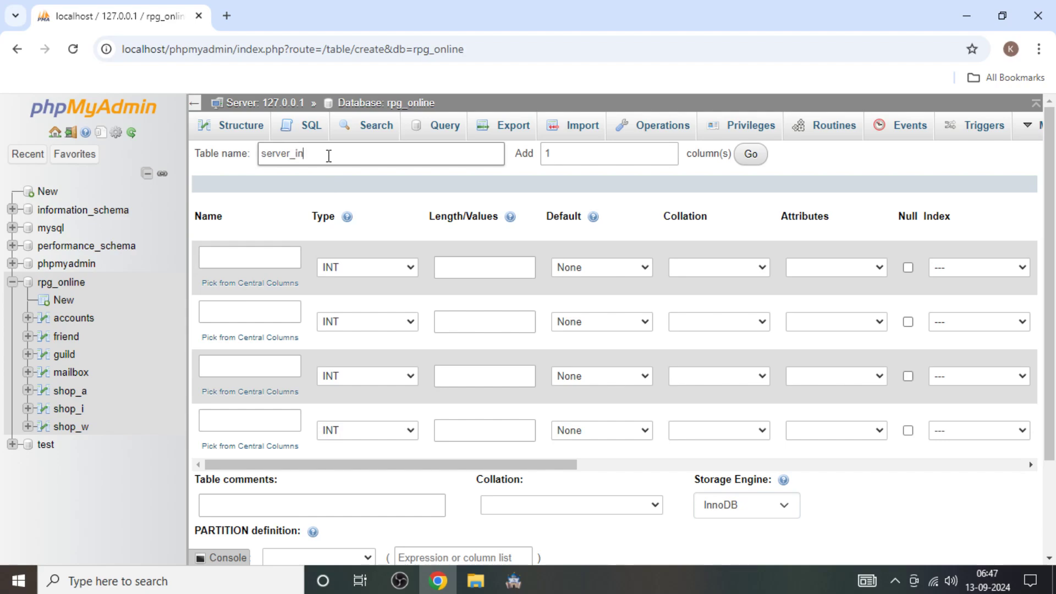
text(server_info)
Define the first column as castle_fight with type TEXT and save the server_info table.
click(288, 249)
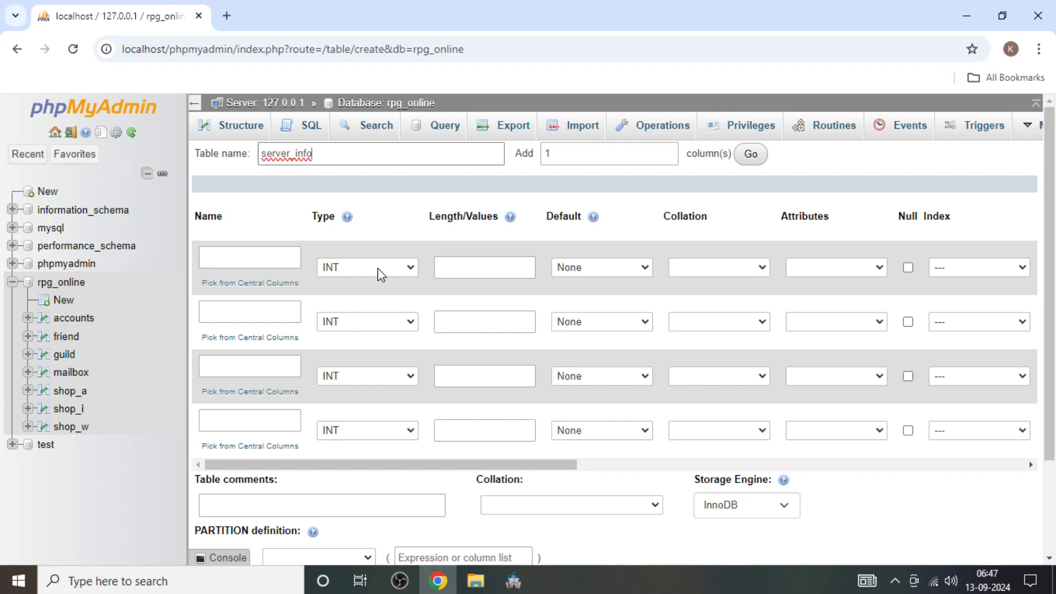
click(267, 254)
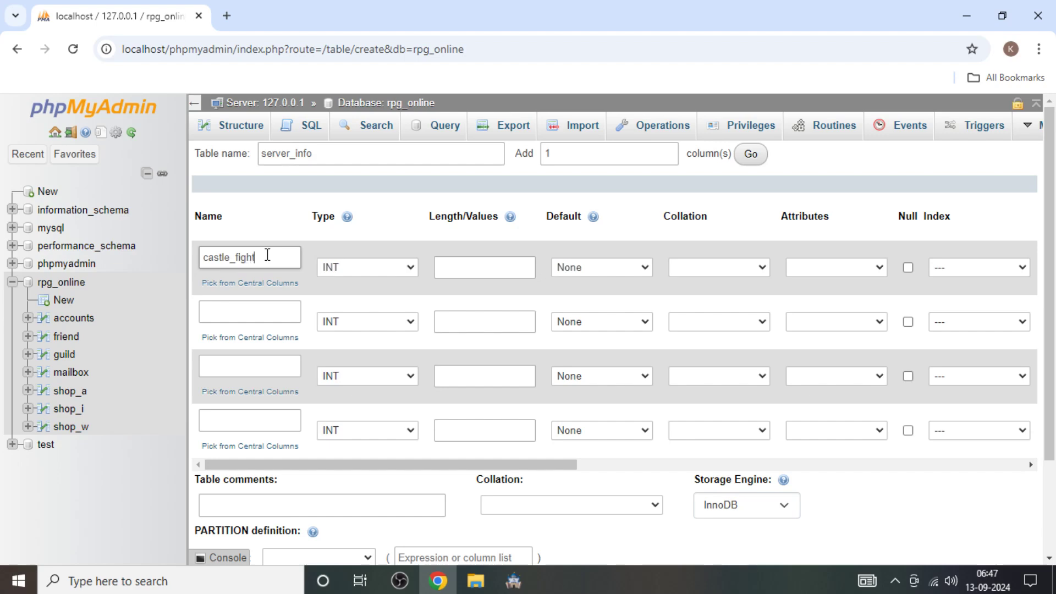
click(344, 270)
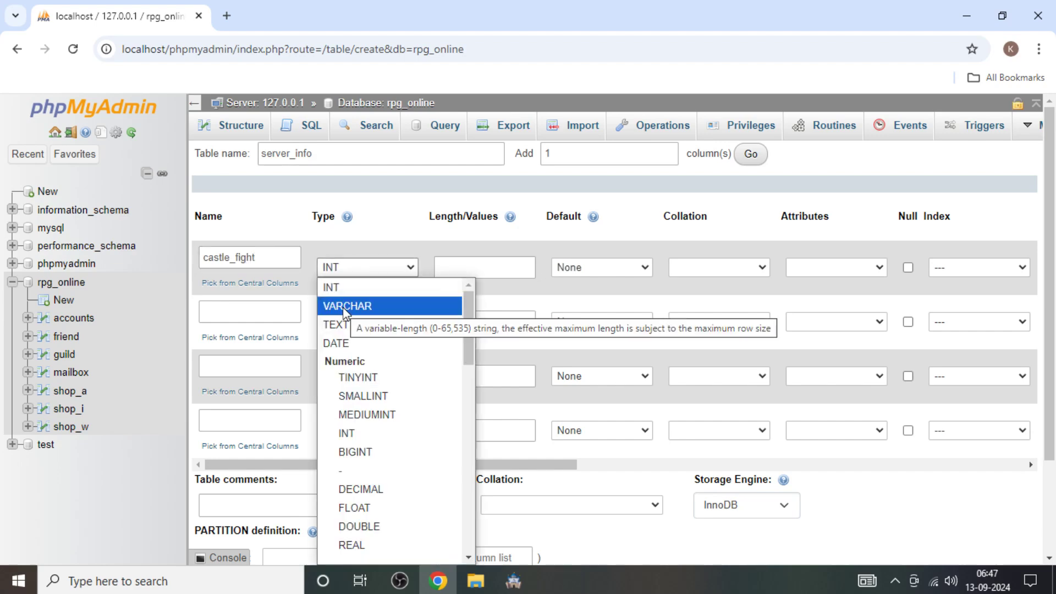
click(361, 329)
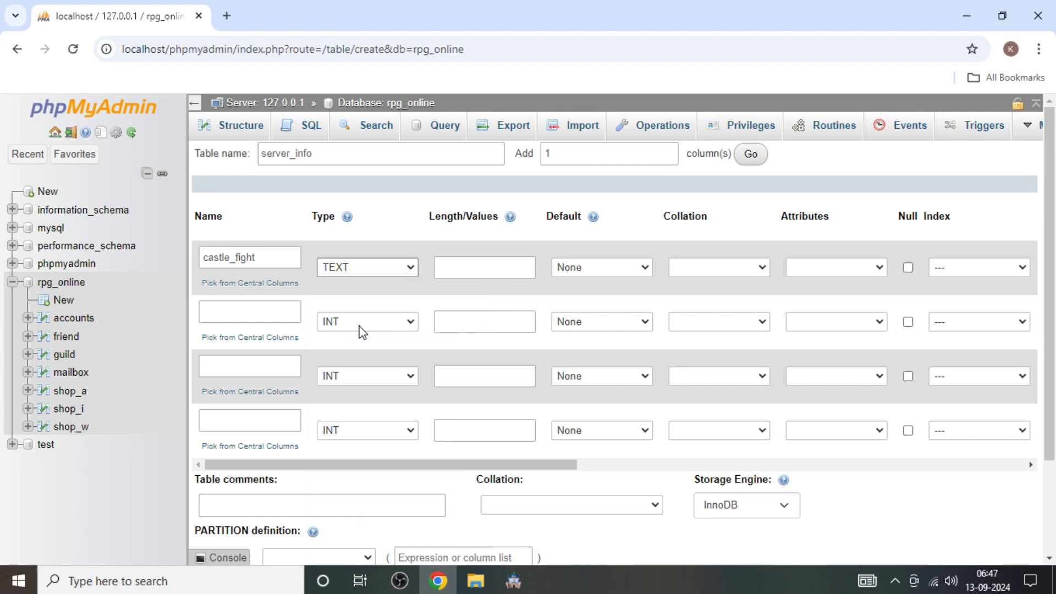
scroll(572, 429, down, 2)
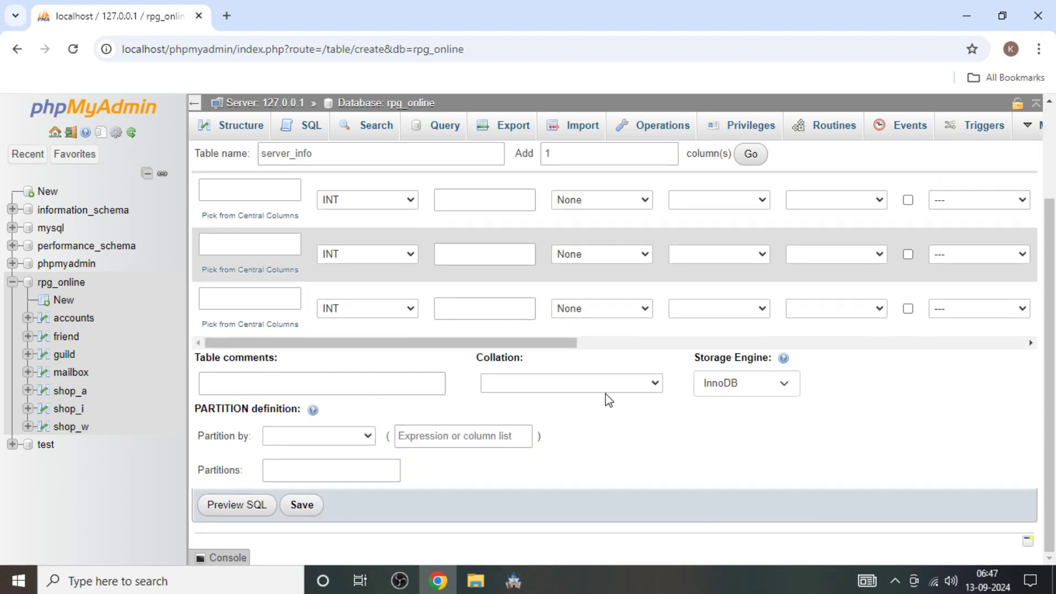
click(303, 504)
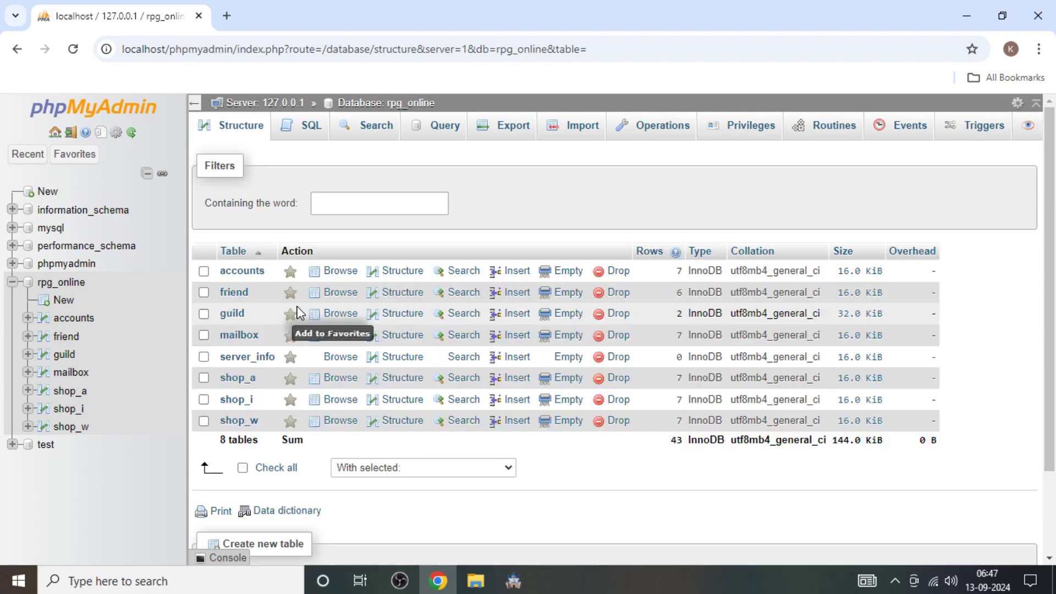
Check the structure and contents of server_info and compare them with the accounts table.
click(247, 356)
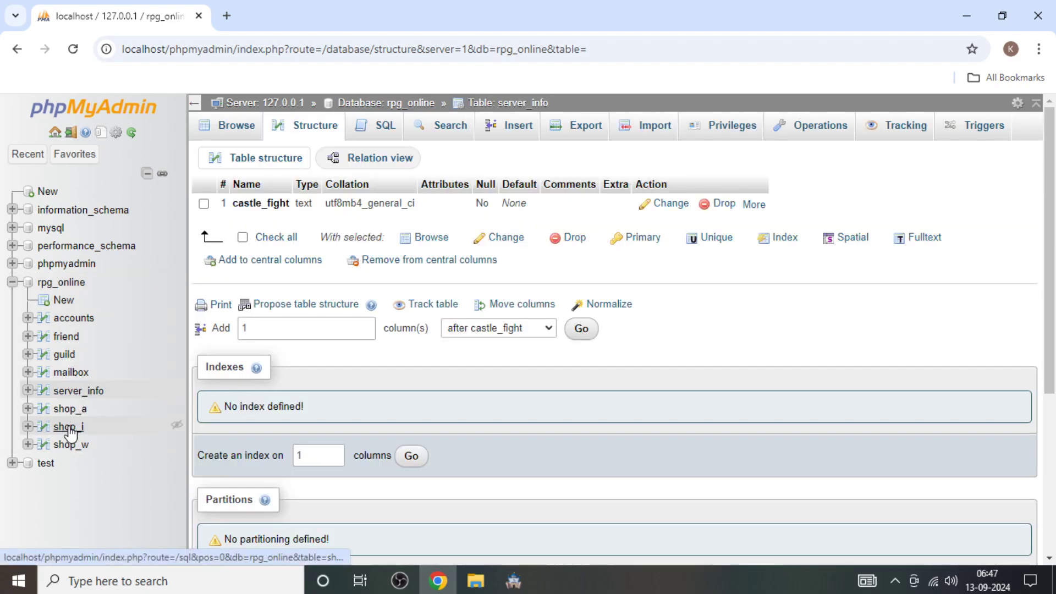
click(76, 392)
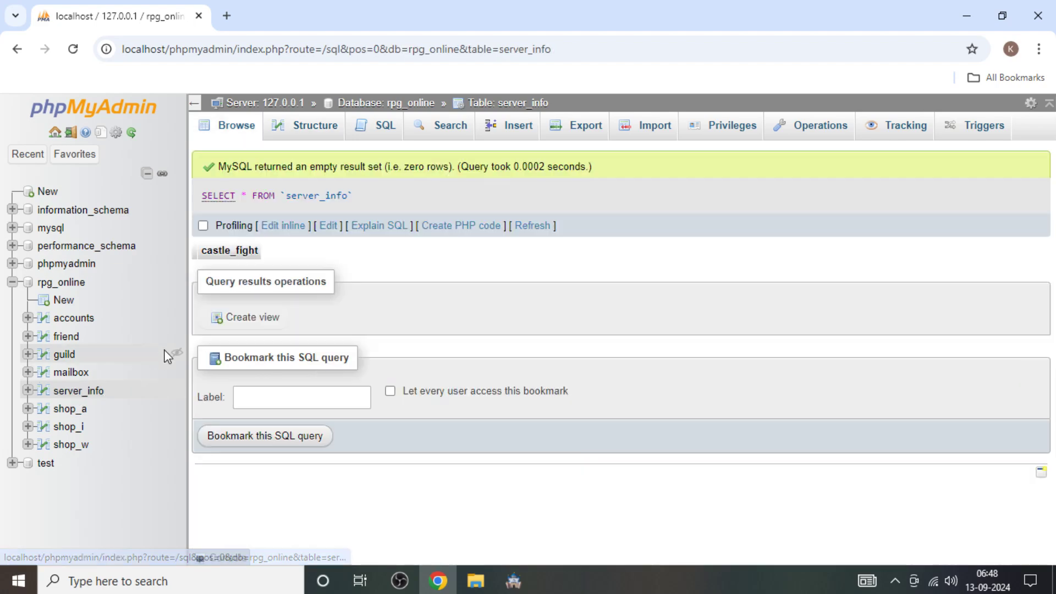
click(71, 321)
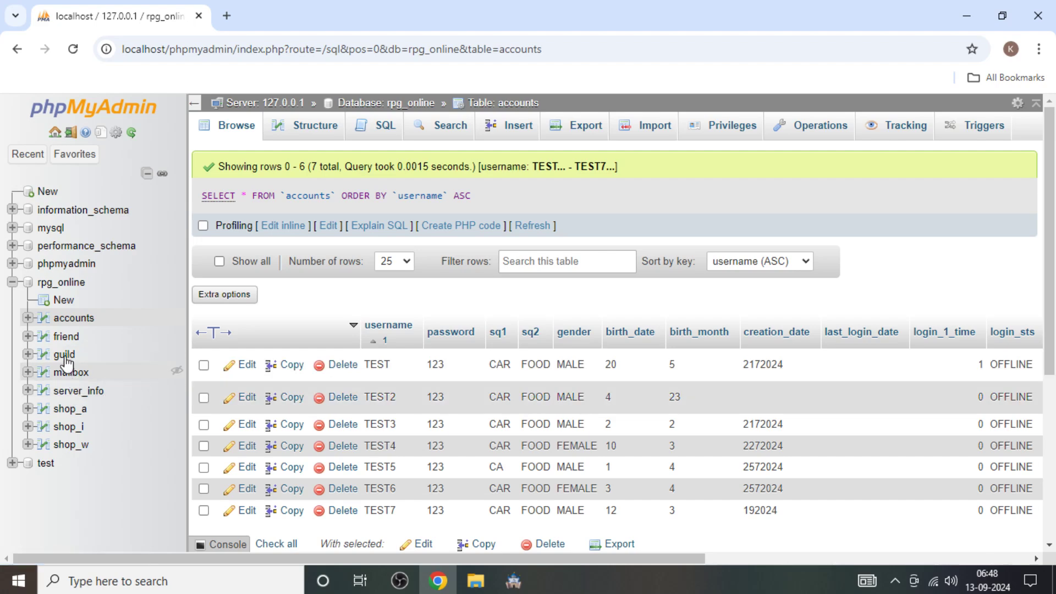
Insert a row into server_info with the castle_fight value START and display the table's rows.
click(111, 392)
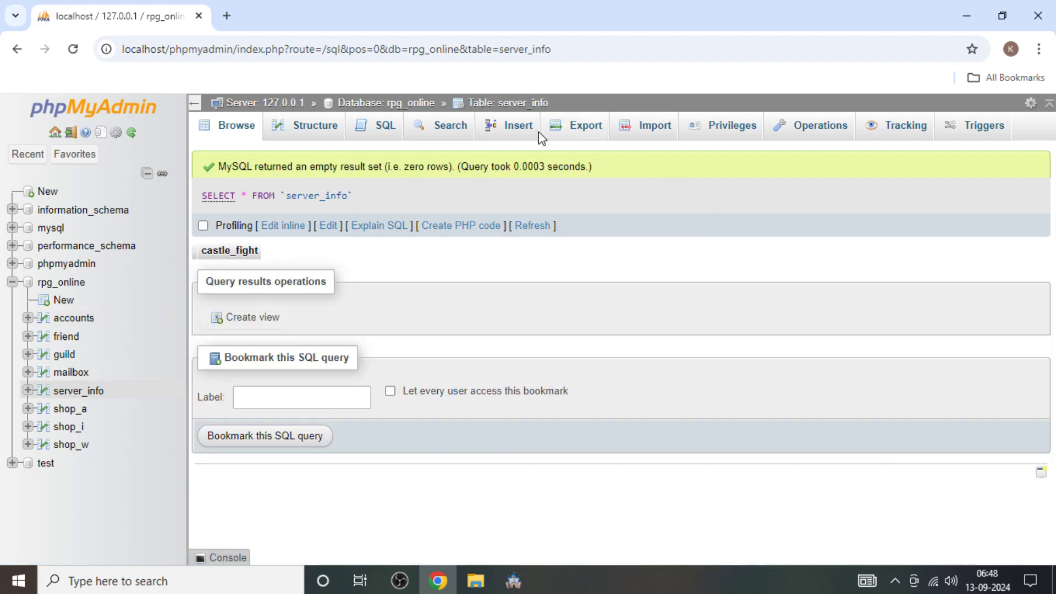
click(521, 132)
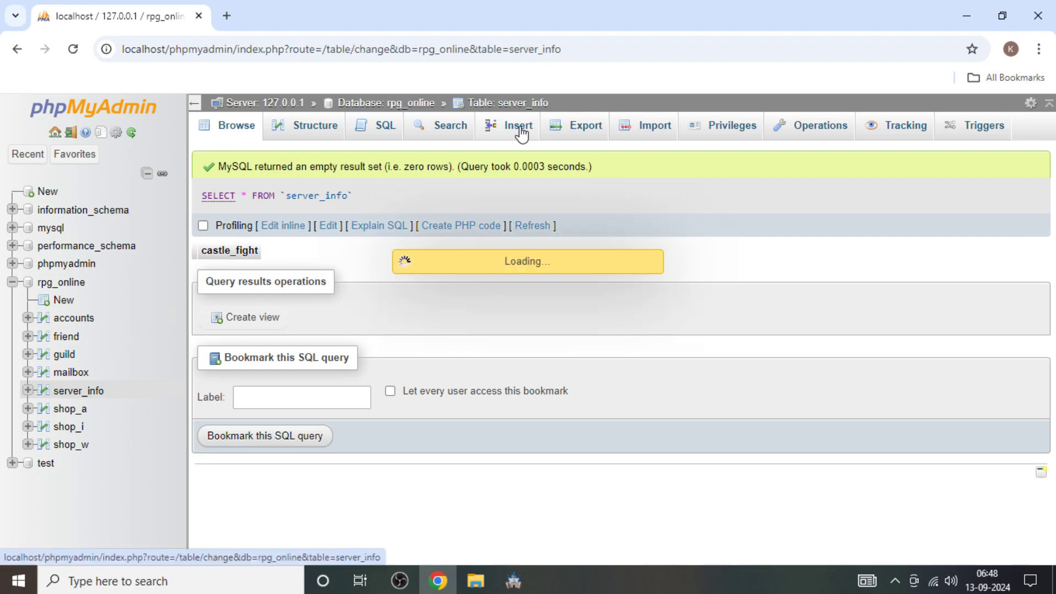
click(679, 227)
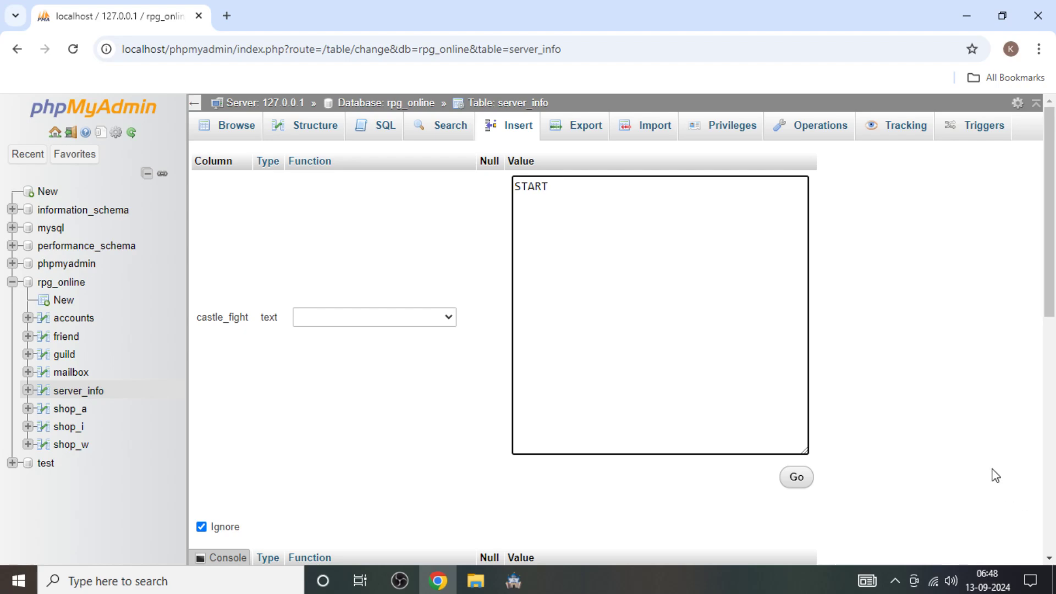
click(799, 477)
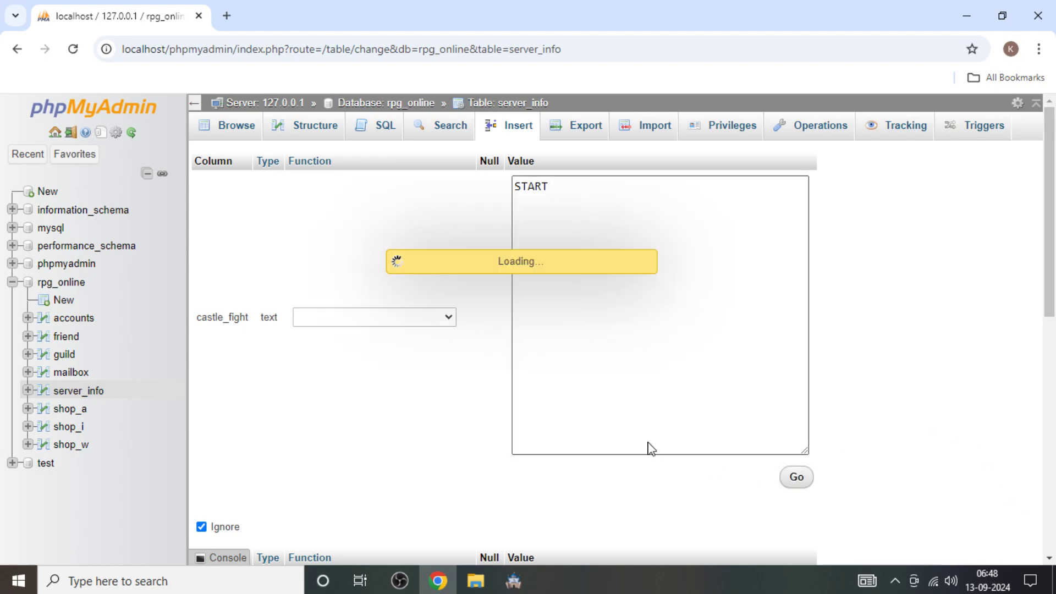
click(91, 393)
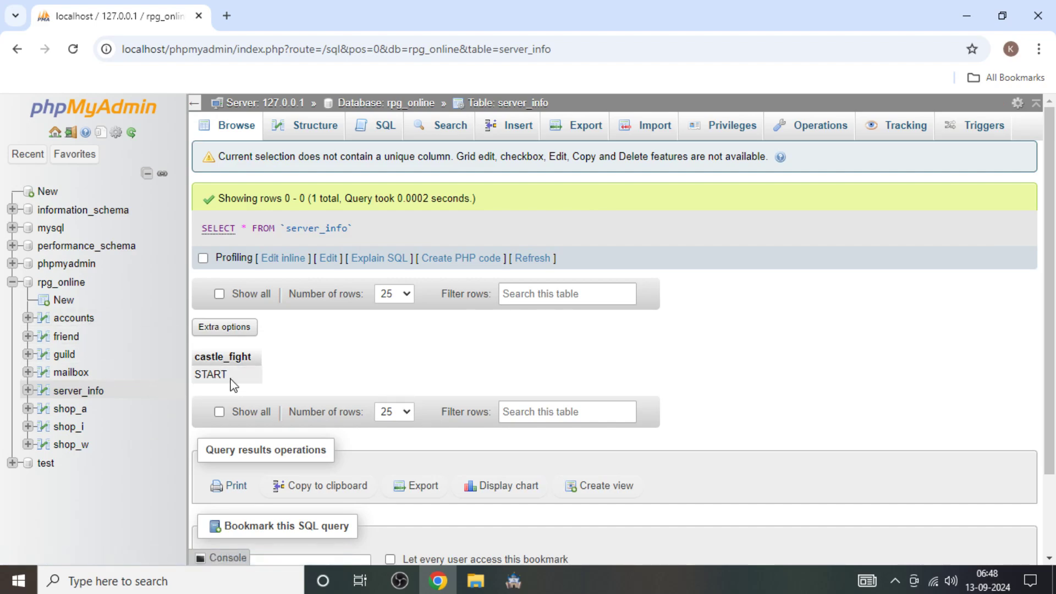
Examine the accounts table across all its columns, including guild_name, and return to the server_info rows.
click(73, 318)
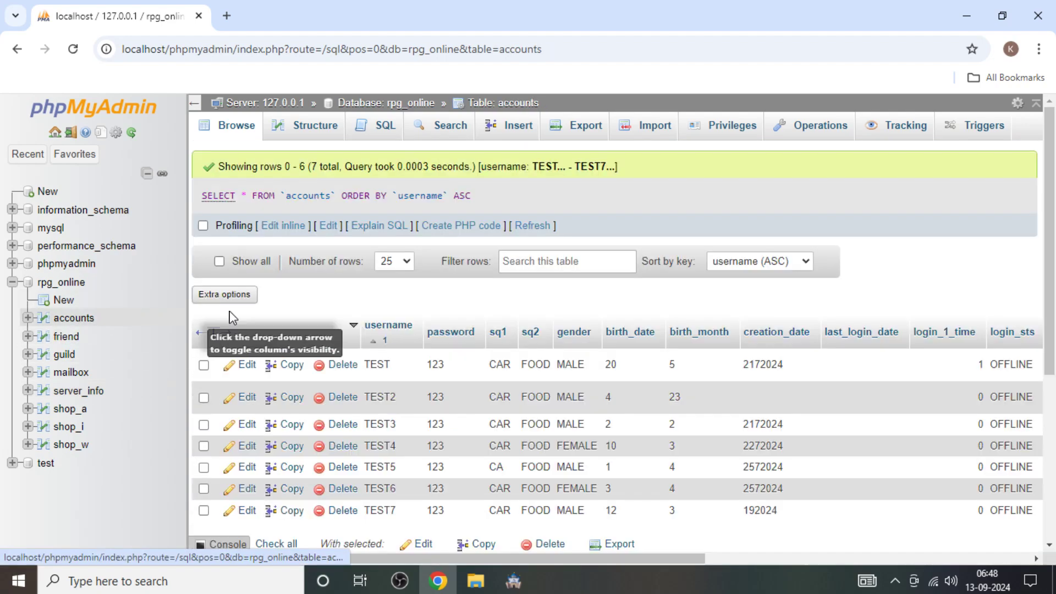
scroll(660, 385, down, 2)
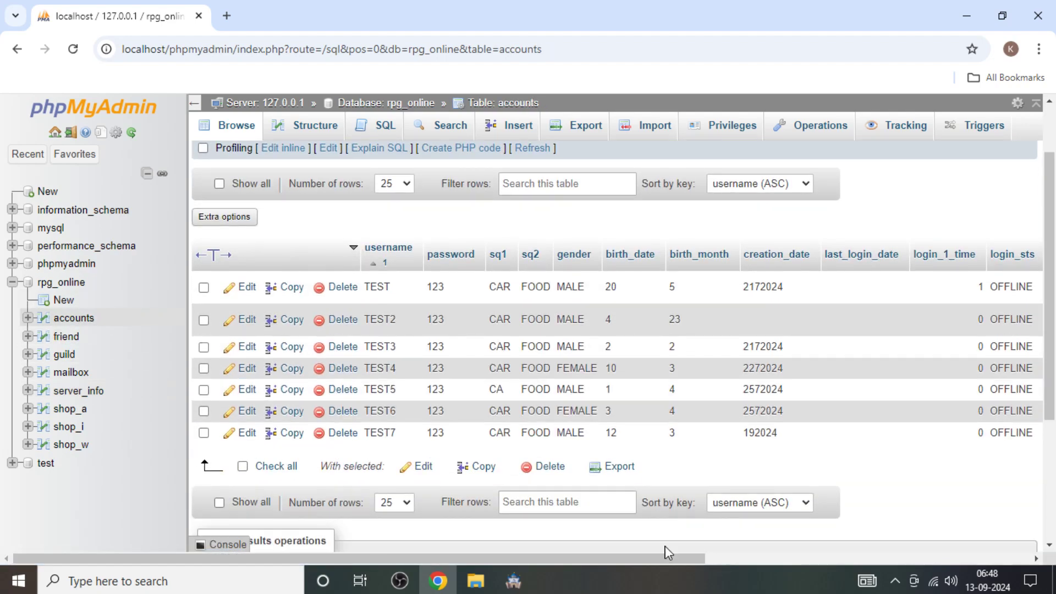
drag(663, 559, 1001, 522)
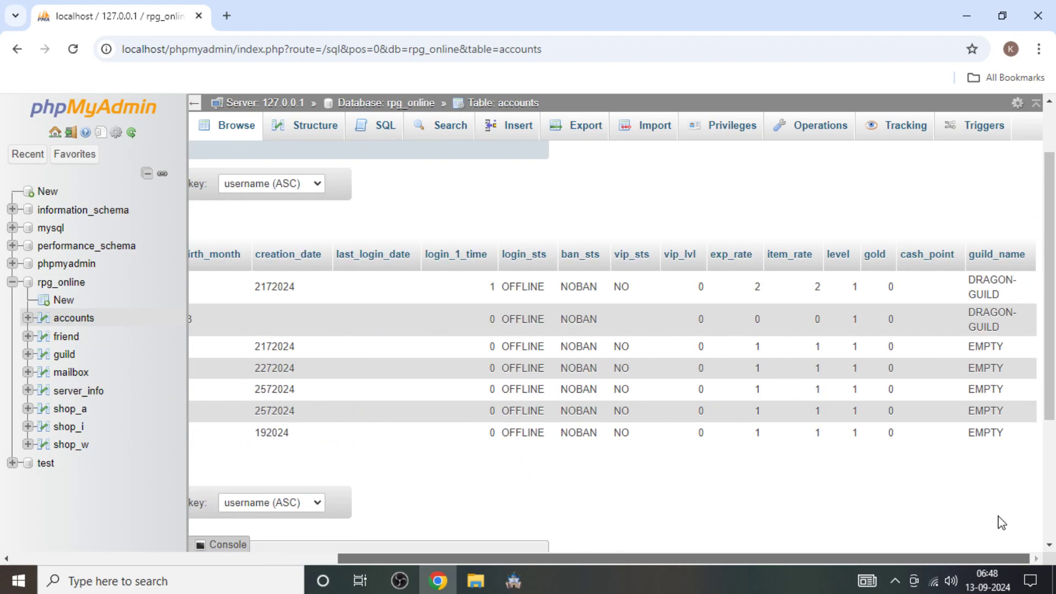
drag(1001, 559, 652, 556)
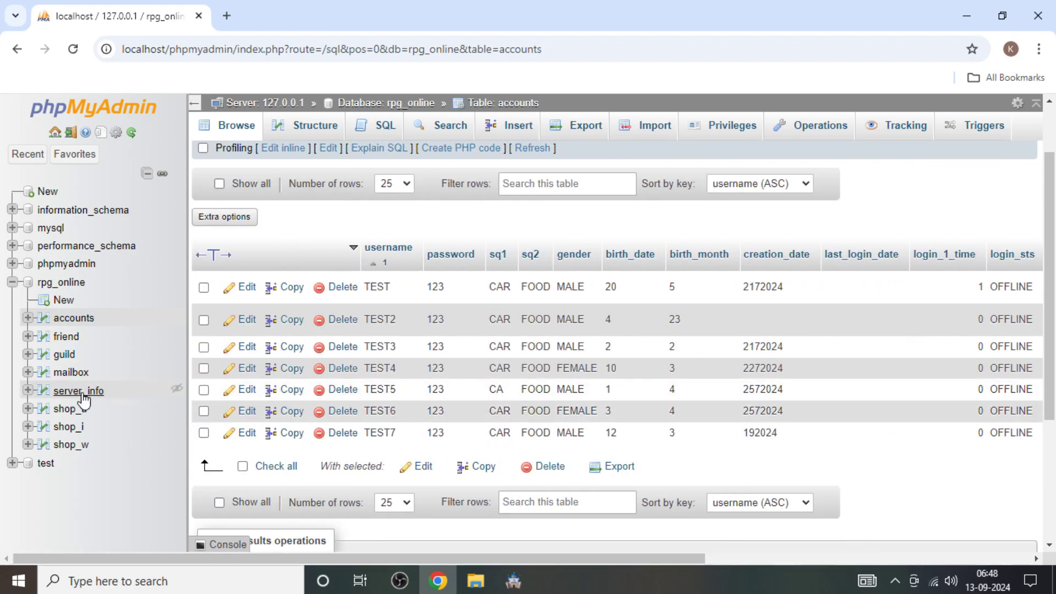
click(79, 391)
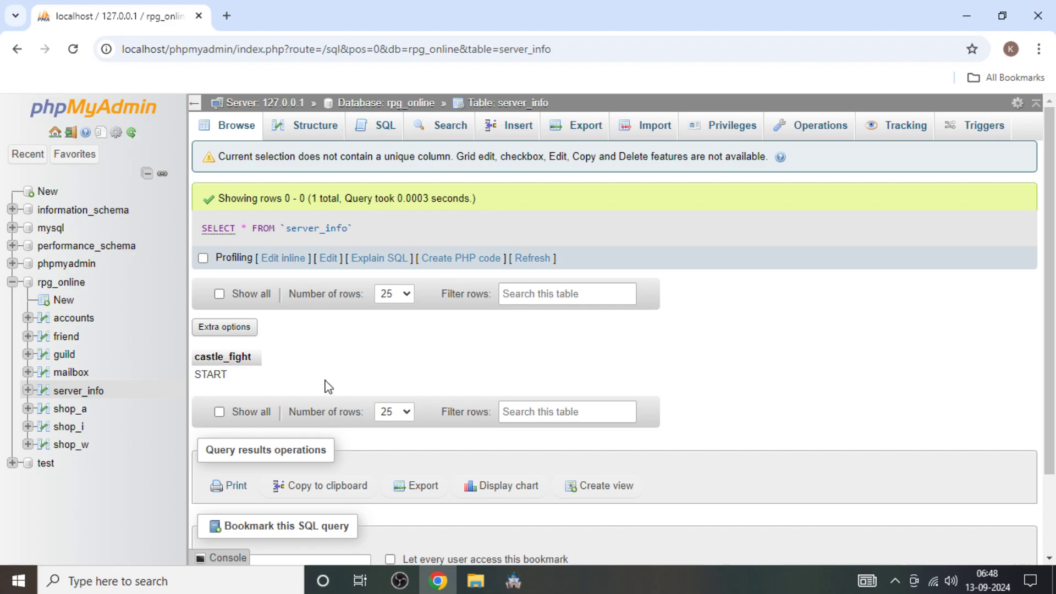
Switch to the RPG ONLINE project in RPG Maker MZ.
click(513, 581)
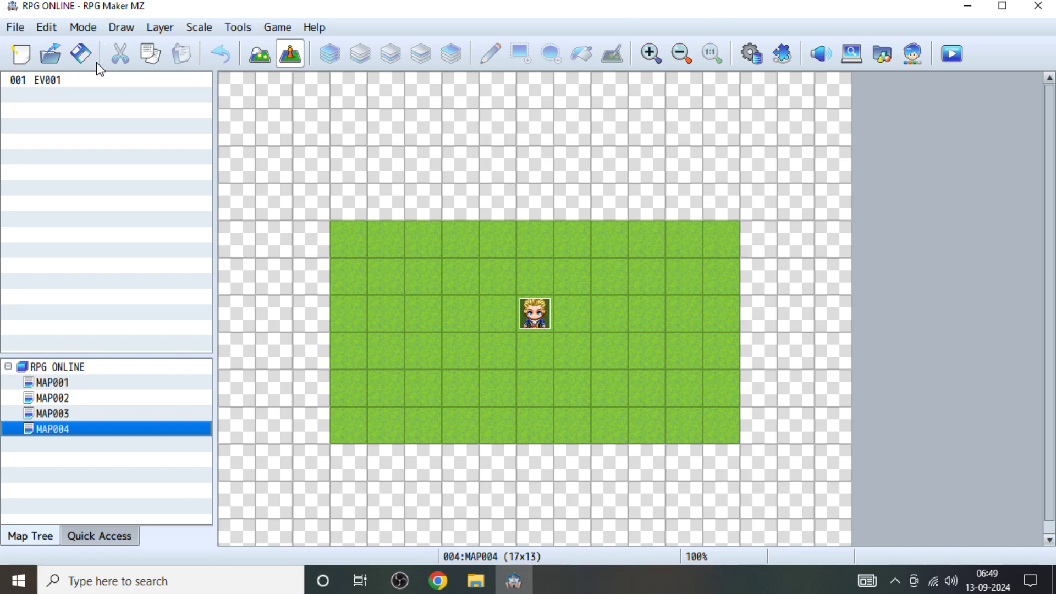
key(alt+Tab)
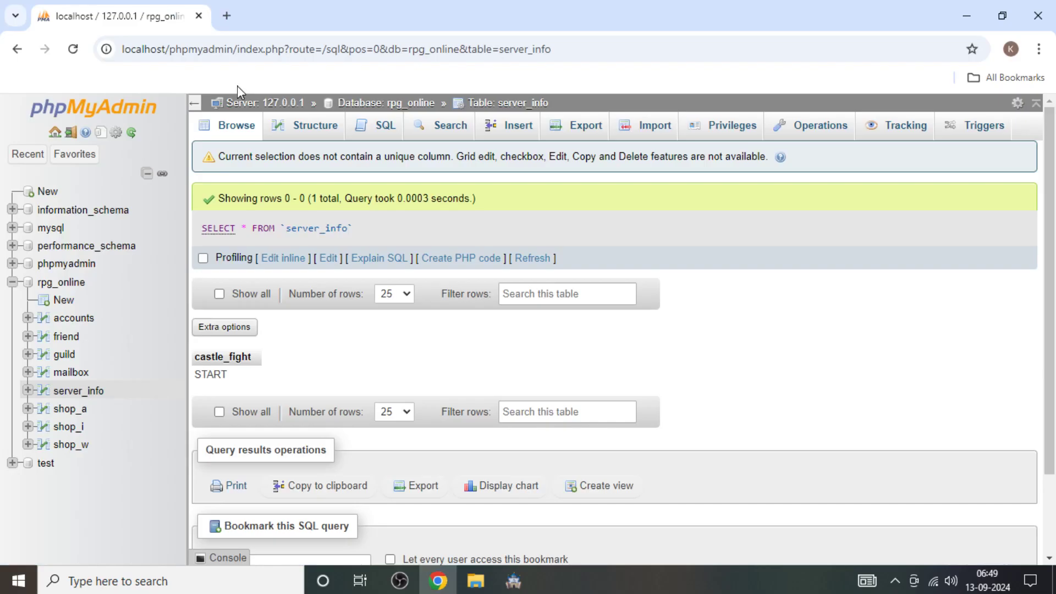
key(alt+Tab)
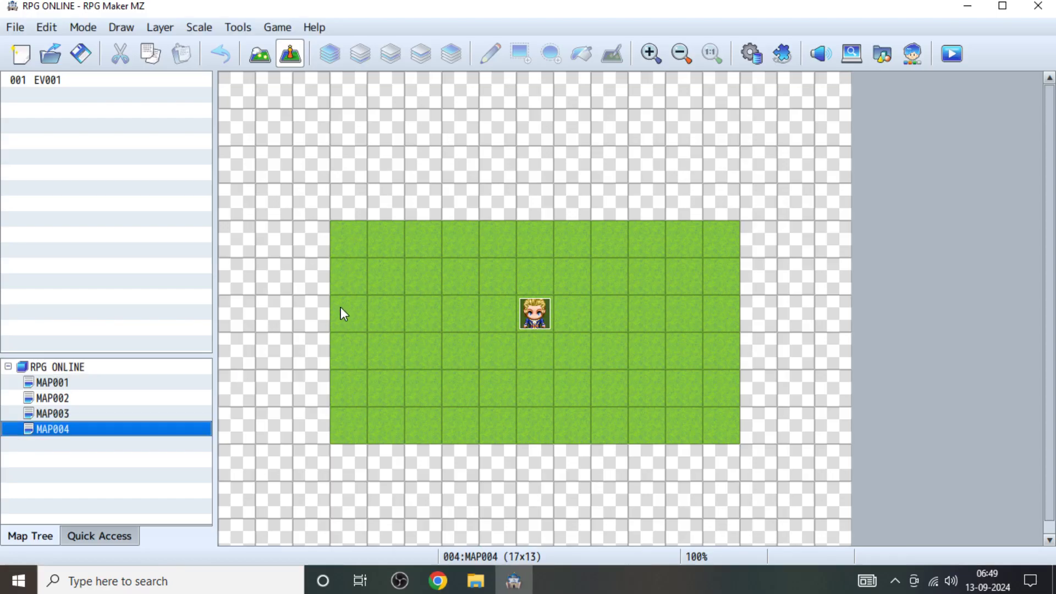
double_click(681, 271)
double_click(198, 370)
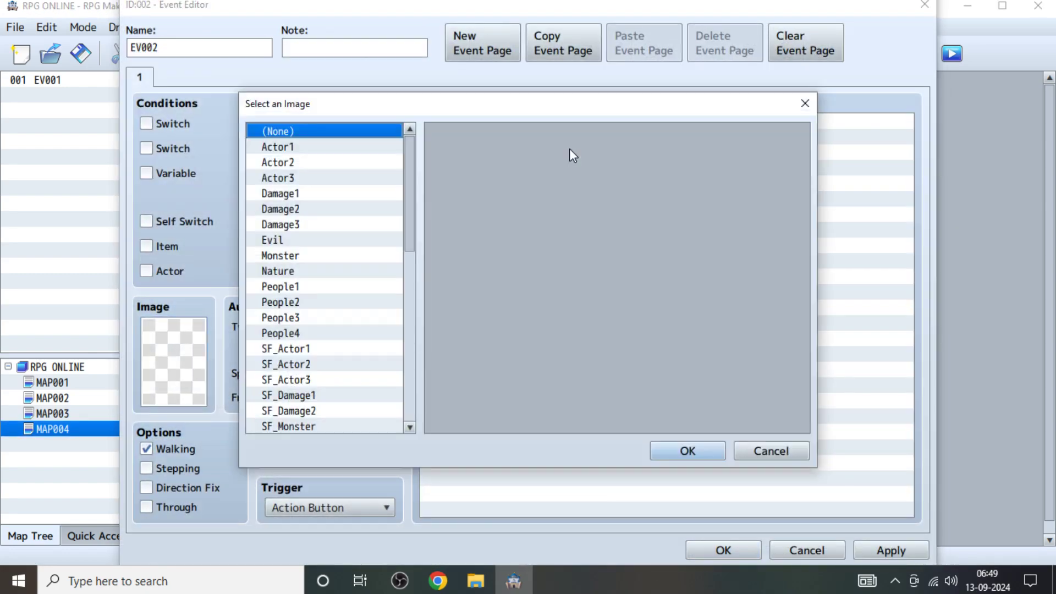
click(351, 160)
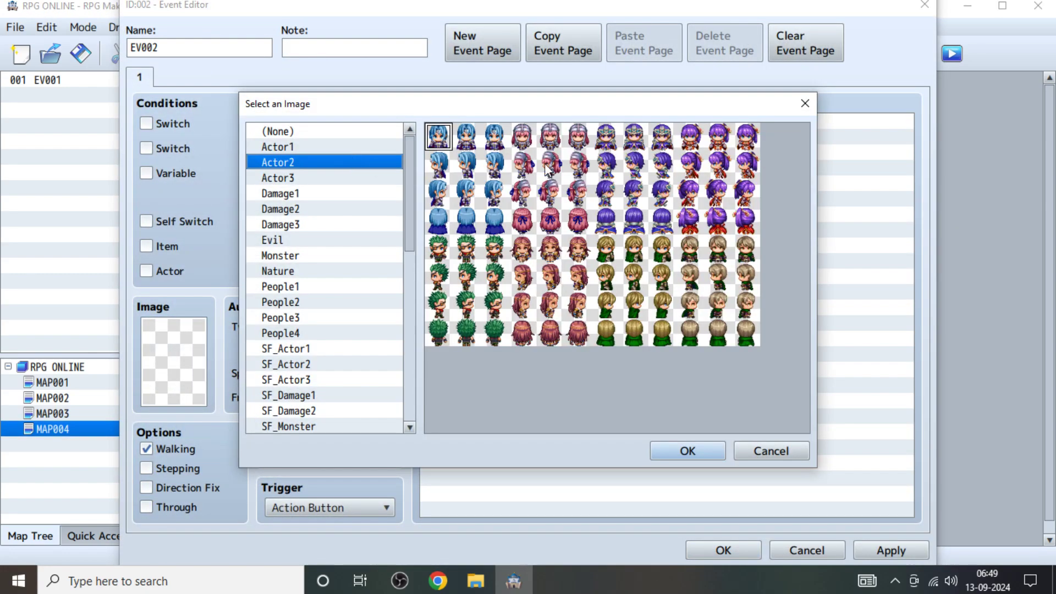
click(346, 239)
click(771, 450)
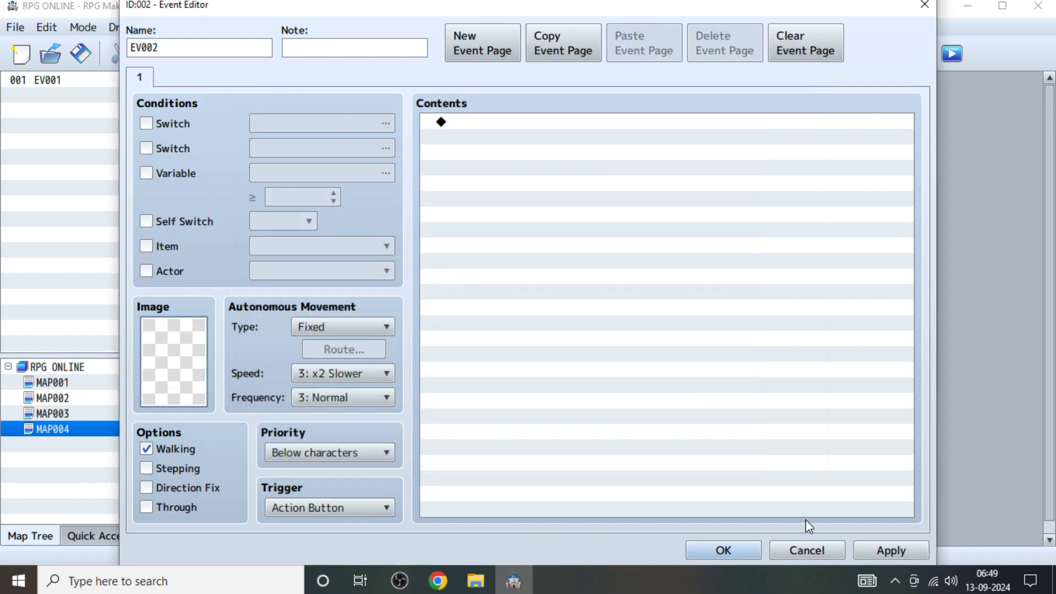
click(807, 550)
key(alt+Tab)
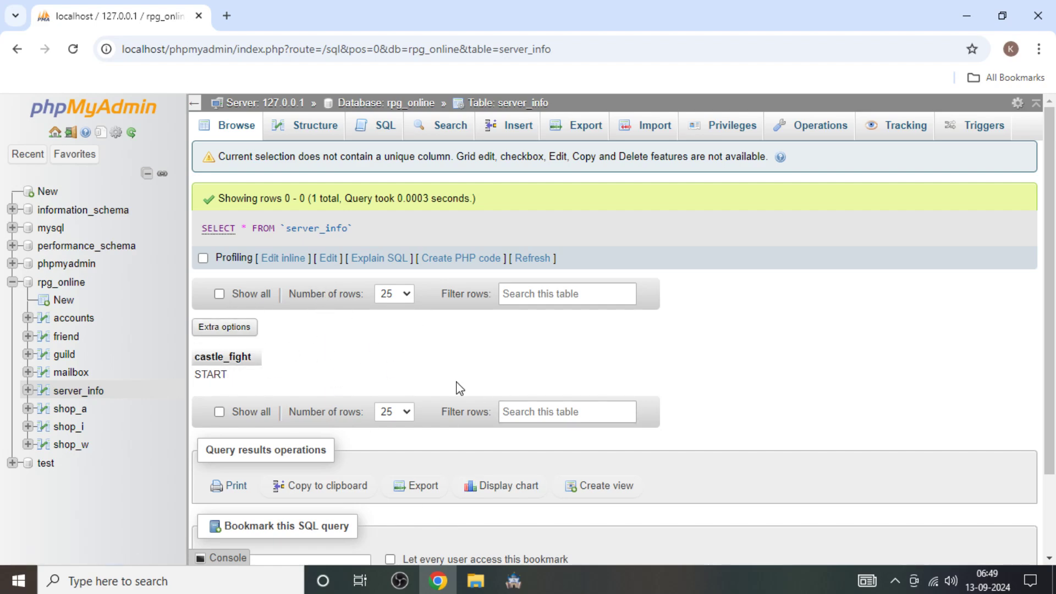
In RPG Maker MZ, move the EV001 event on MAP004 up one tile to 8,5 and review its commands.
click(513, 578)
click(530, 323)
drag(529, 322, 534, 277)
double_click(534, 277)
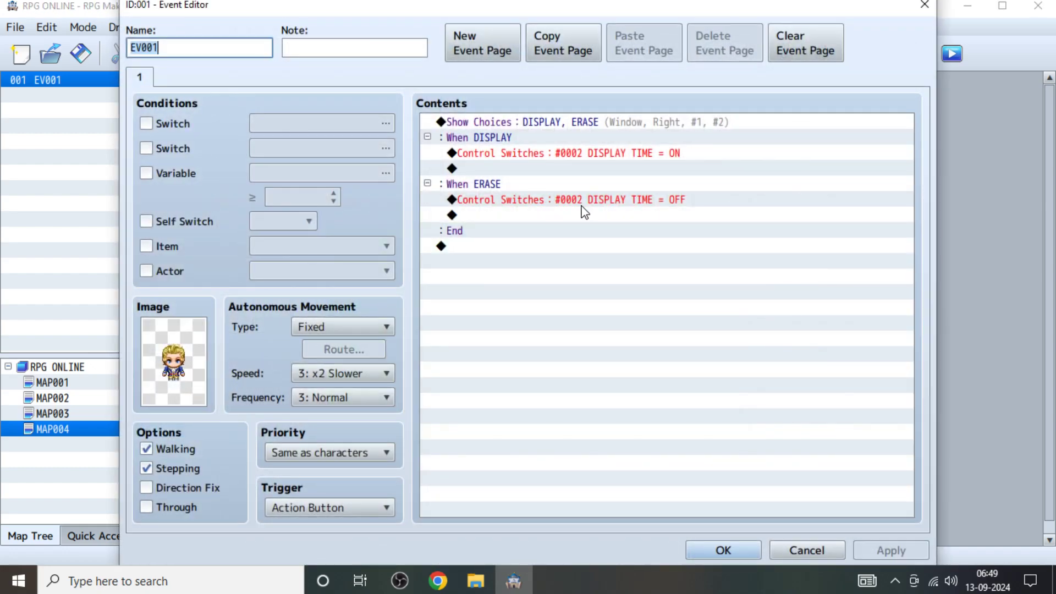
click(732, 549)
Duplicate the EV001 event onto another grass tile of MAP004.
click(537, 286)
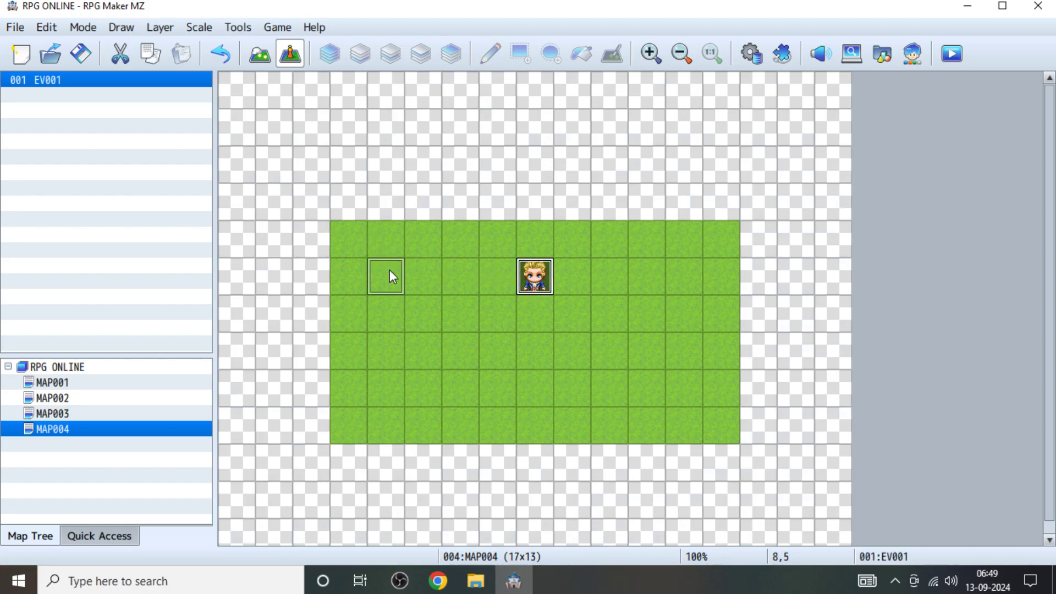
click(388, 273)
key(ctrl+v)
In the EV002 event on MAP004, edit the Show Choices command and set the first choice to CANCEL.
double_click(542, 275)
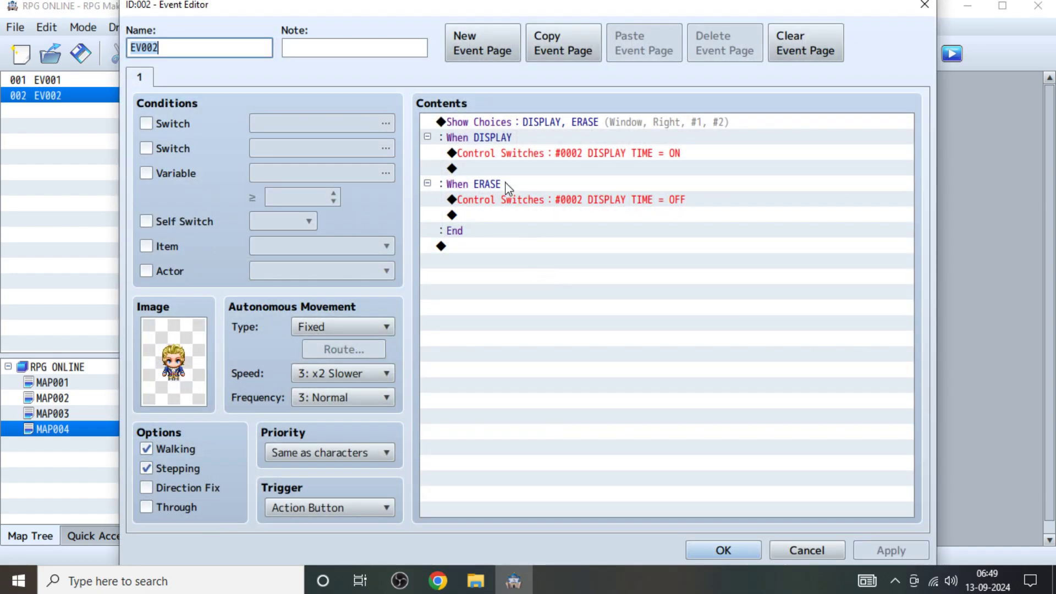
right_click(544, 125)
click(620, 154)
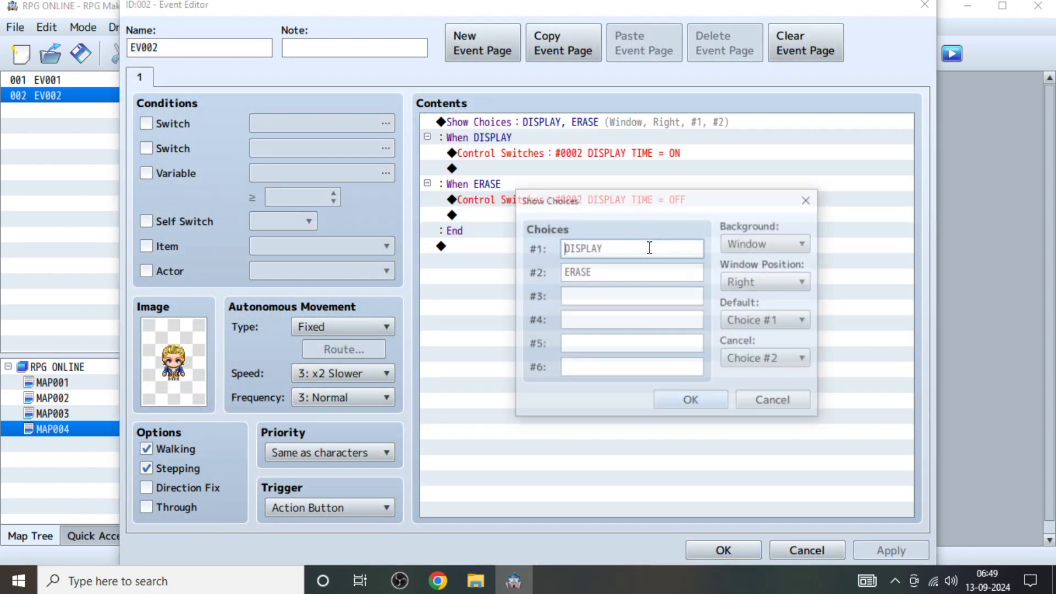
text(CAC)
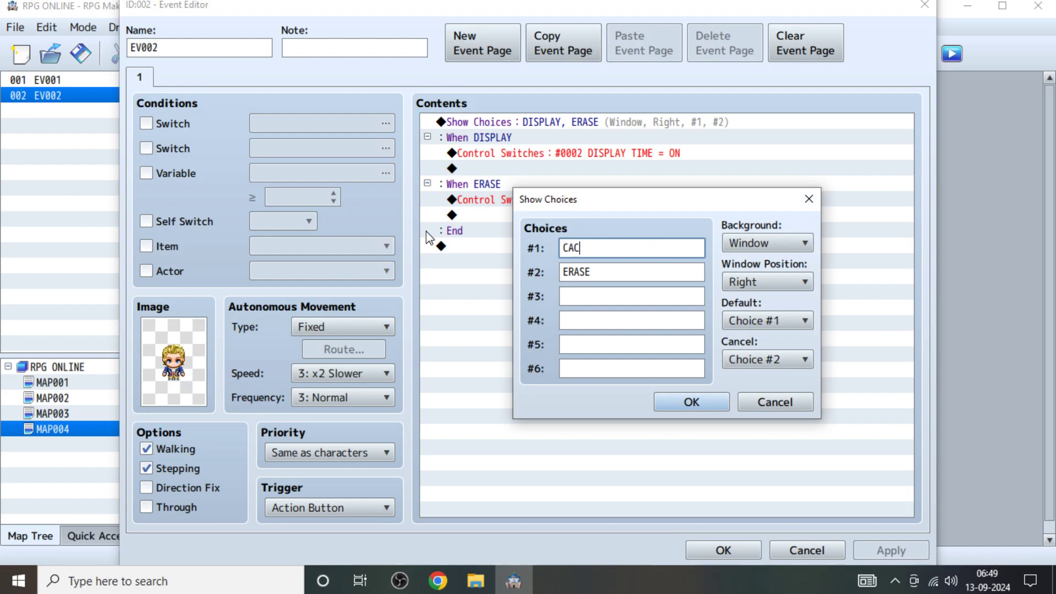
text(ANC)
key(BackSpace)
text(NCE)
key(Tab)
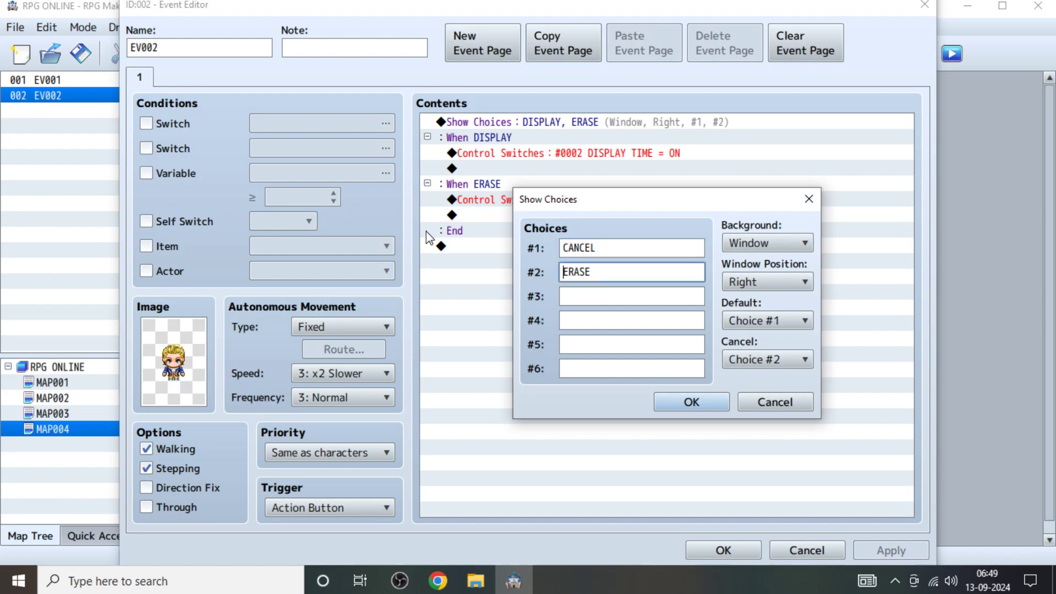
Set the second choice to CASTLE FIGHT and the third choice to TELEPORT TO CASTLE.
key(Home)
key(Delete)
key(Delete)
text(GUILD FIGHT)
key(BackSpace)
key(BackSpace)
key(BackSpace)
key(BackSpace)
key(BackSpace)
key(BackSpace)
key(BackSpace)
key(BackSpace)
key(BackSpace)
key(Tab)
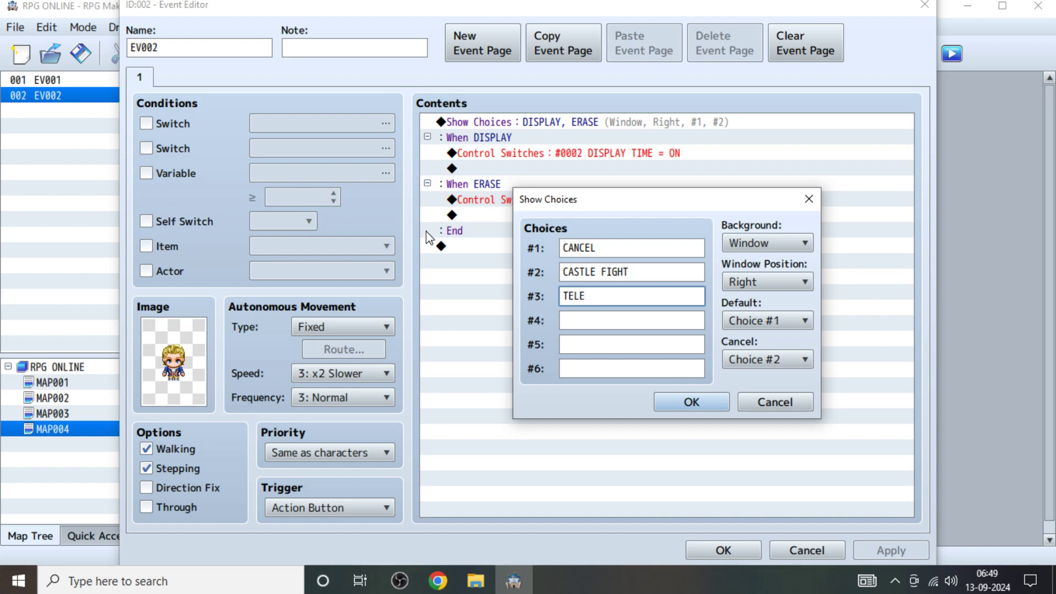
text(TELEPORT TO CASTLE)
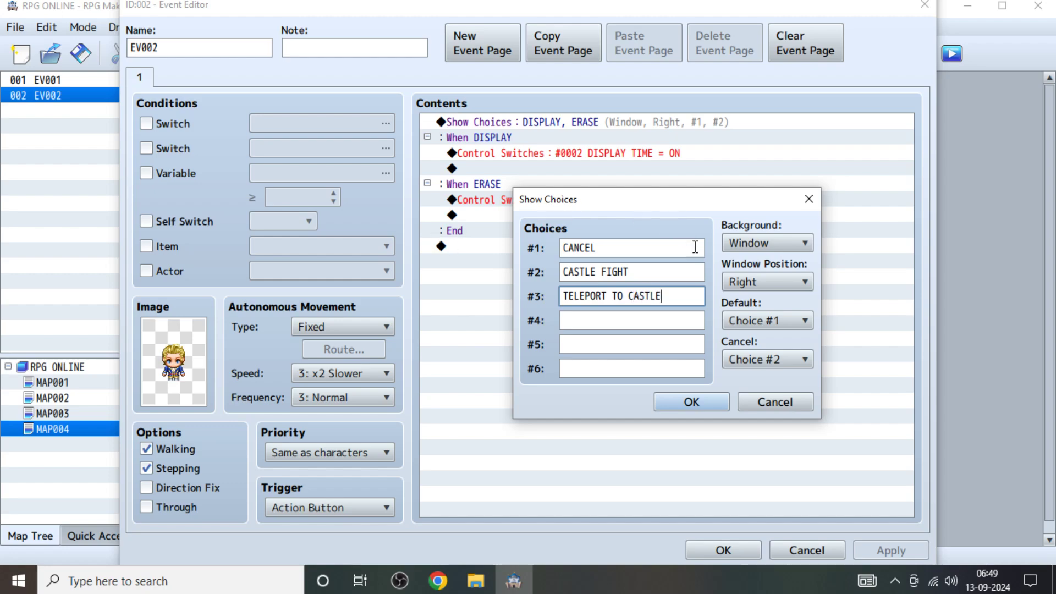
Set the choices' window position to Middle and Cancel to Disallow, and apply the changes to EV002.
click(764, 282)
click(745, 321)
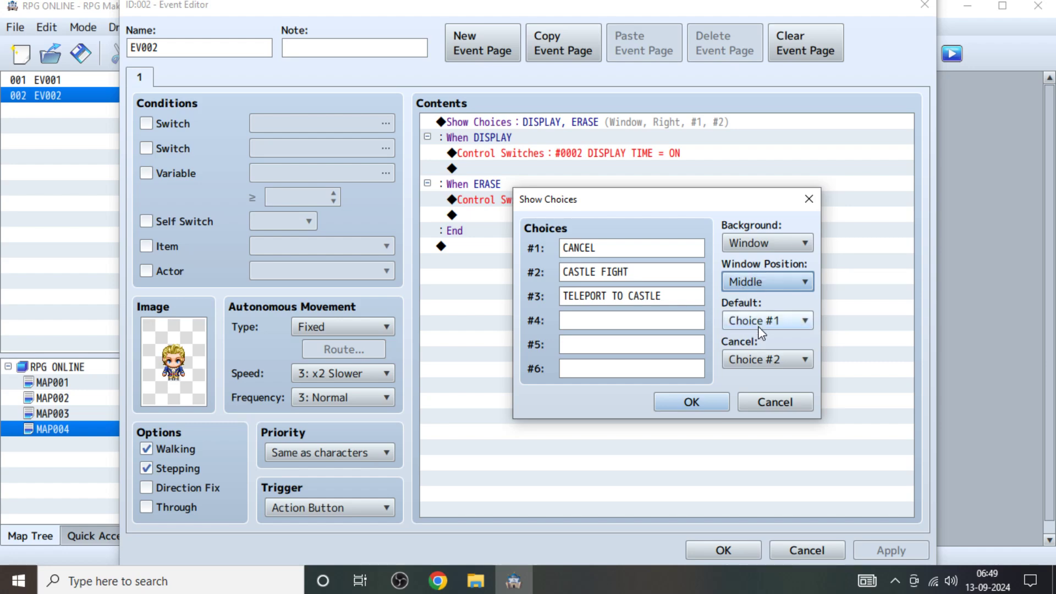
click(757, 359)
click(747, 397)
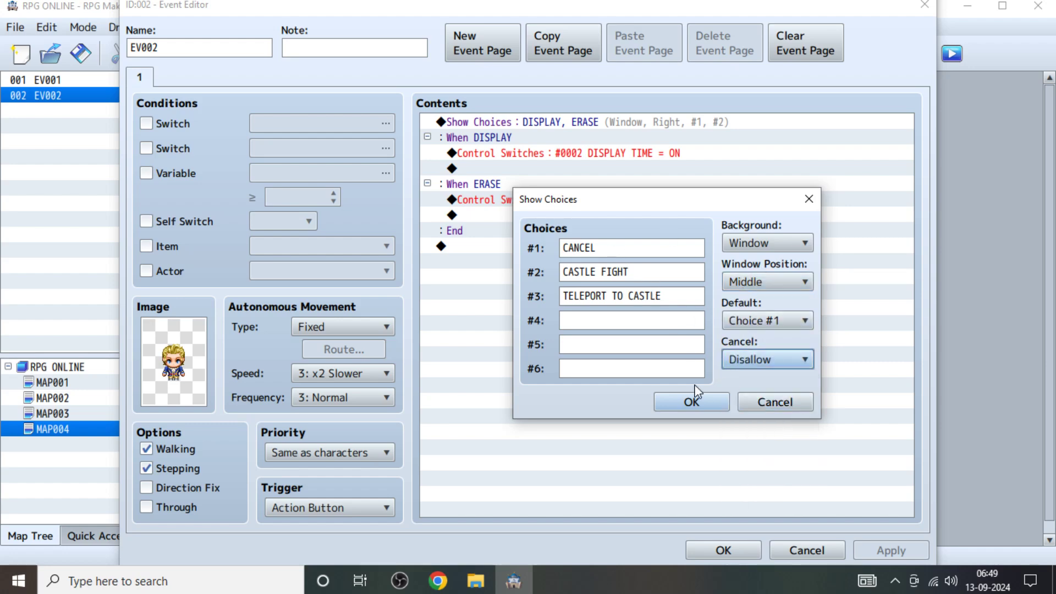
click(707, 404)
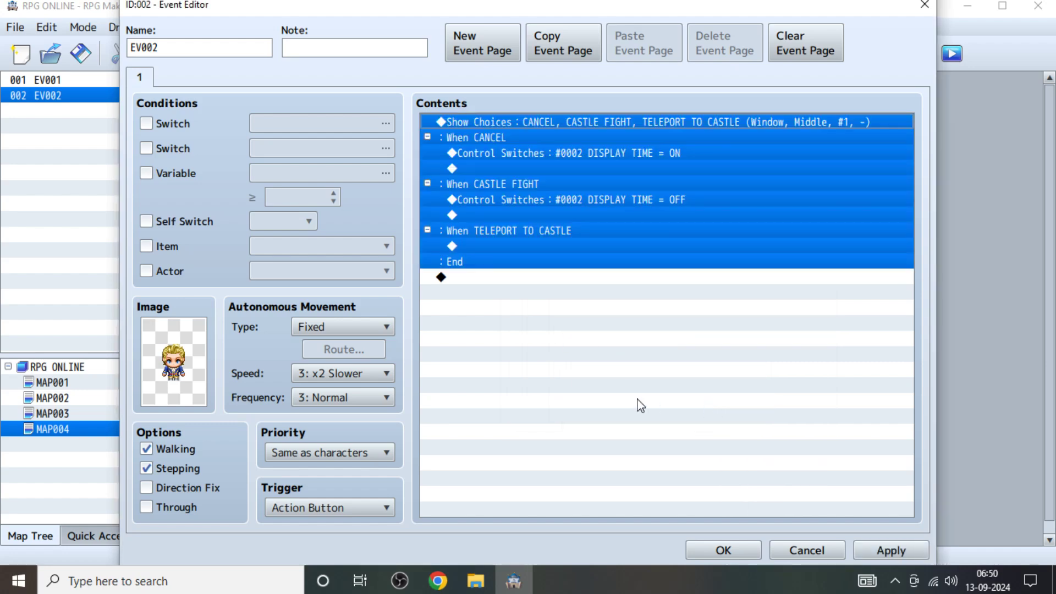
click(880, 551)
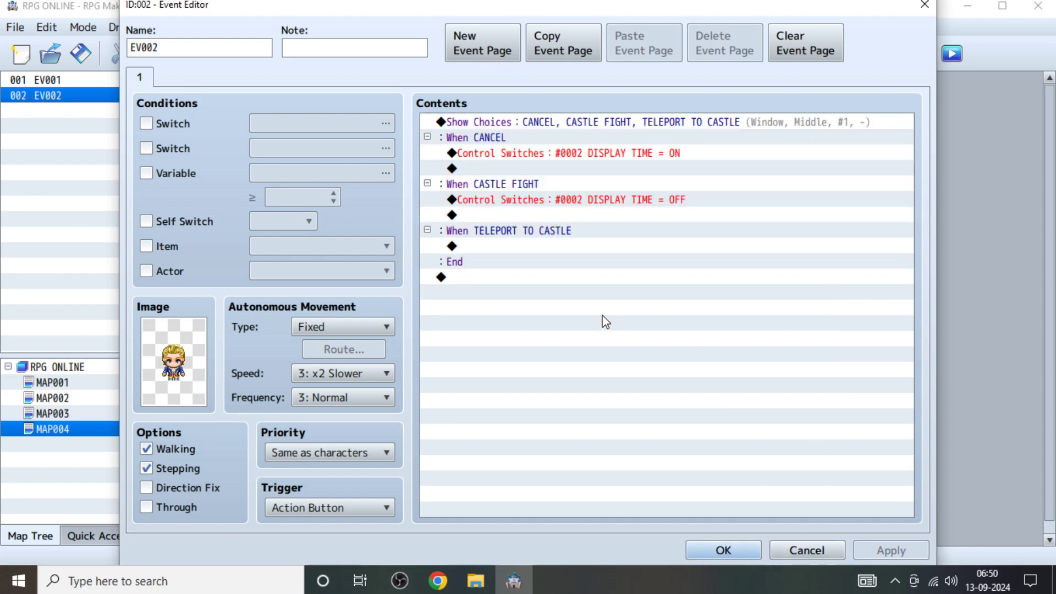
Delete the DISPLAY TIME Control Switches commands from the CANCEL and CASTLE FIGHT branches and save EV002.
click(534, 155)
key(Delete)
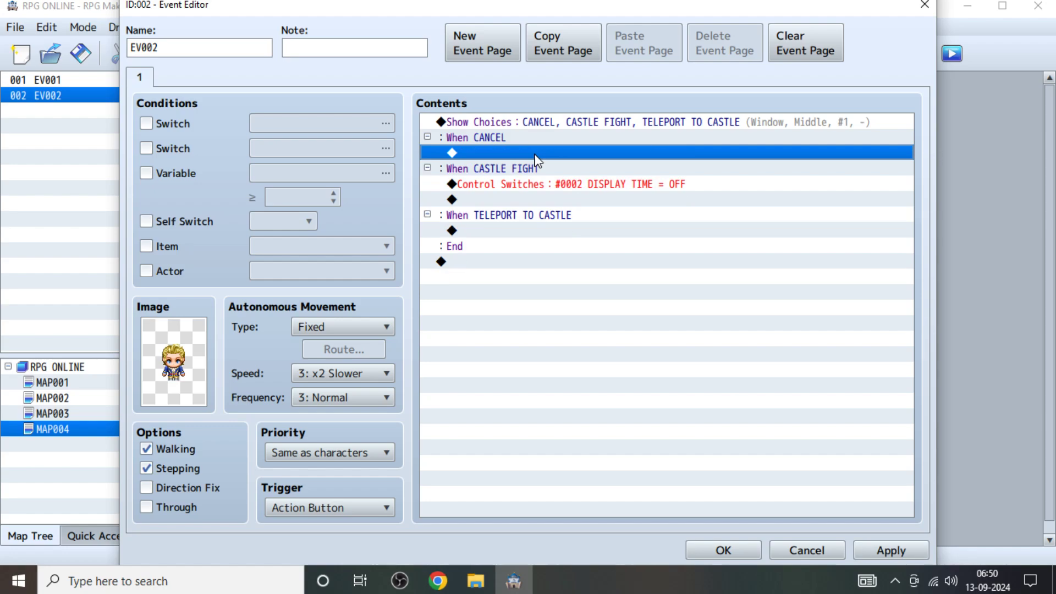
click(537, 184)
double_click(537, 199)
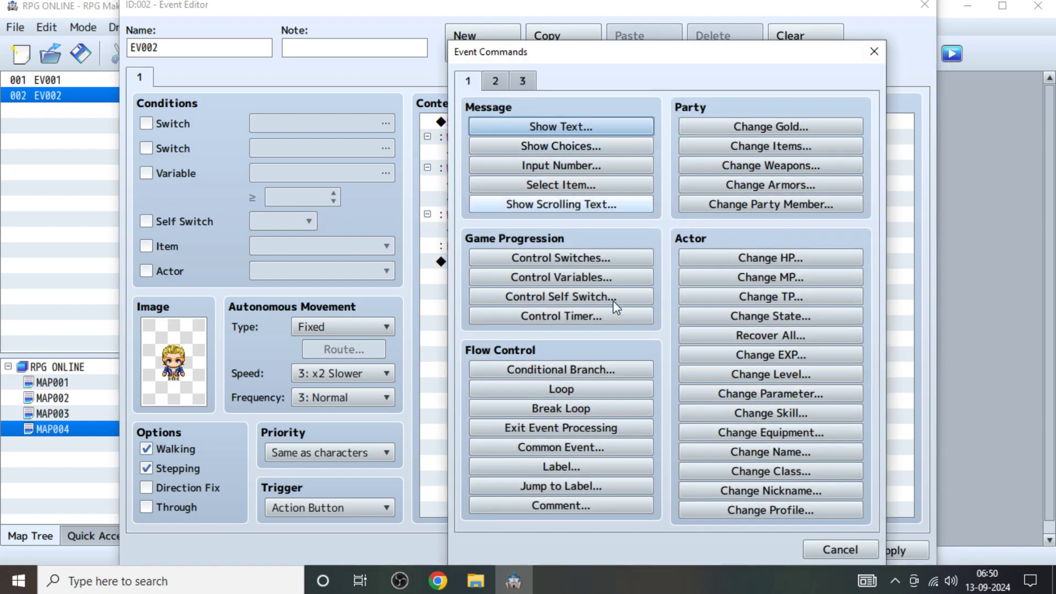
click(833, 549)
key(Delete)
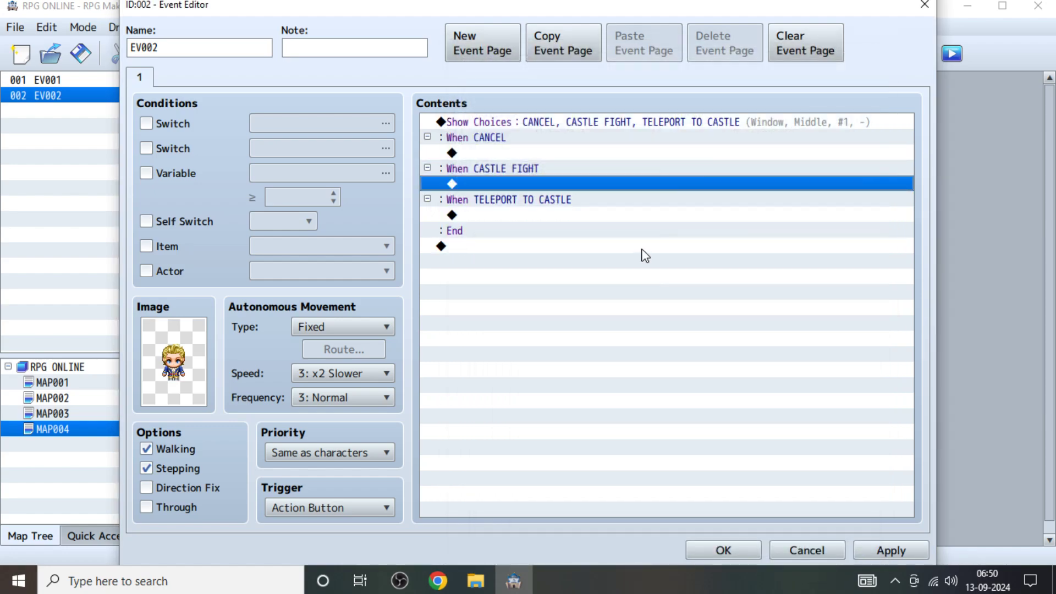
click(914, 551)
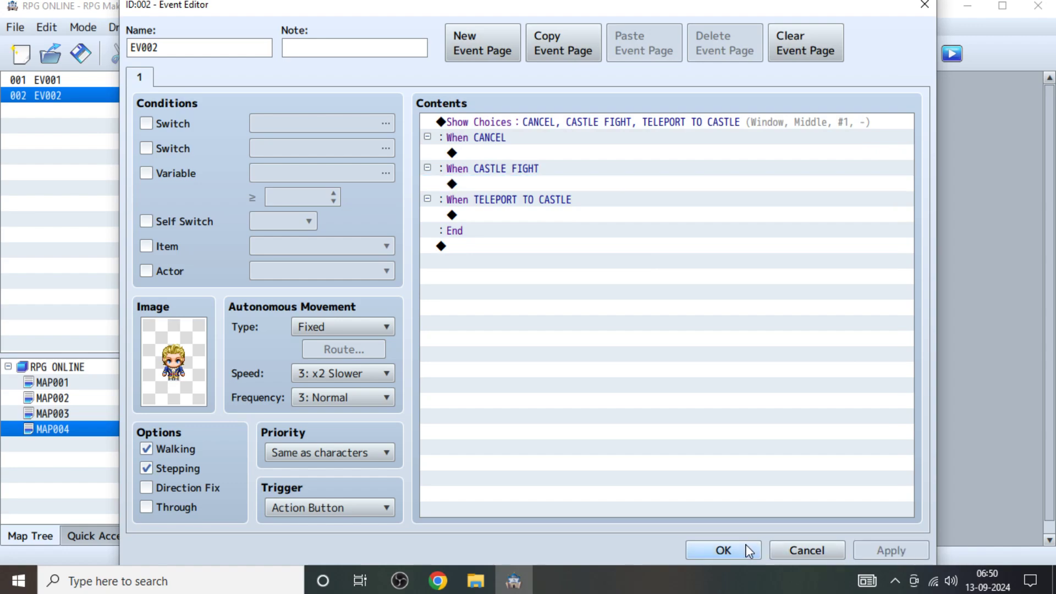
click(724, 551)
Change the EV001 event's image to the green-haired maid from the People4 sheet and save the event.
double_click(381, 285)
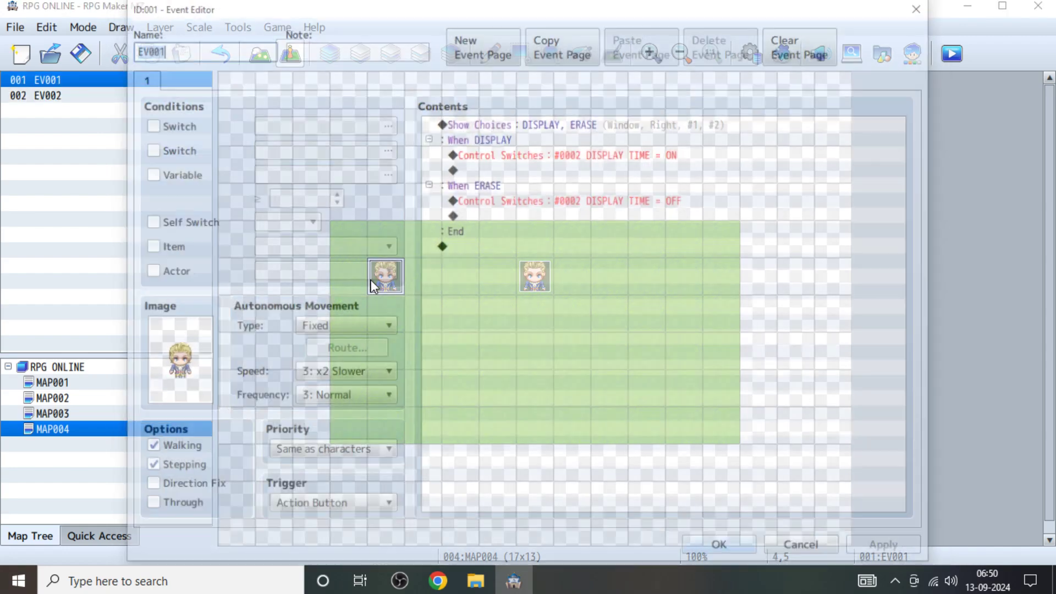
double_click(166, 334)
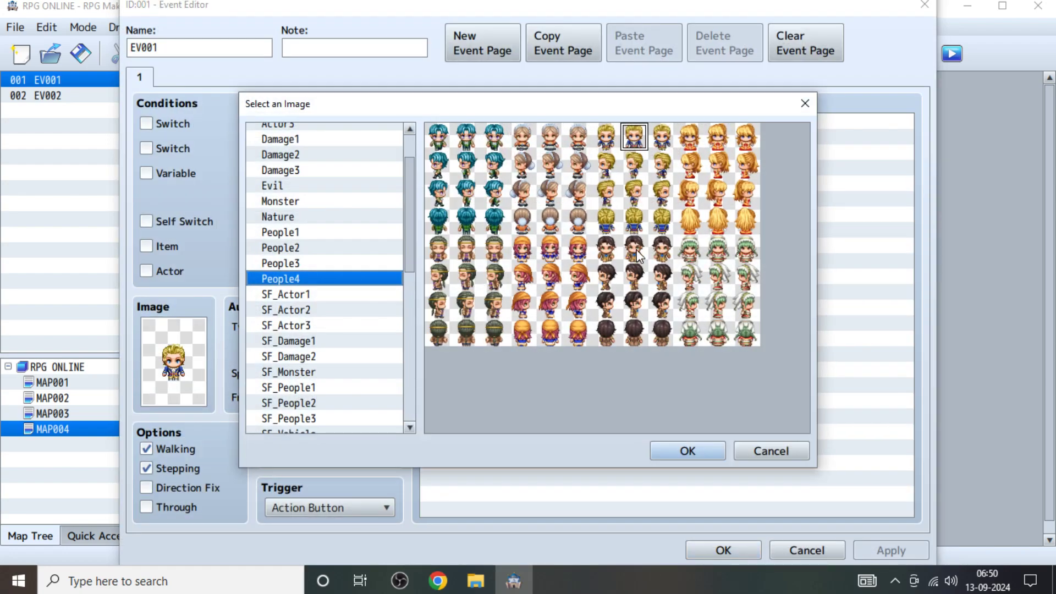
double_click(719, 254)
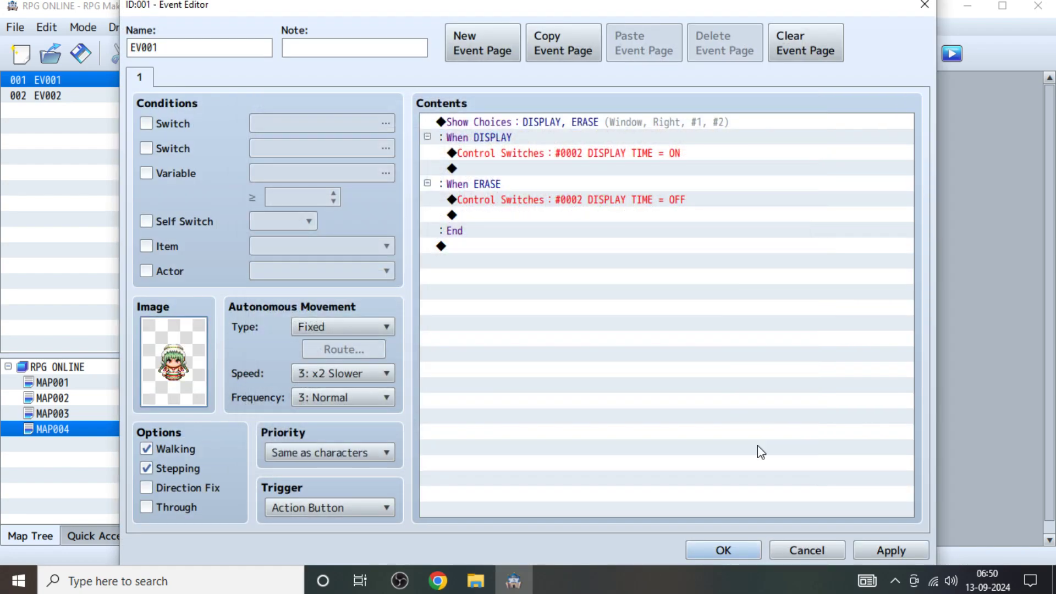
click(691, 550)
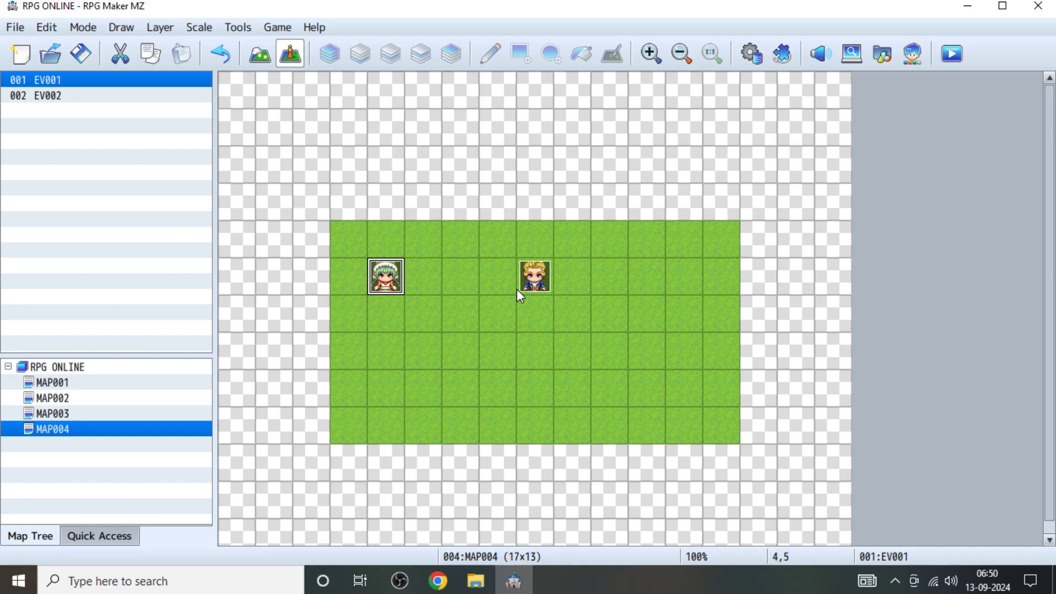
Check the castle_fight value of the server_info table in phpMyAdmin and return to MAP004 in RPG Maker MZ.
click(444, 584)
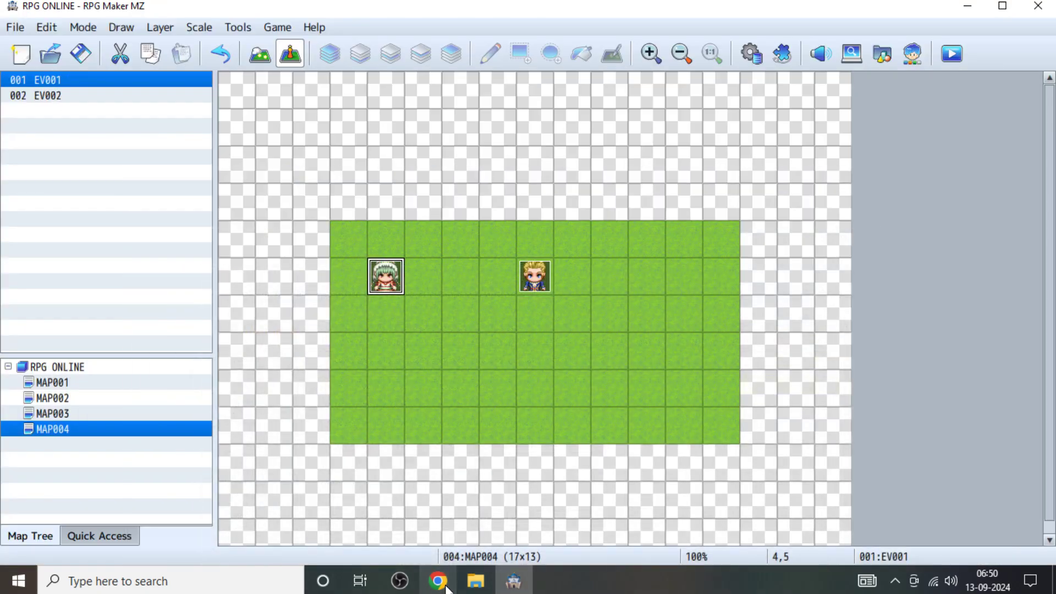
click(1002, 588)
click(1002, 588)
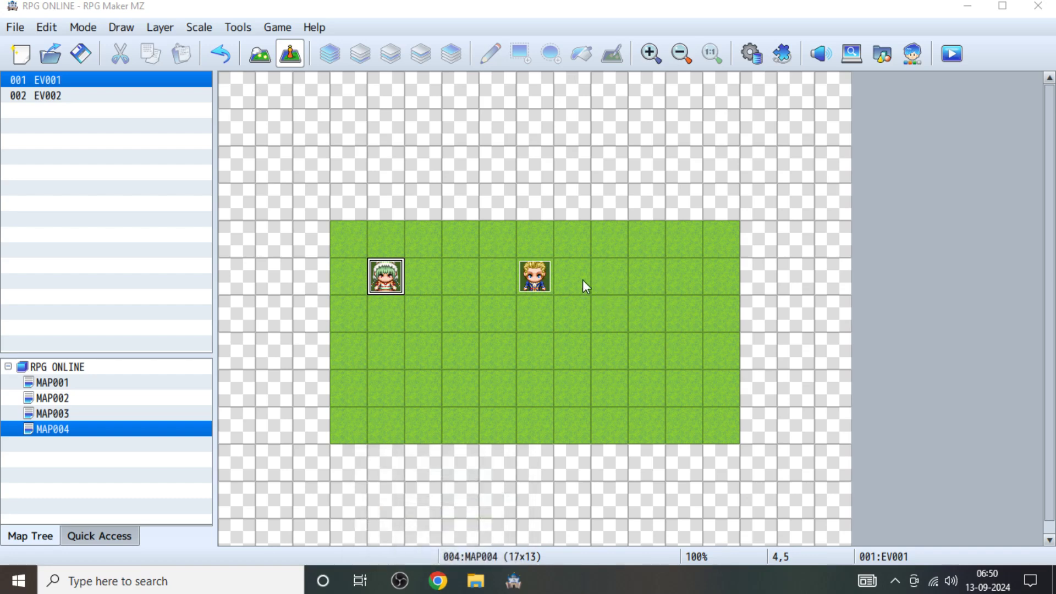
click(541, 281)
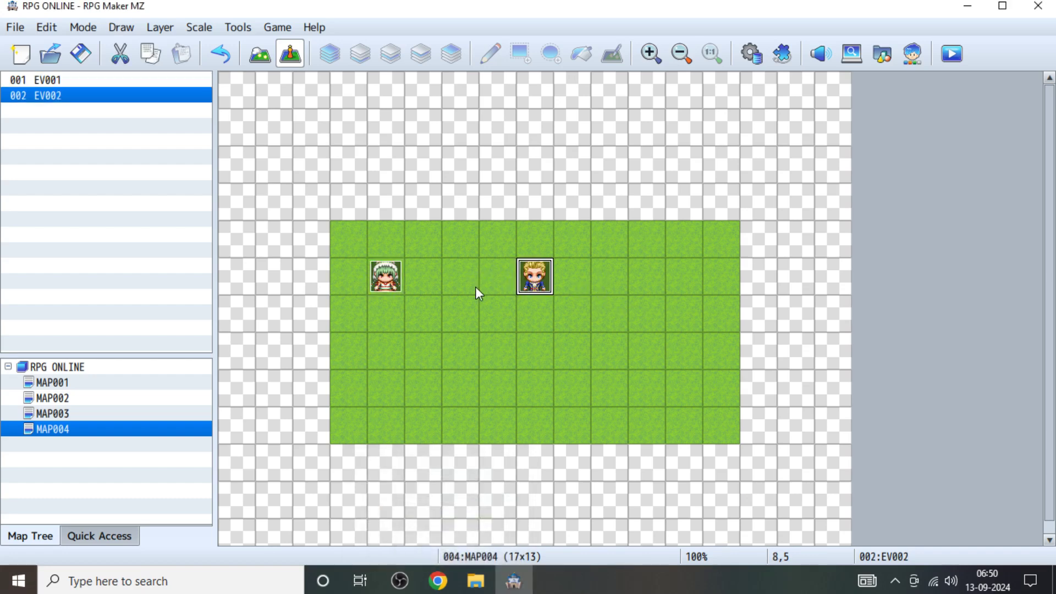
click(442, 582)
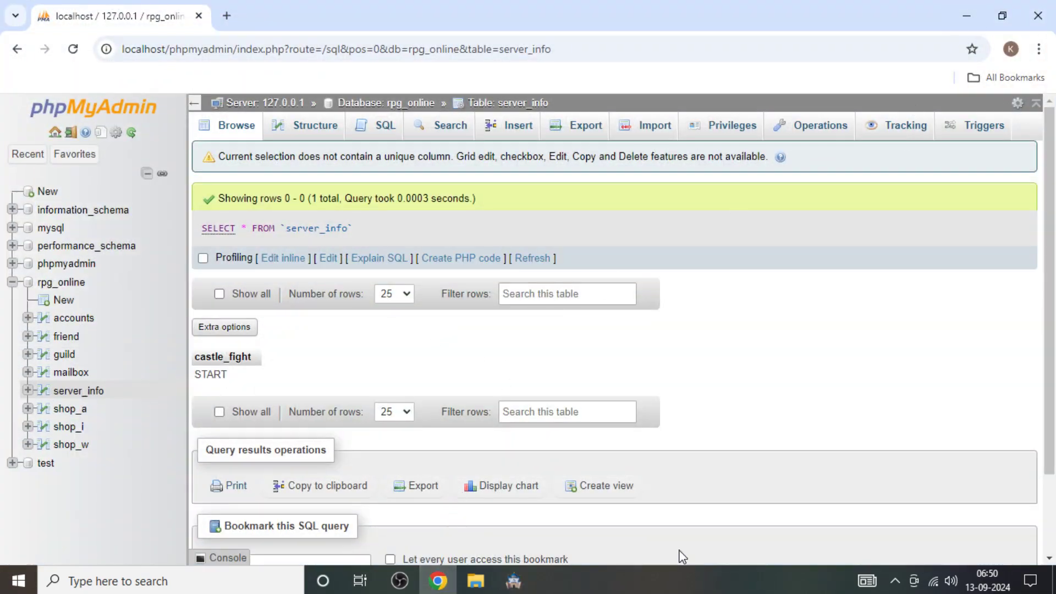
click(965, 14)
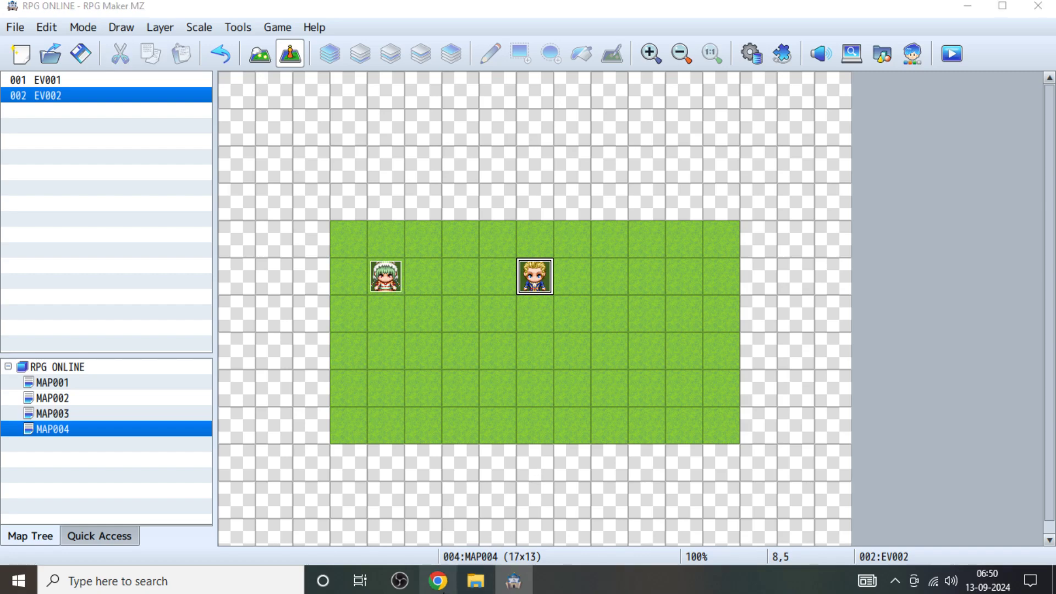
Switch to phpMyAdmin, examine the guild table's g_castle_name and c_breaker_name columns, and return to the server_info rows.
click(448, 580)
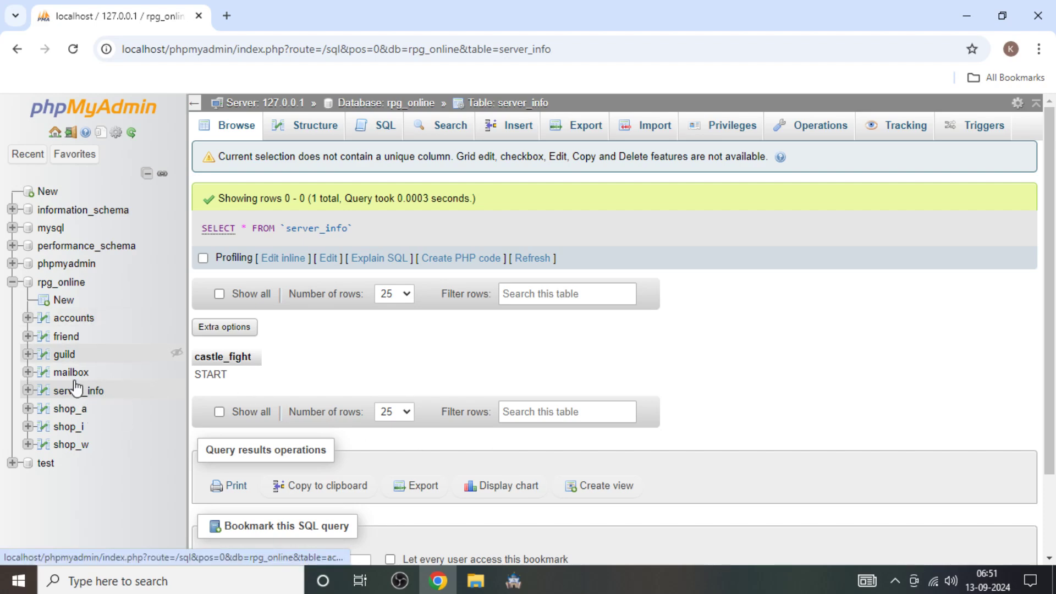
click(64, 356)
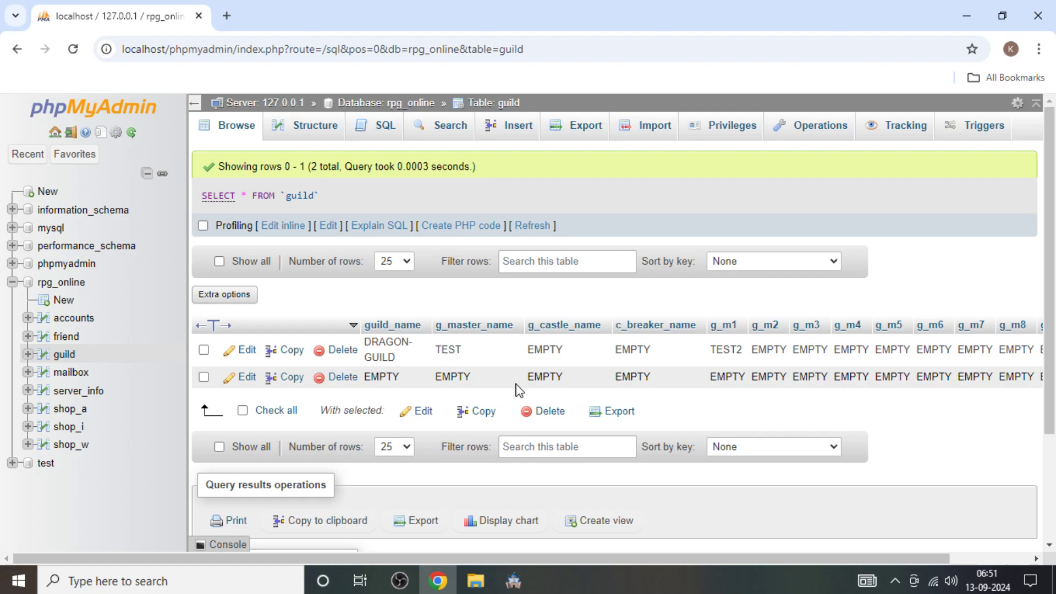
click(90, 394)
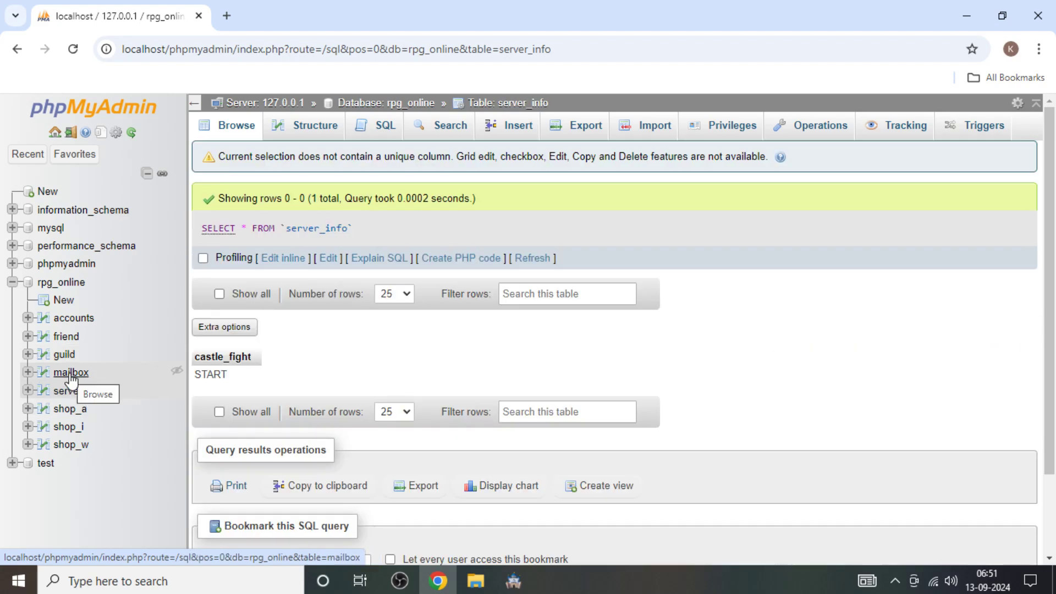
Switch to RPG Maker MZ and review the choice branches of the EV002 event.
click(513, 581)
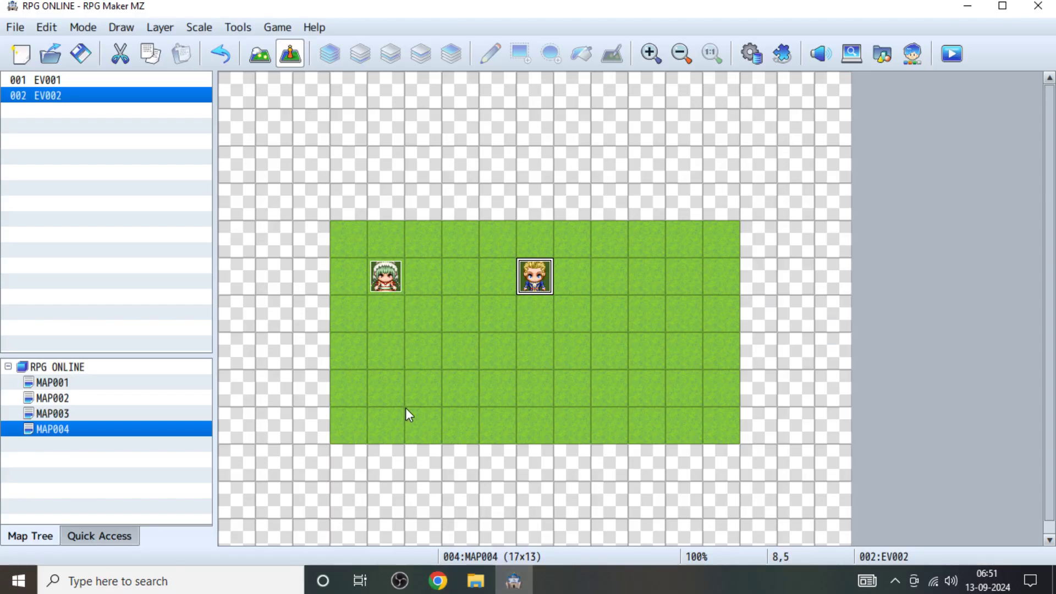
double_click(546, 279)
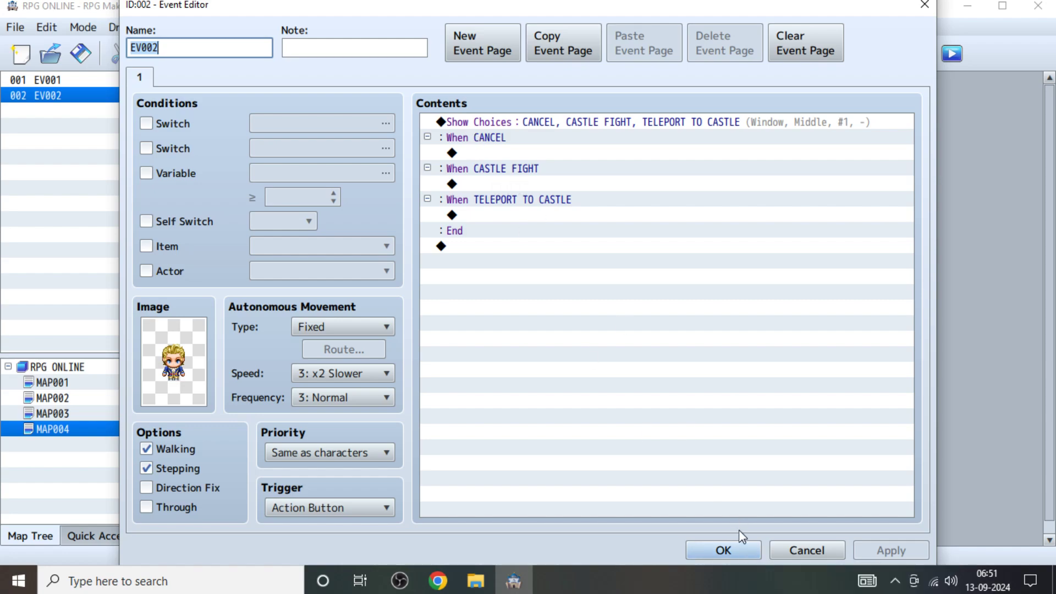
click(722, 550)
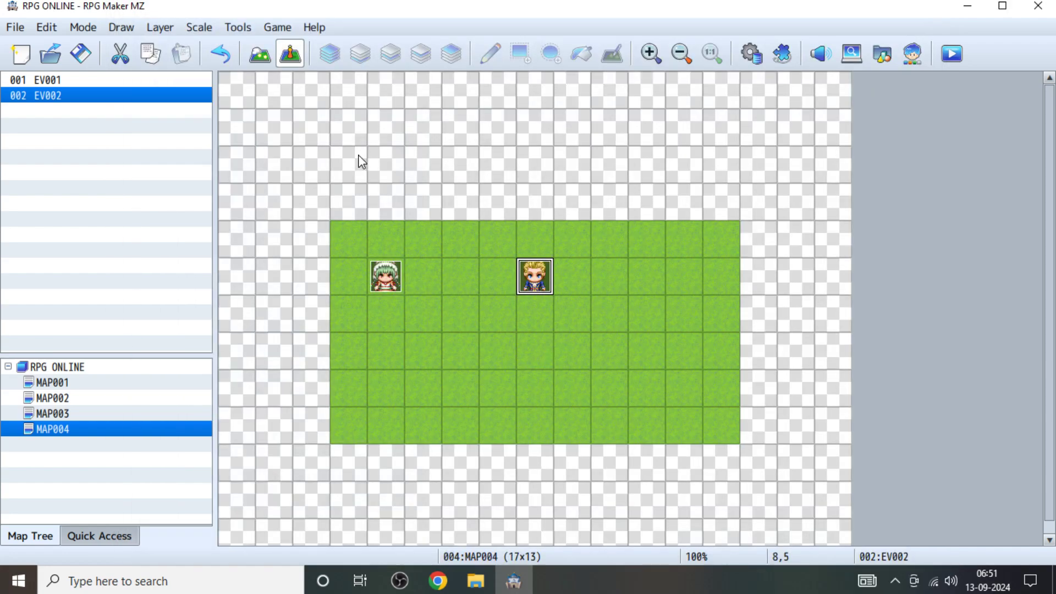
Open the database's common events and examine the GUILD INFO contents, especially the D_GUILD_NAME condition and its Else branch.
click(238, 27)
click(283, 45)
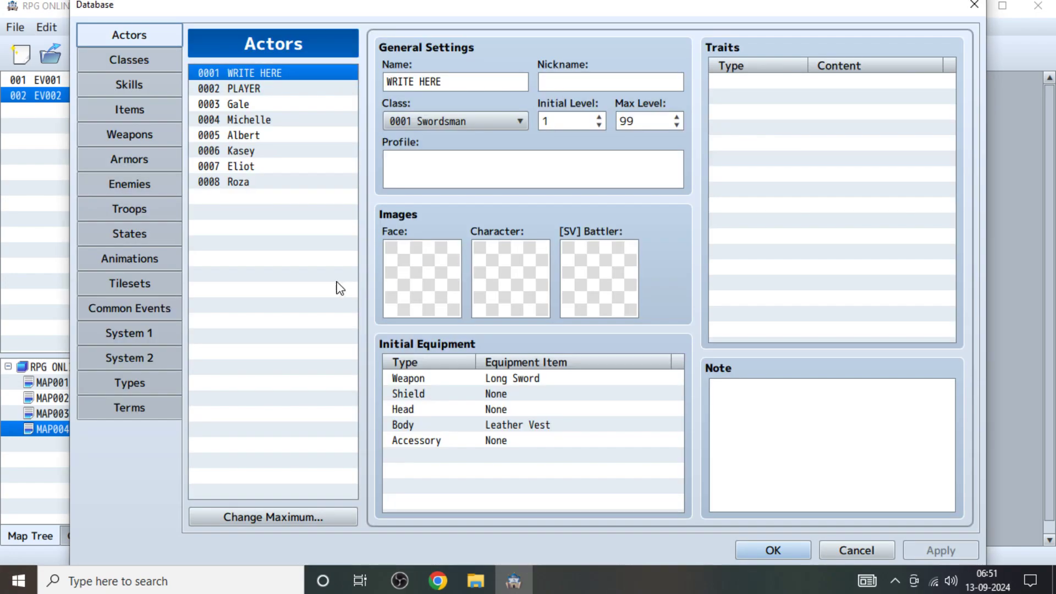
click(130, 307)
click(290, 245)
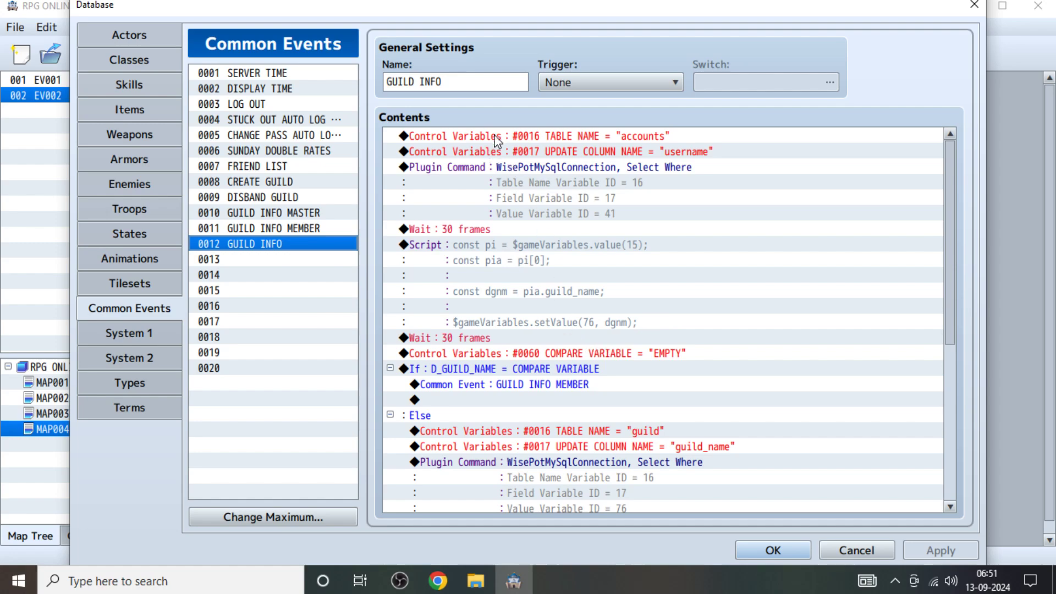
scroll(467, 338, down, 4)
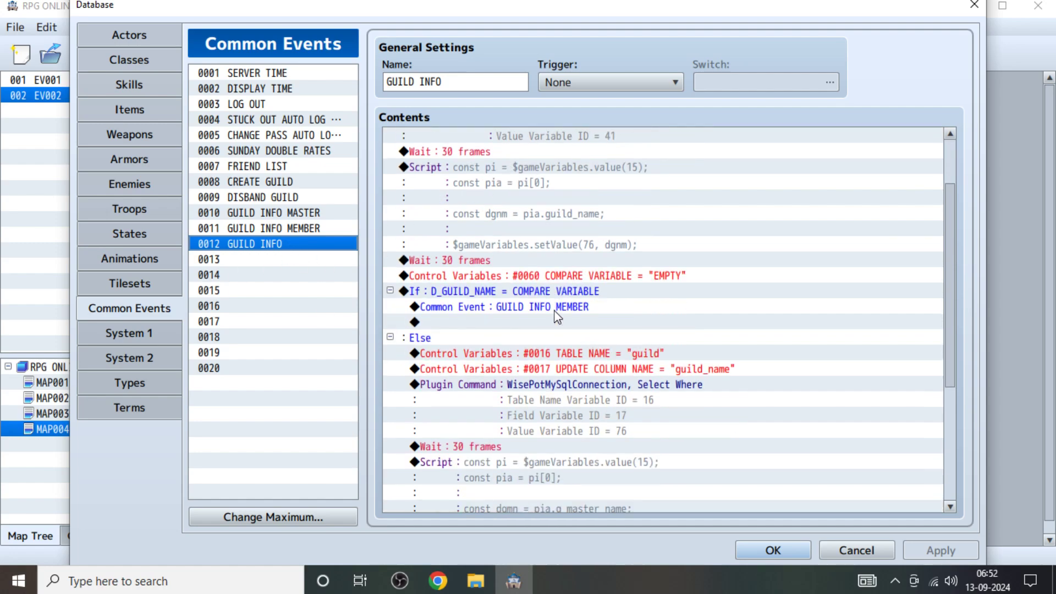
scroll(722, 299, up, 2)
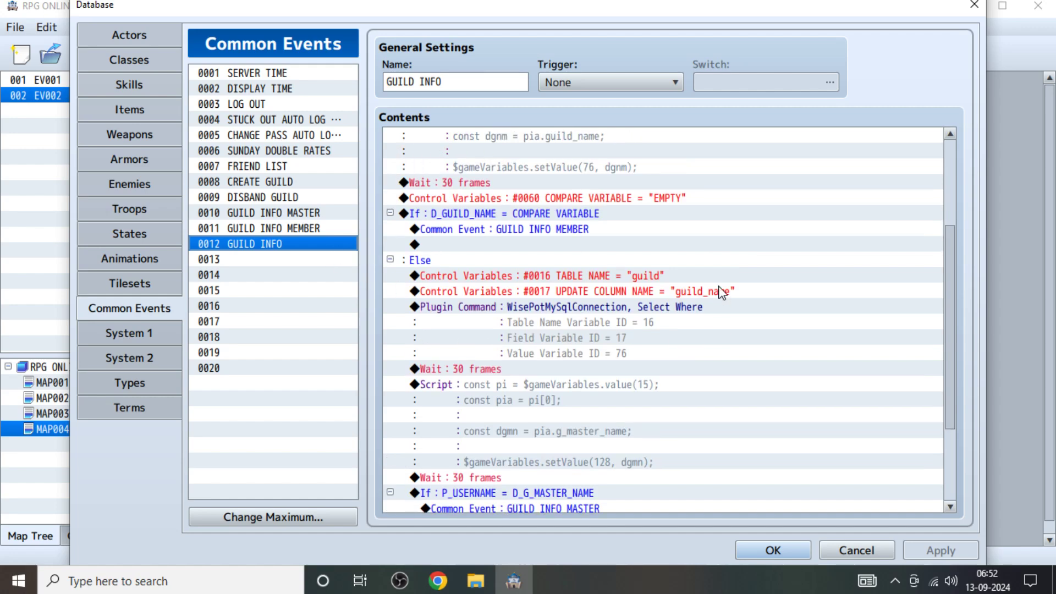
click(637, 234)
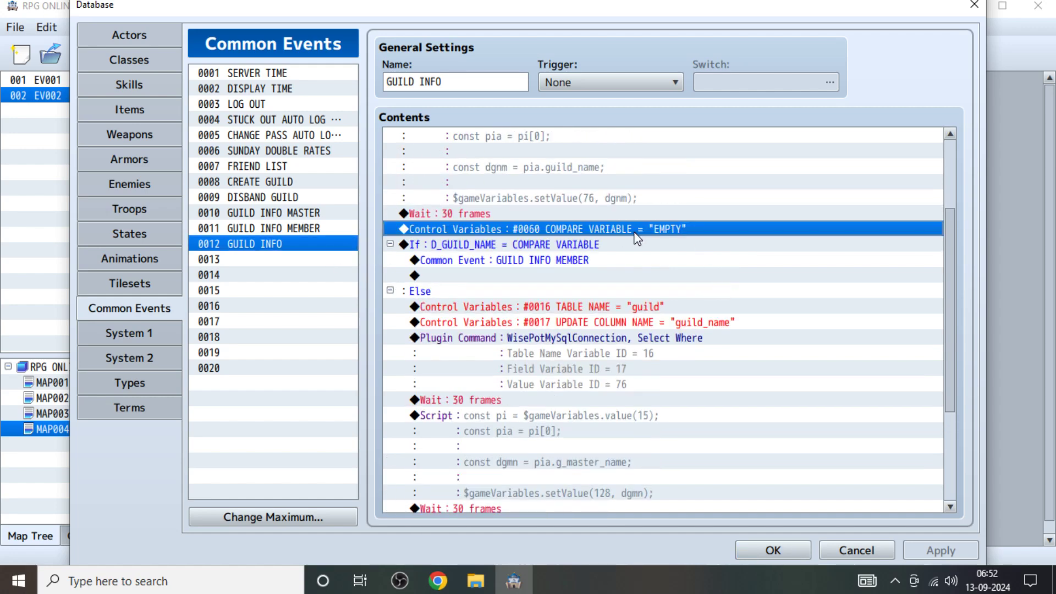
click(601, 250)
click(558, 271)
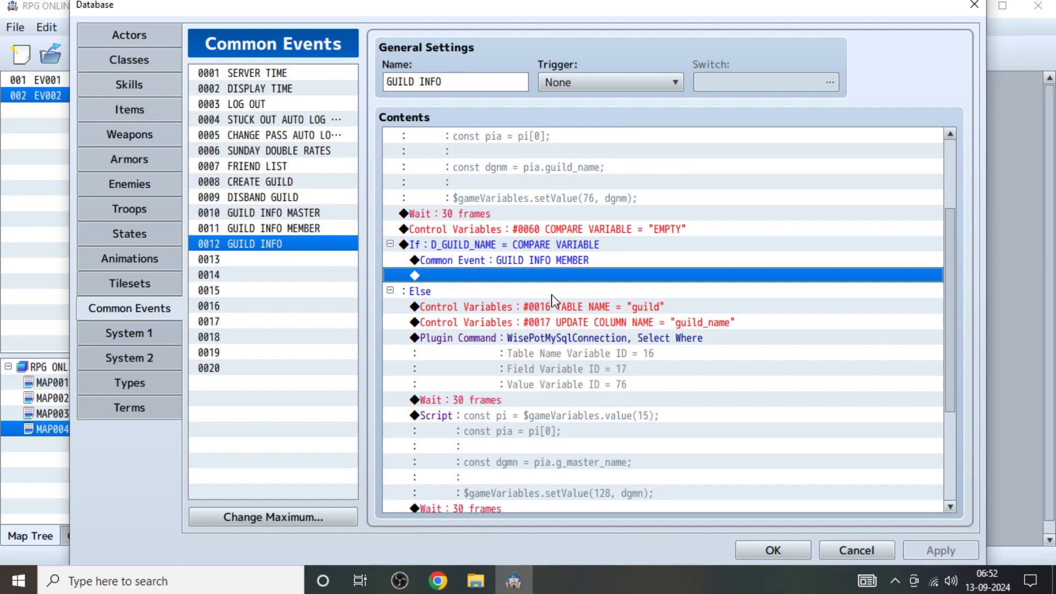
scroll(576, 308, down, 2)
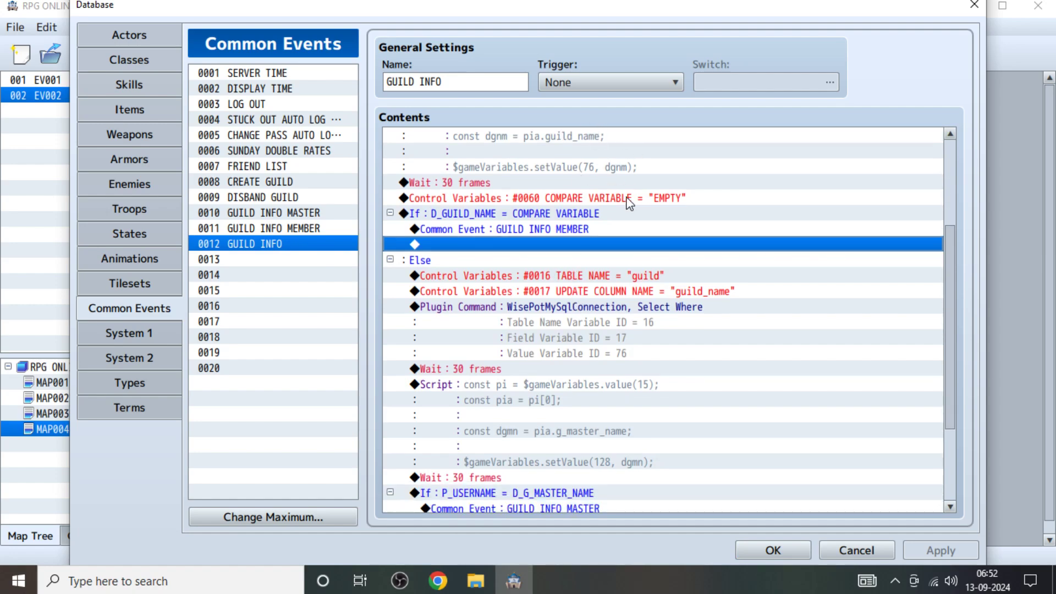
click(546, 229)
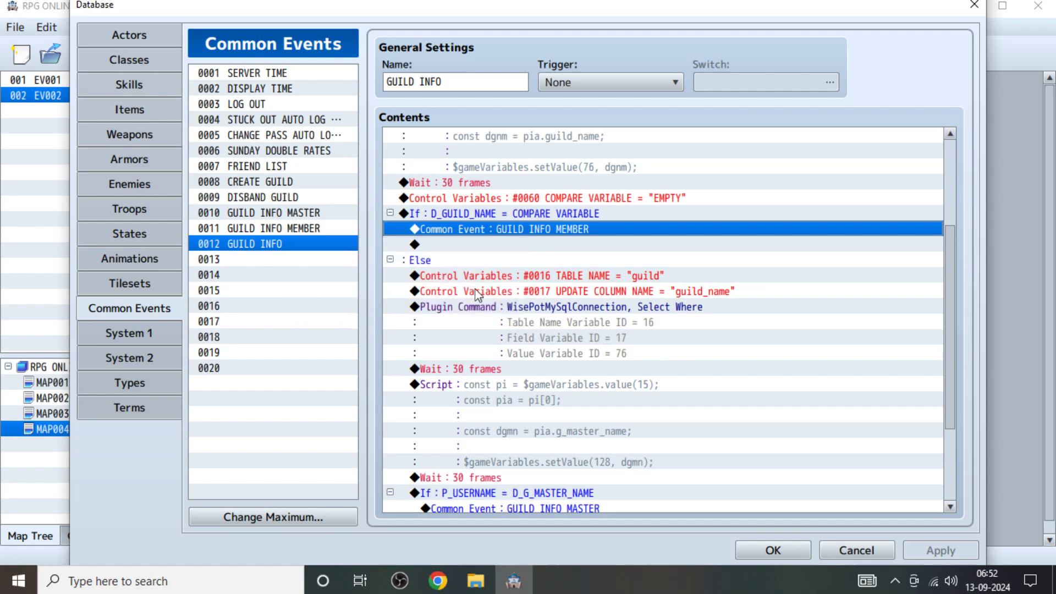
scroll(486, 295, down, 3)
scroll(487, 296, up, 6)
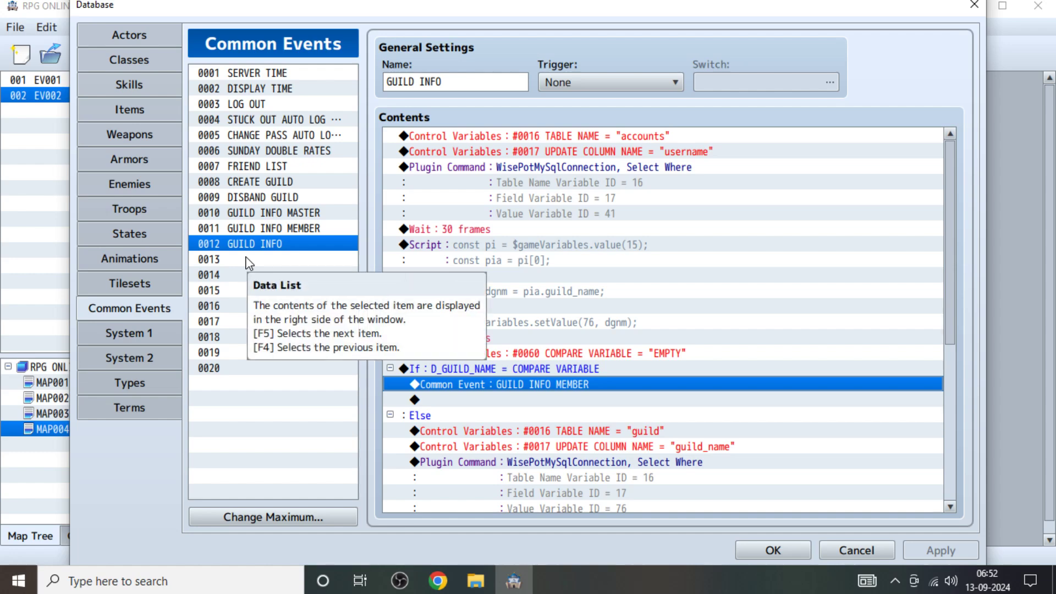
Name the empty common event 0013 CHECK B4 CASTLE FIGHT.
click(250, 261)
click(424, 83)
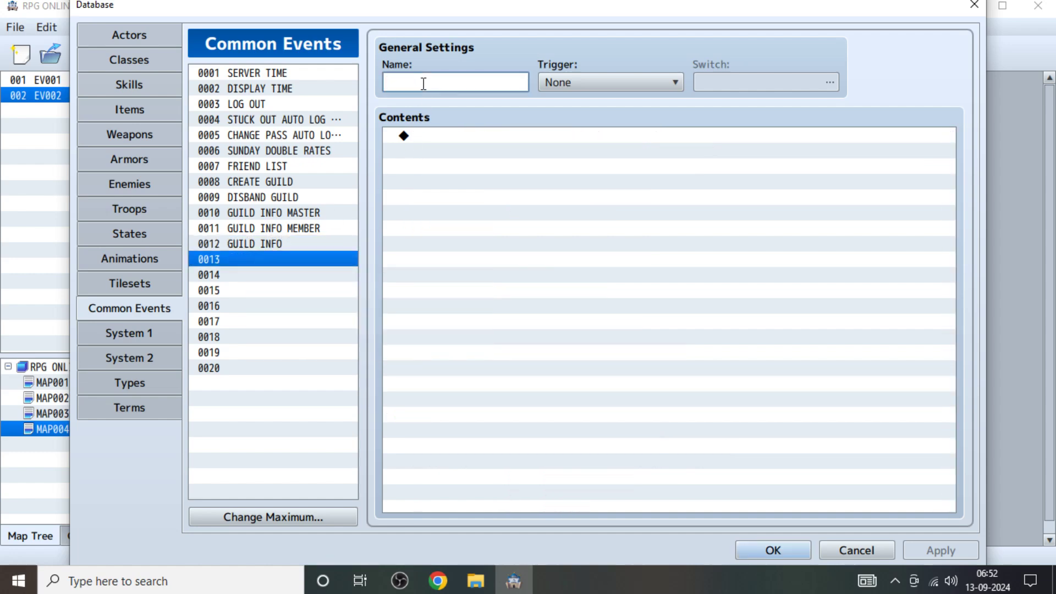
text(C)
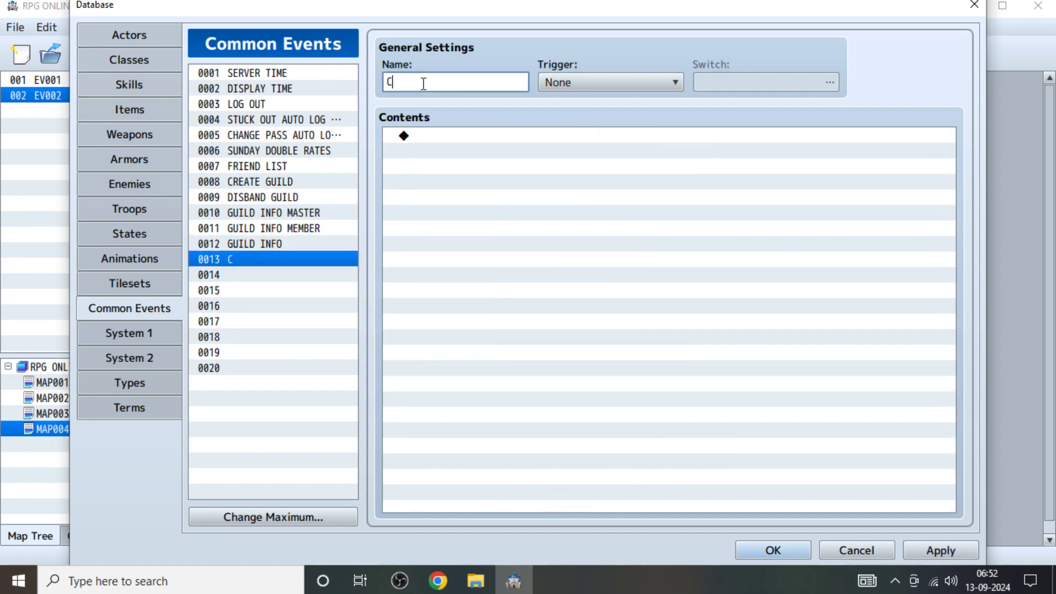
text(HECK B4 CASTLE FIGHT)
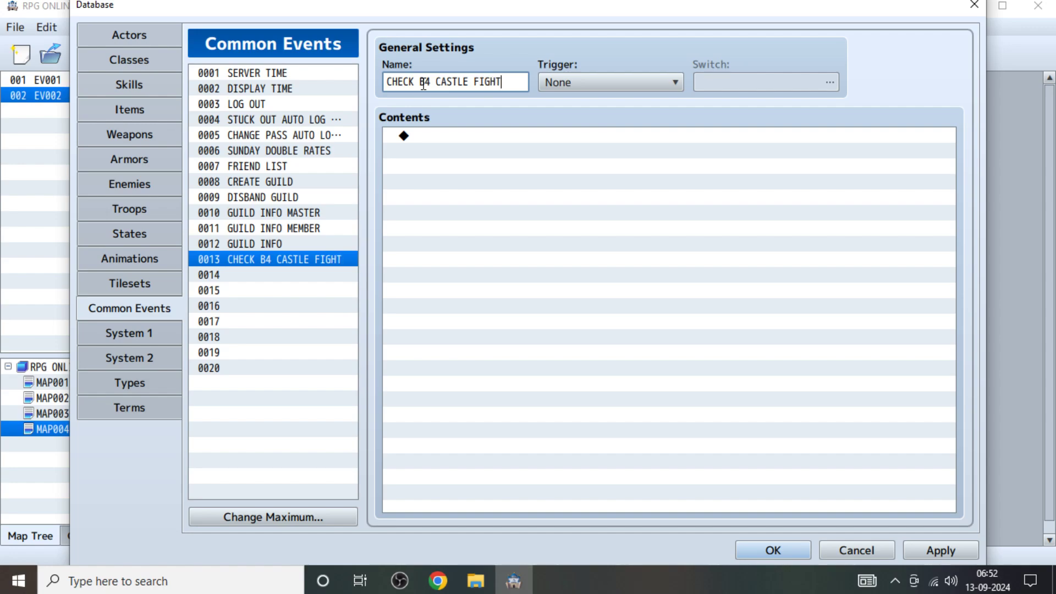
Copy all the commands of the GUILD INFO common event into CHECK B4 CASTLE FIGHT.
click(270, 242)
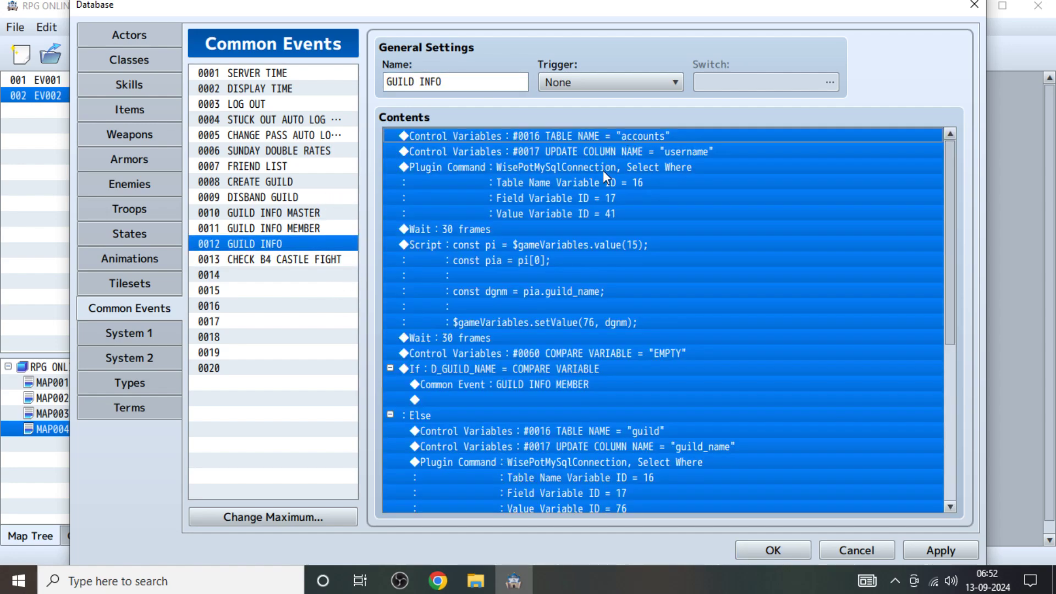
click(603, 167)
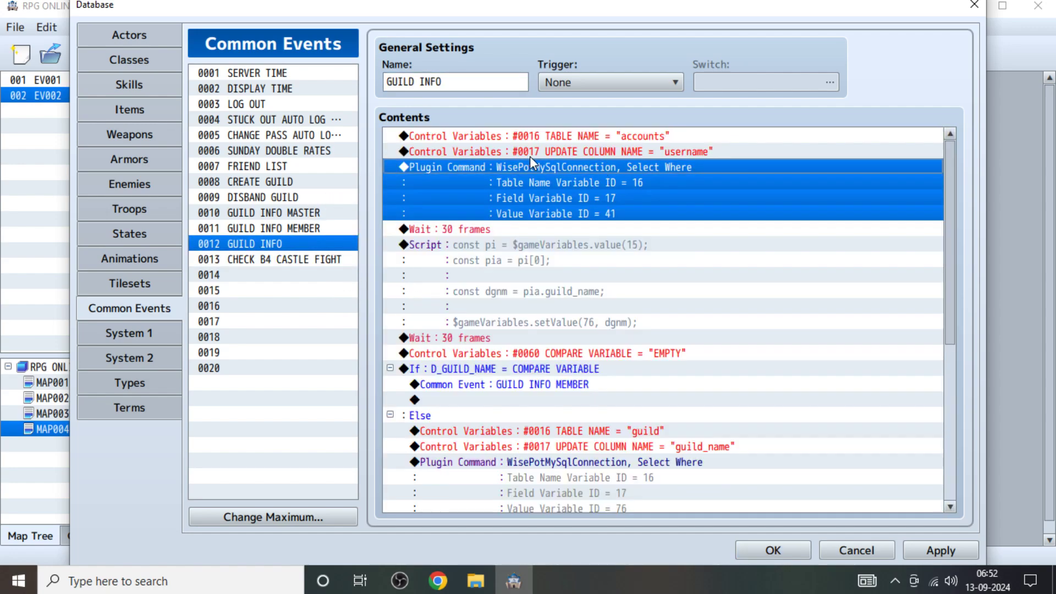
click(523, 141)
drag(523, 140, 448, 368)
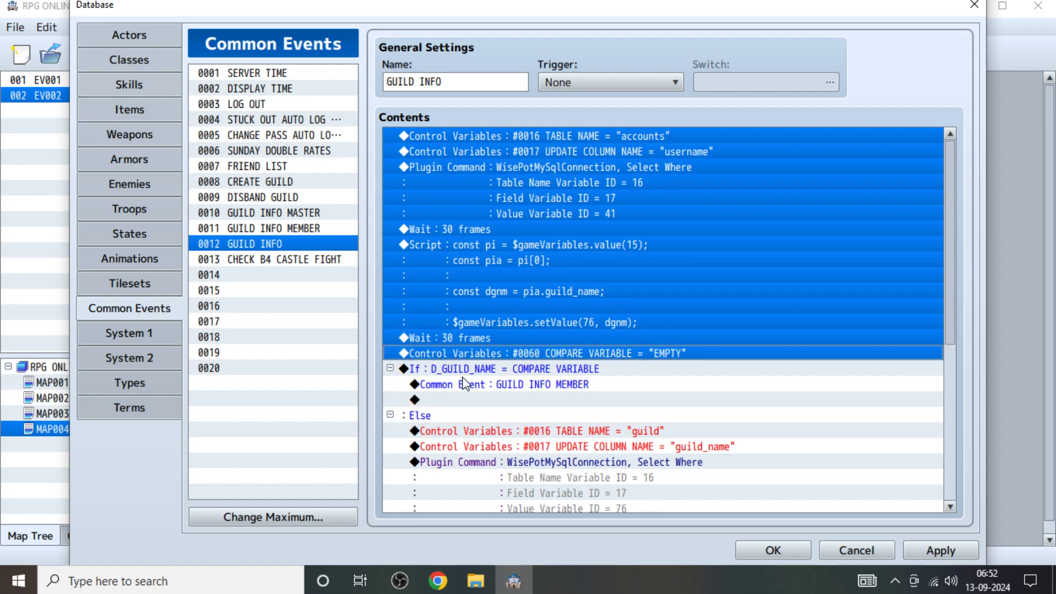
shift+click(468, 370)
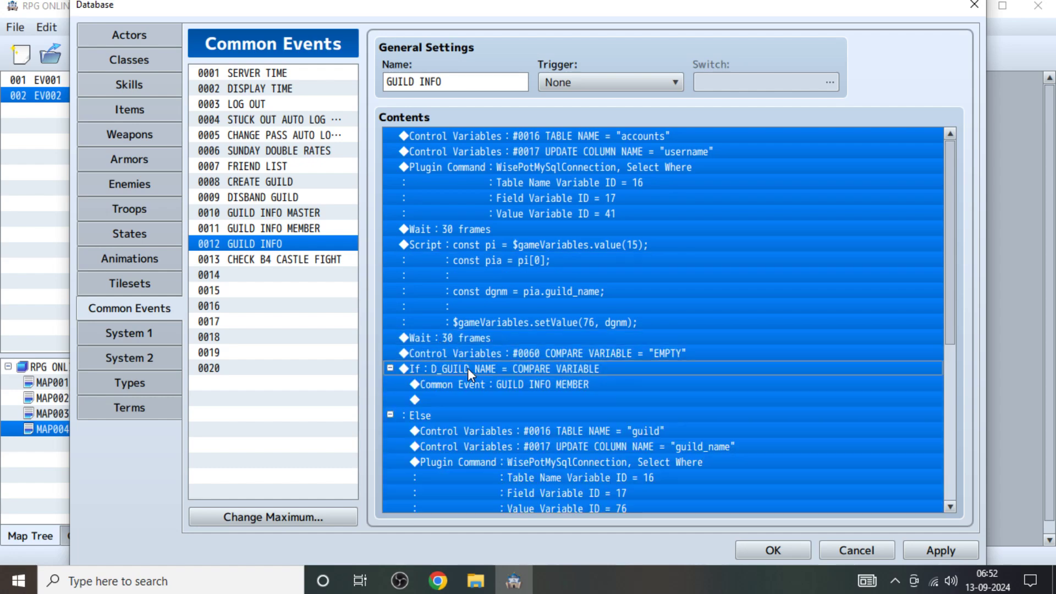
click(297, 259)
click(449, 136)
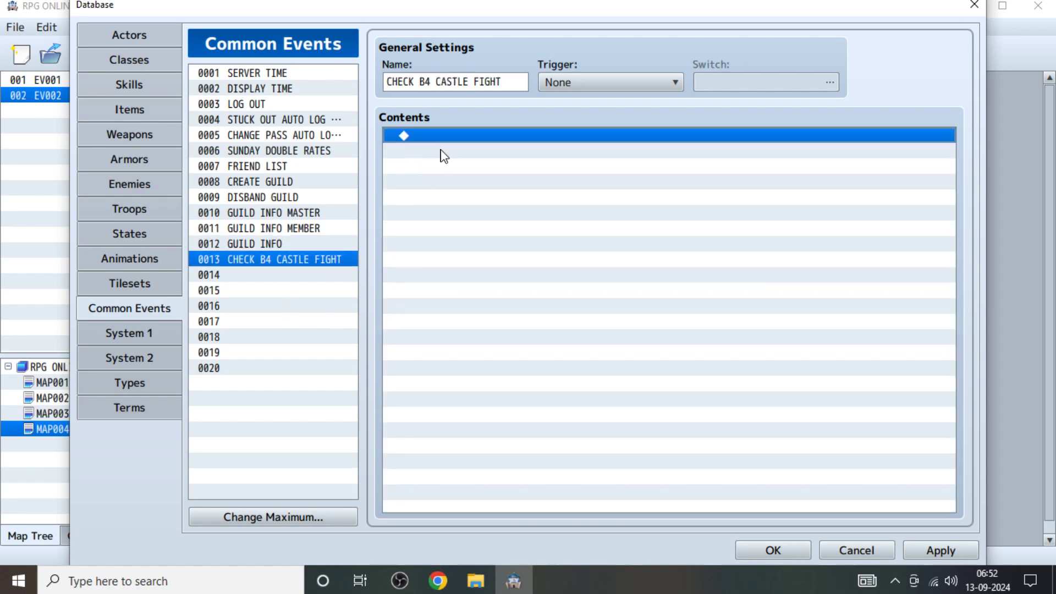
key(ctrl+v)
scroll(553, 284, up, 2)
scroll(550, 284, down, 2)
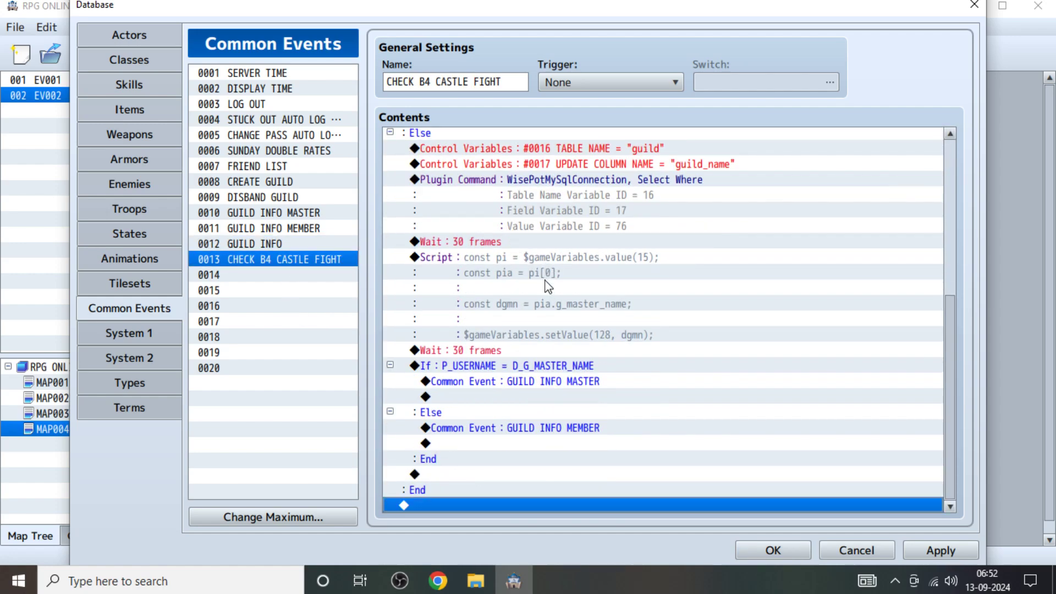
Examine the conditional branches and the GUILD INFO MEMBER call among the commands in CHECK B4 CASTLE FIGHT.
scroll(545, 284, up, 3)
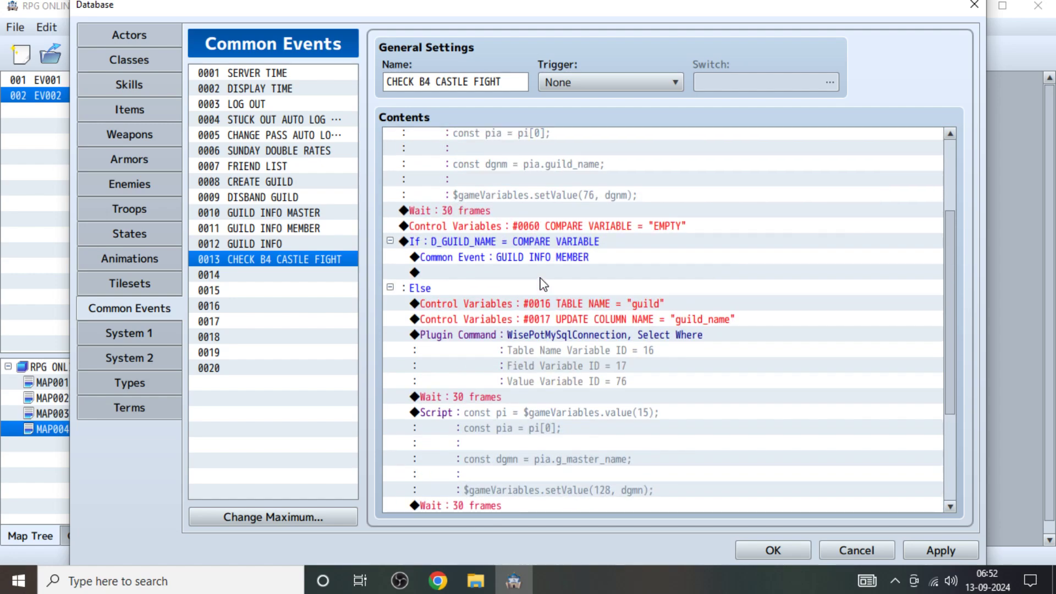
click(516, 307)
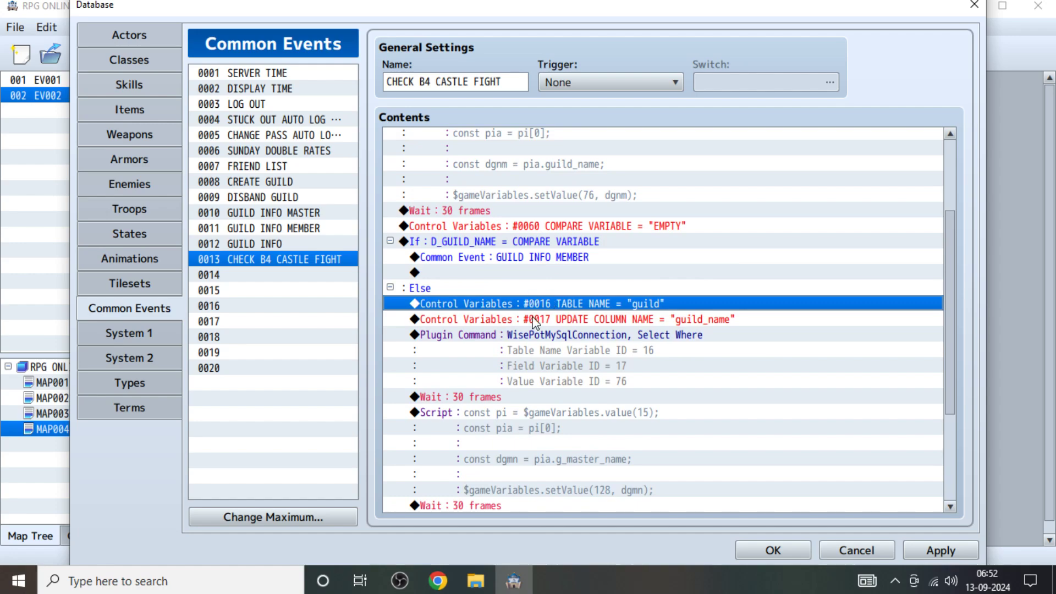
click(548, 246)
click(520, 256)
right_click(520, 256)
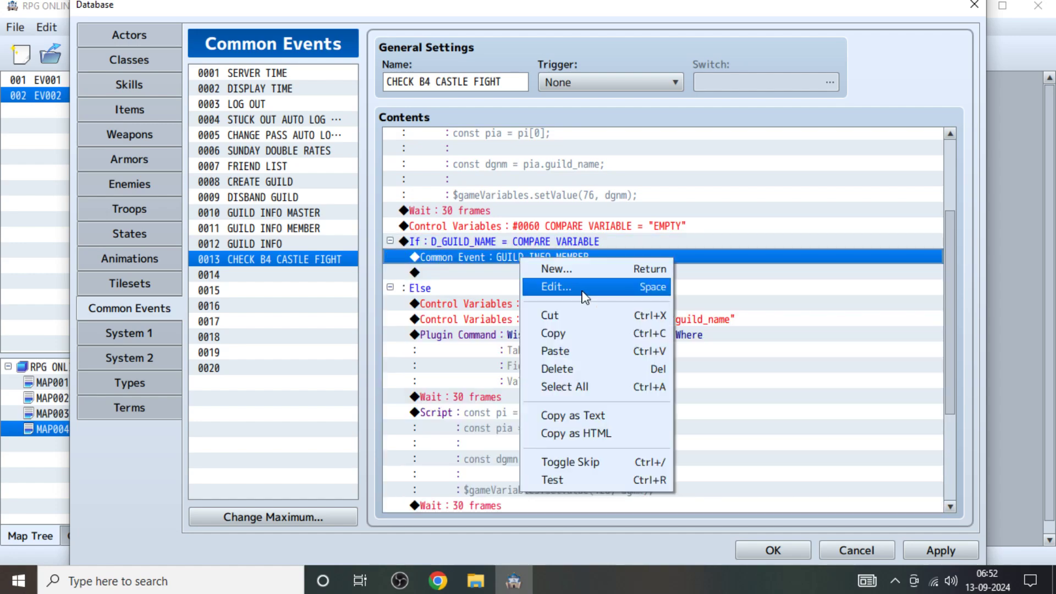
click(471, 253)
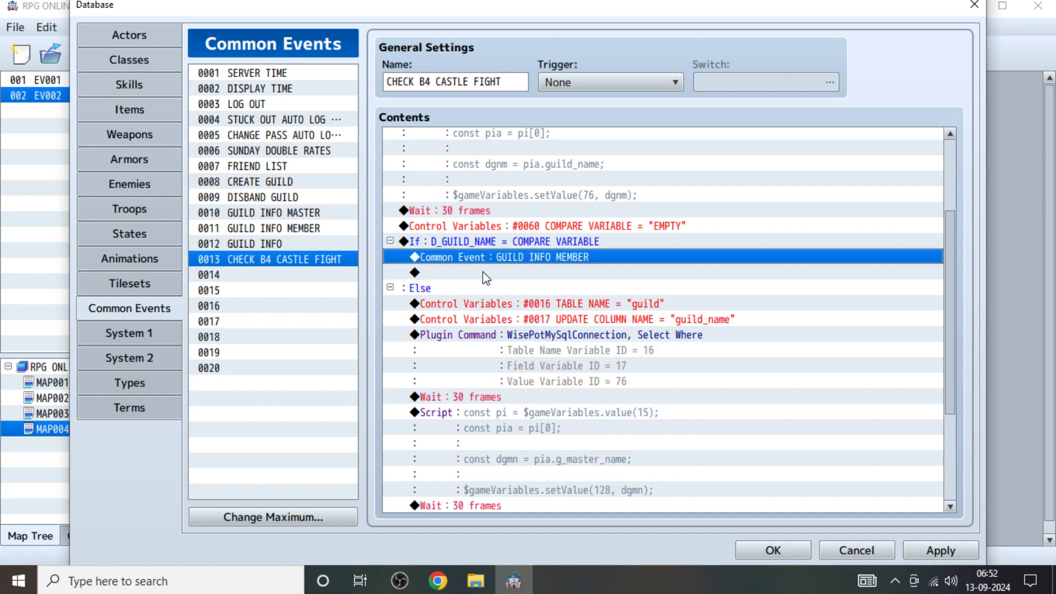
scroll(764, 424, down, 3)
scroll(763, 423, up, 6)
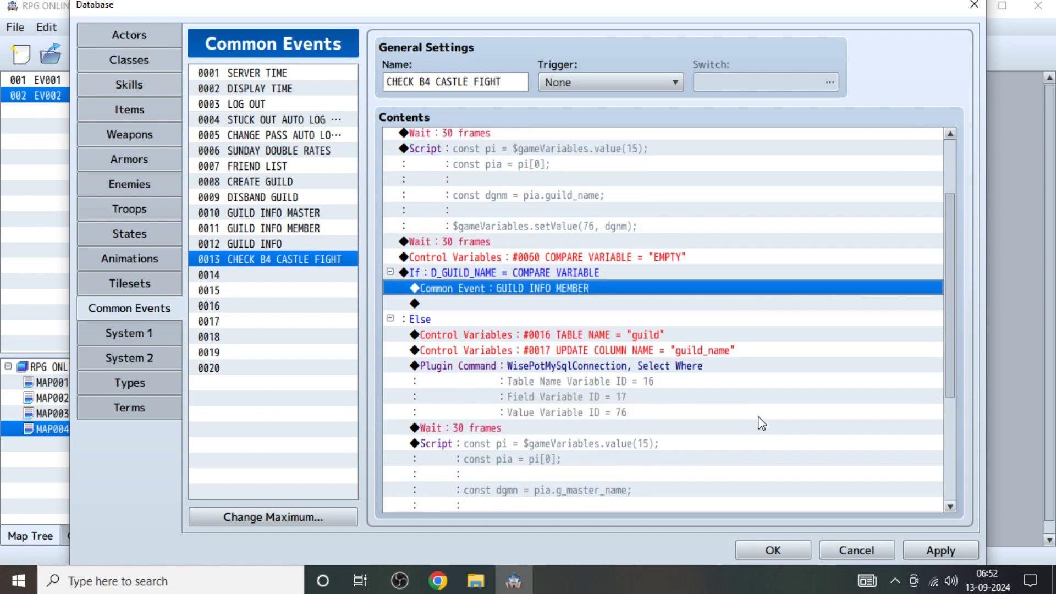
Look through the other common events, including GUILD INFO MEMBER and FRIEND LIST, for a reusable text message.
click(248, 241)
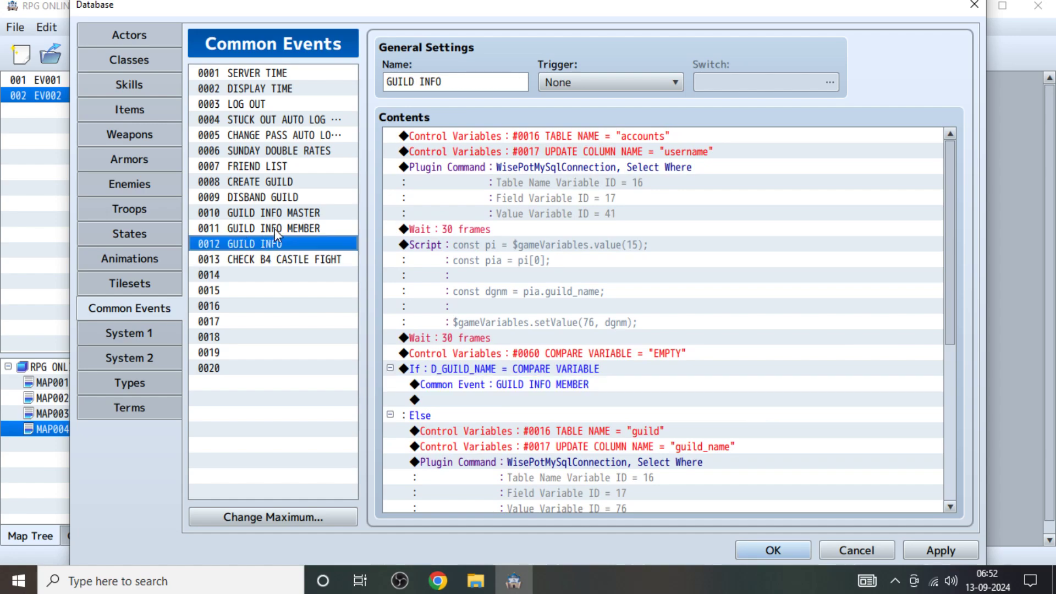
click(275, 228)
click(270, 152)
click(271, 167)
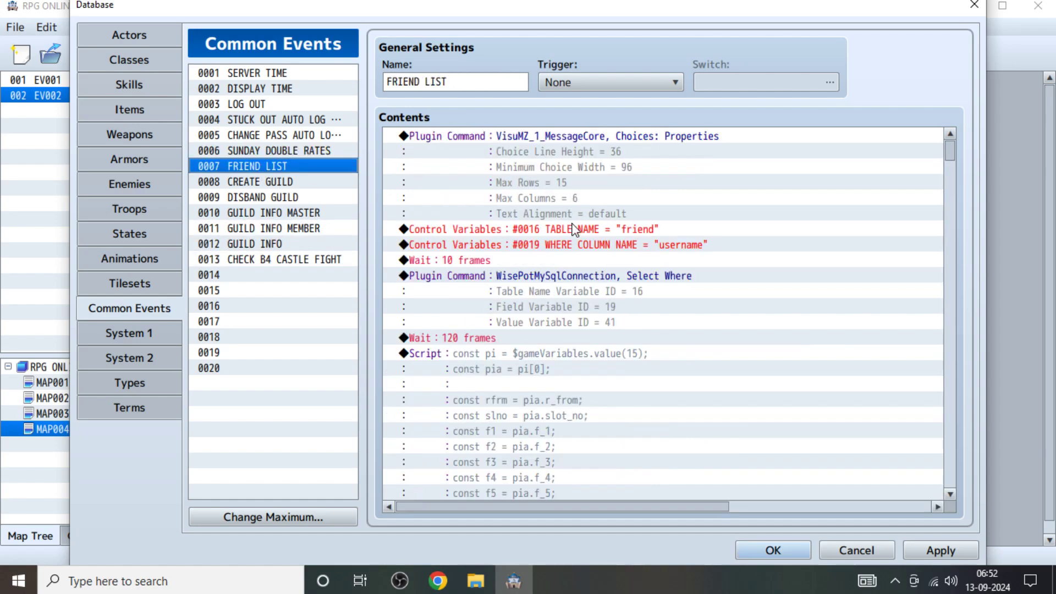
scroll(544, 263, down, 2)
scroll(544, 263, down, 1)
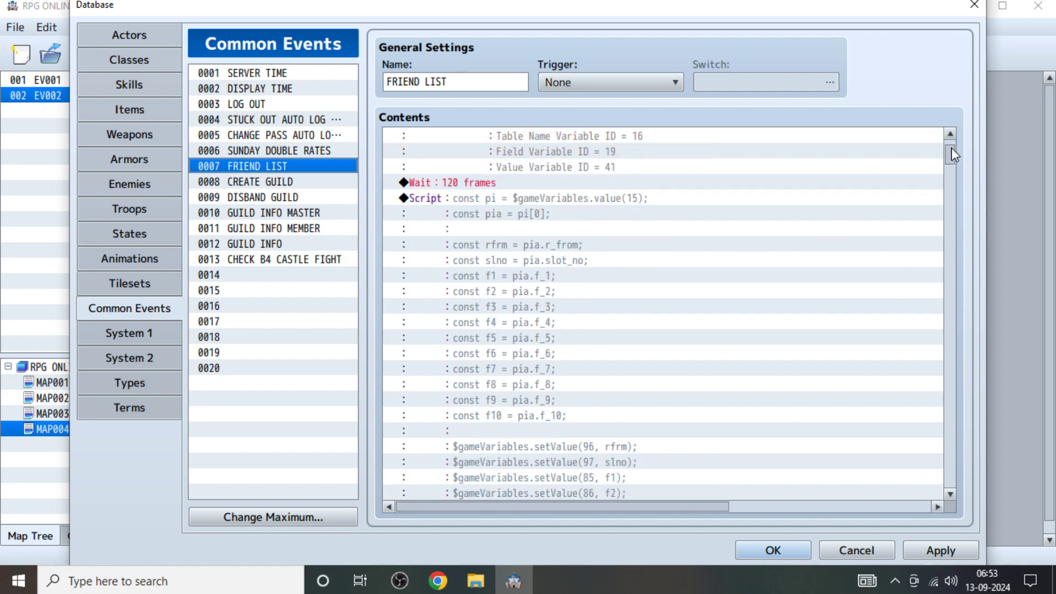
mouse_move(951, 148)
mouse_down()
mouse_move(944, 266)
mouse_move(948, 151)
mouse_up()
scroll(946, 272, down, 5)
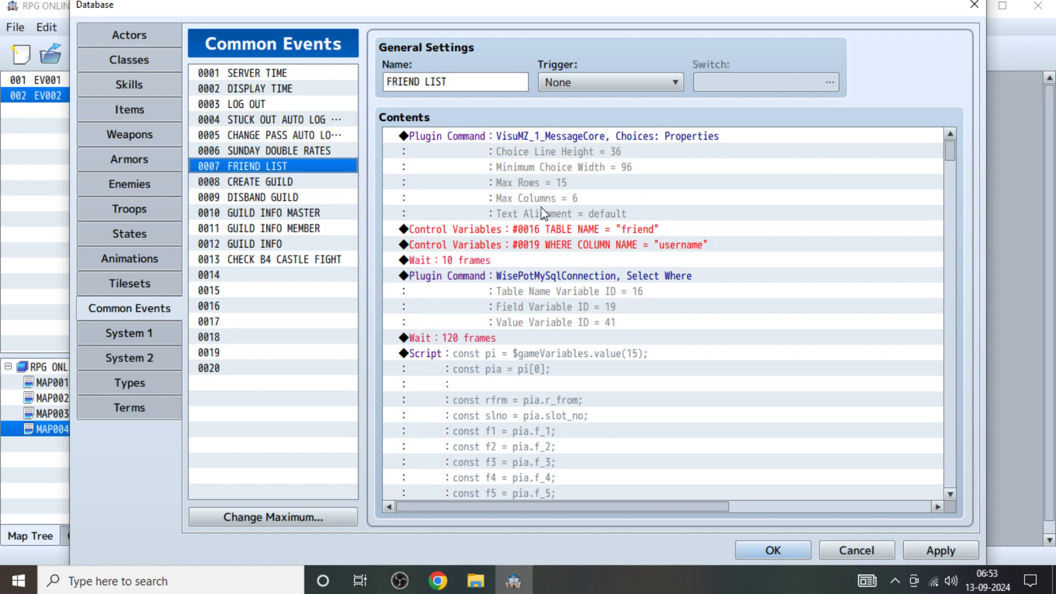
Copy the "PLEASE COME BACK, WHEN YOU MAKE A MIND." message from CREATE GUILD and return to CHECK B4 CASTLE FIGHT.
click(250, 191)
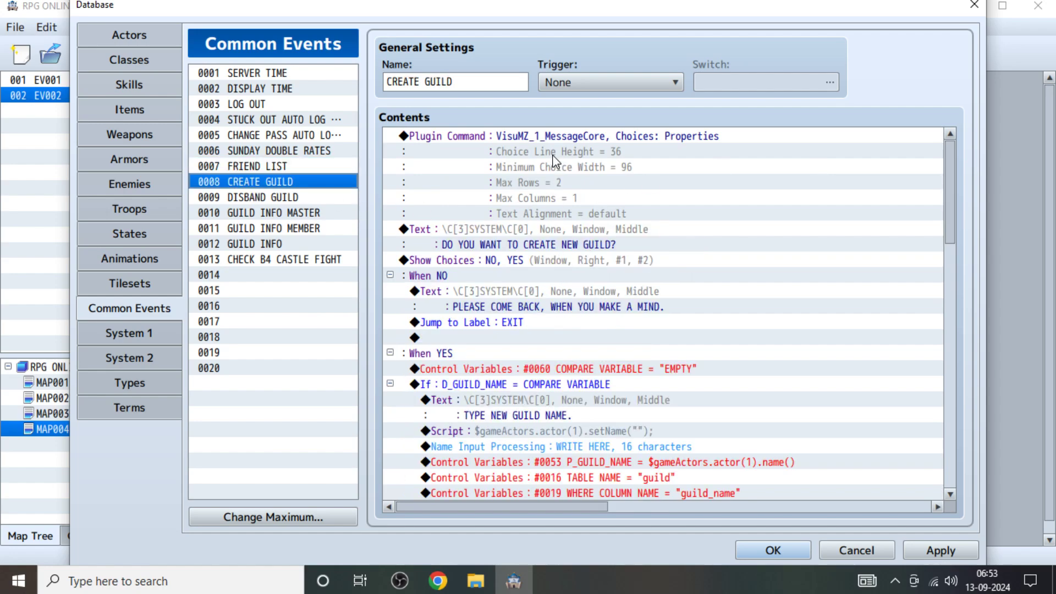
click(518, 244)
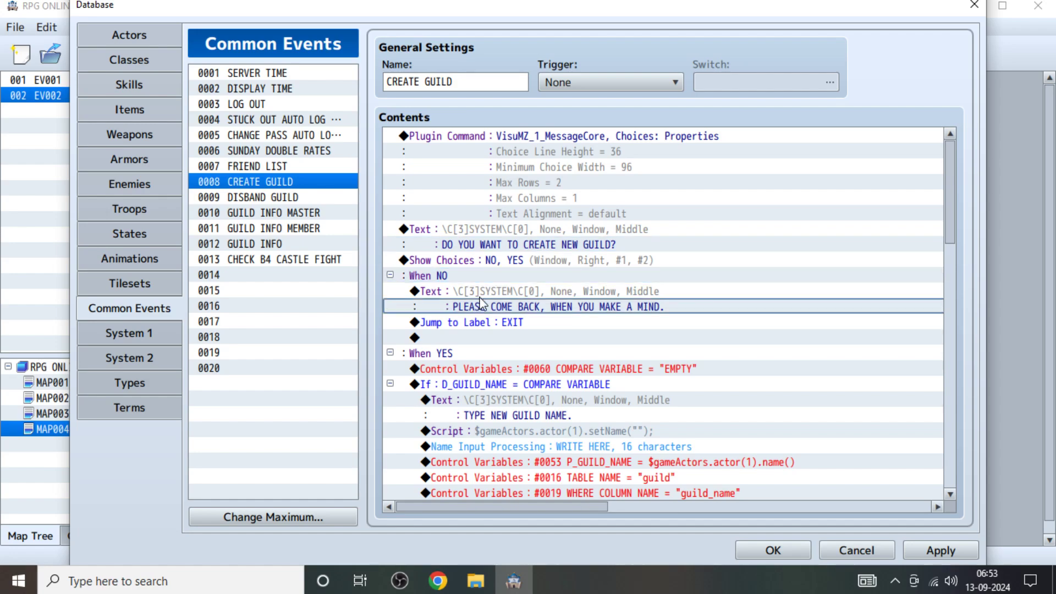
click(490, 288)
click(237, 263)
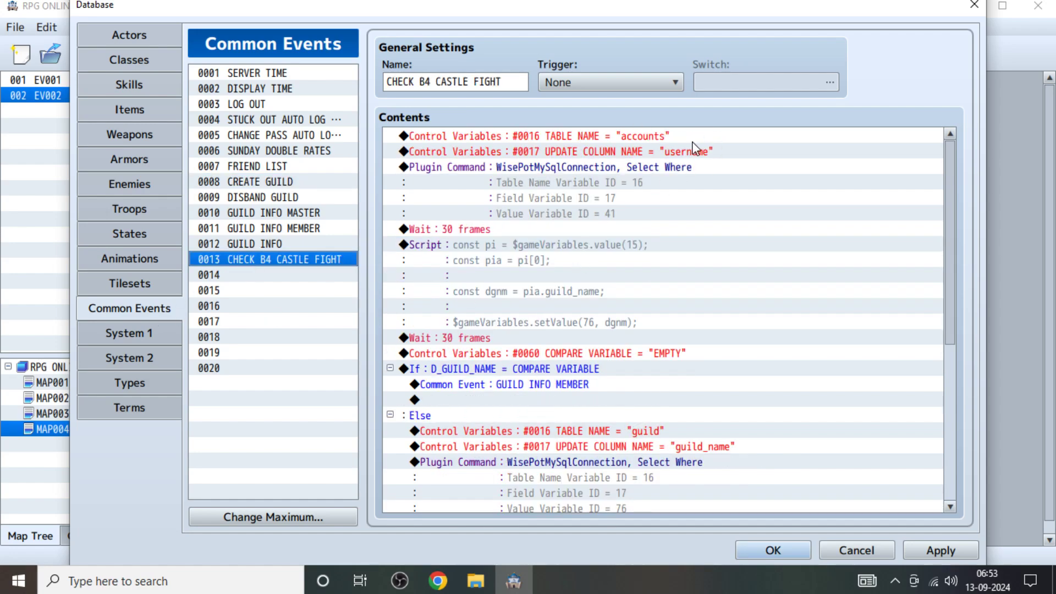
Check the rpg_online tables in phpMyAdmin, then return to RPG Maker MZ and review the guild_name script in CHECK B4 CASTLE FIGHT.
click(437, 581)
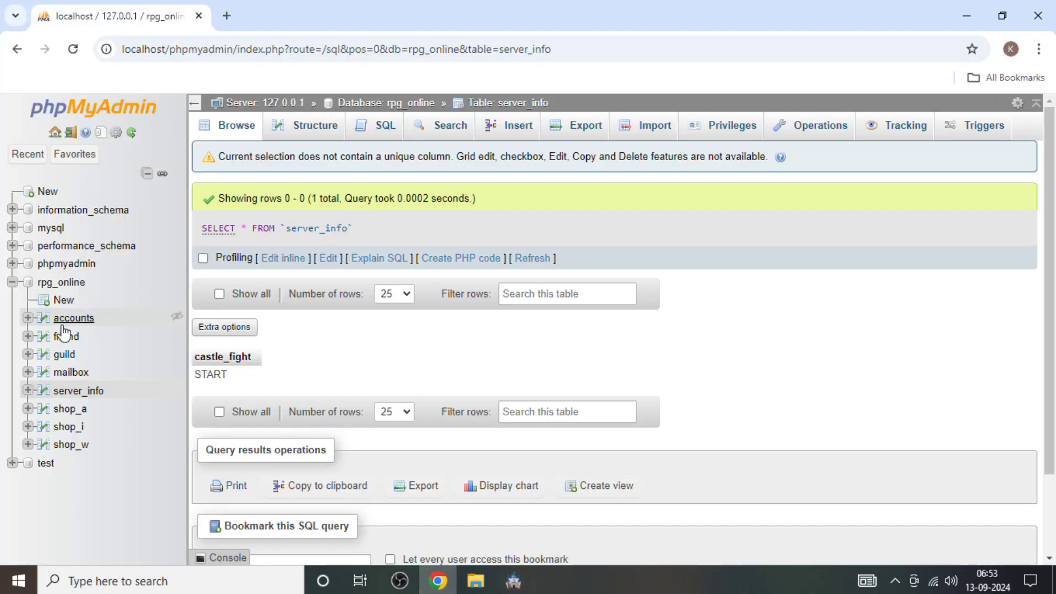
click(512, 582)
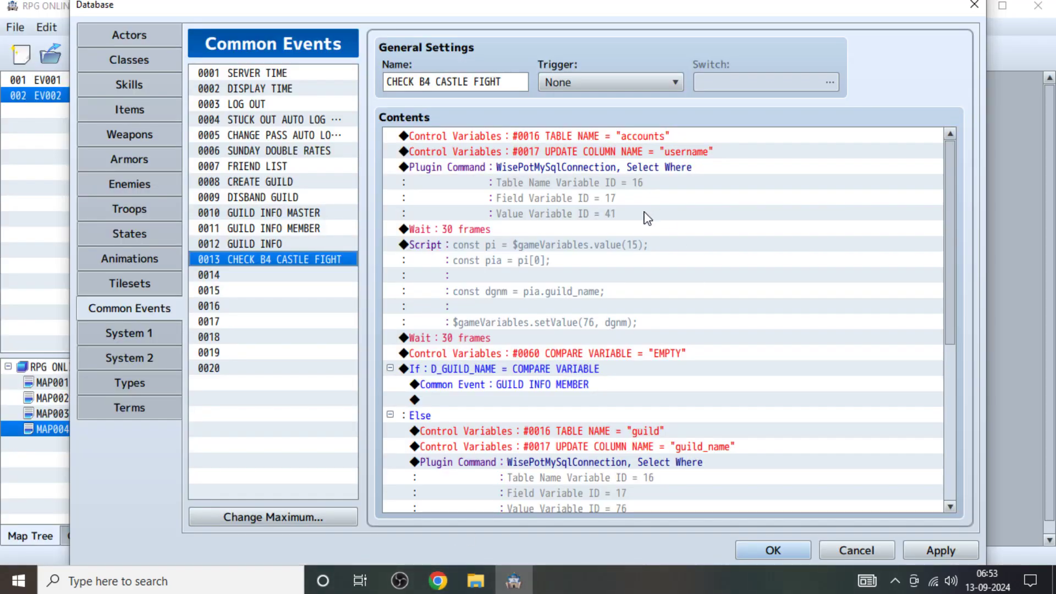
click(565, 243)
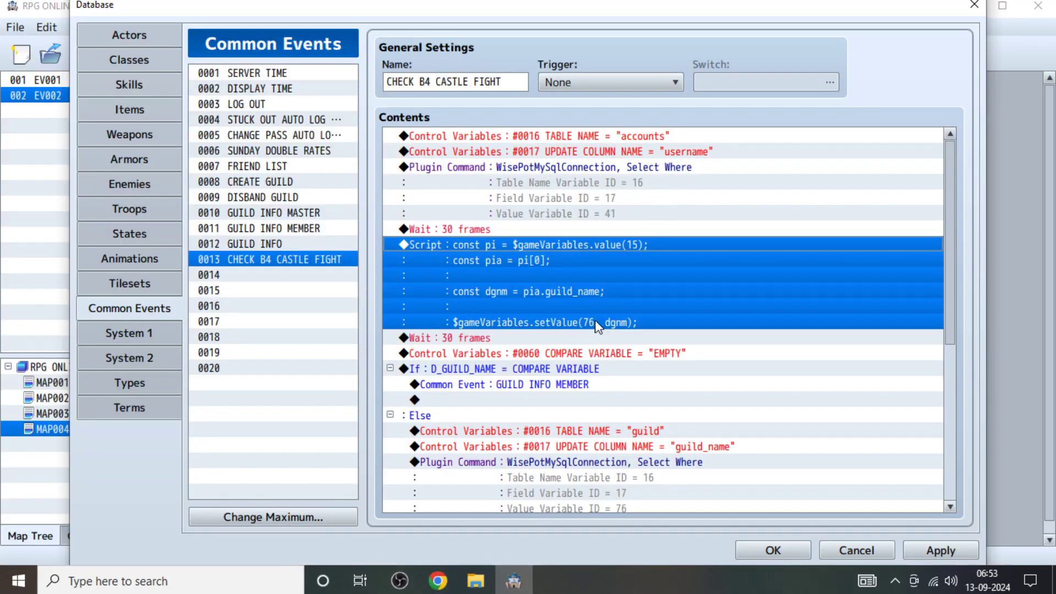
Paste the copied message into the D_GUILD_NAME = COMPARE VARIABLE branch and delete its GUILD INFO MEMBER call.
click(537, 384)
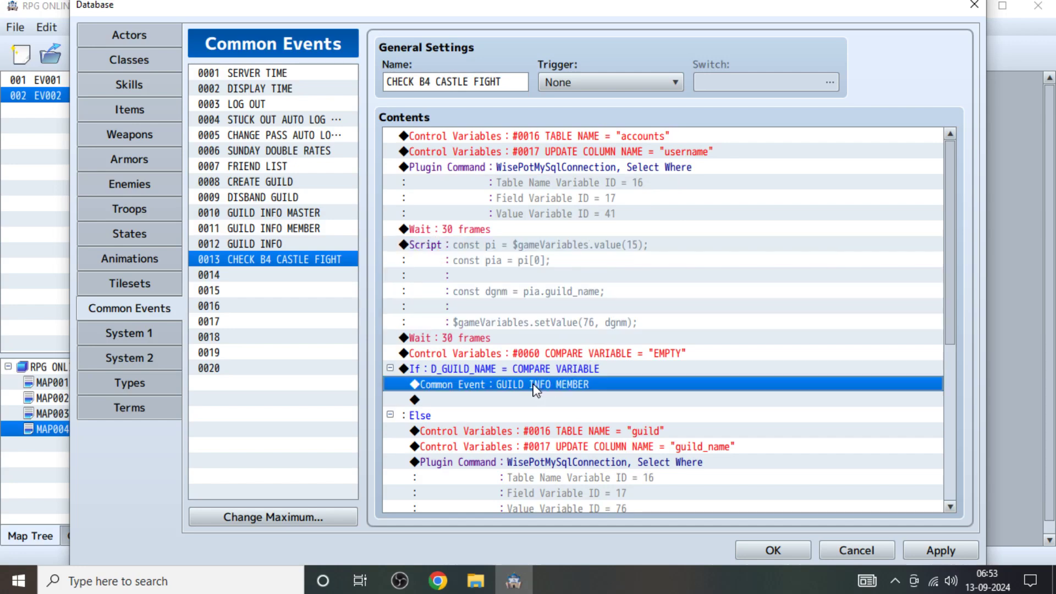
key(ctrl+v)
right_click(527, 387)
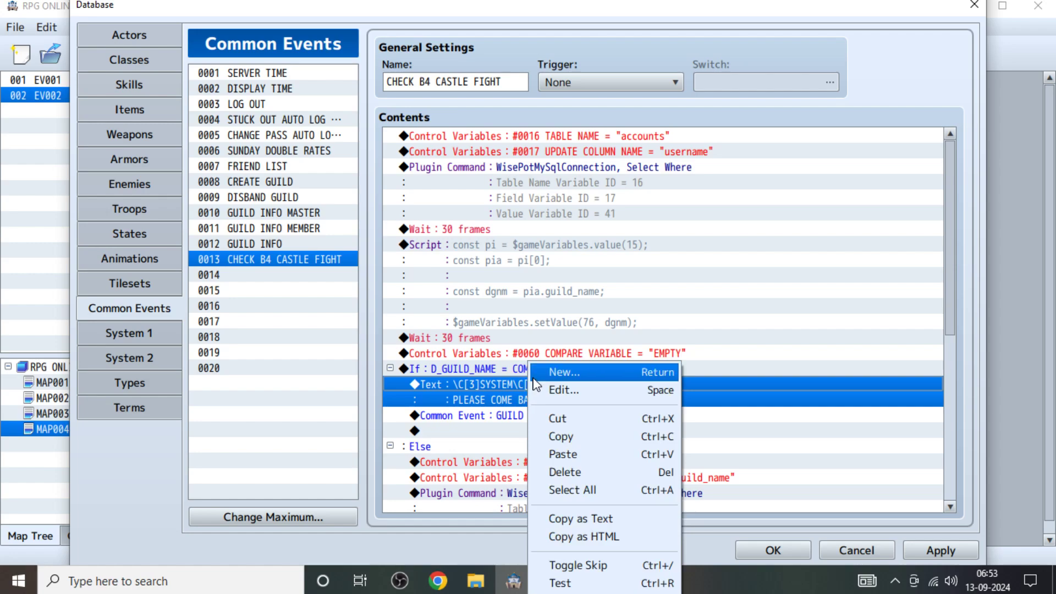
click(487, 382)
click(478, 415)
key(Delete)
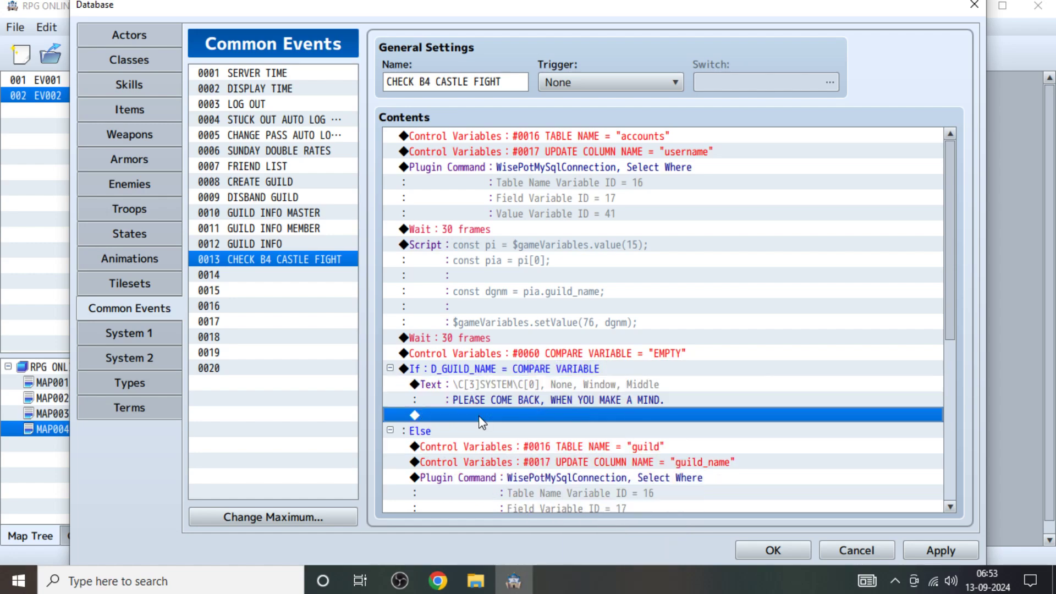
Change the pasted message to "YOU CAN NOT JOIN GUILD FIGHT, YOU ARE NOT IN ANY GUILD.".
key(Up)
right_click(532, 384)
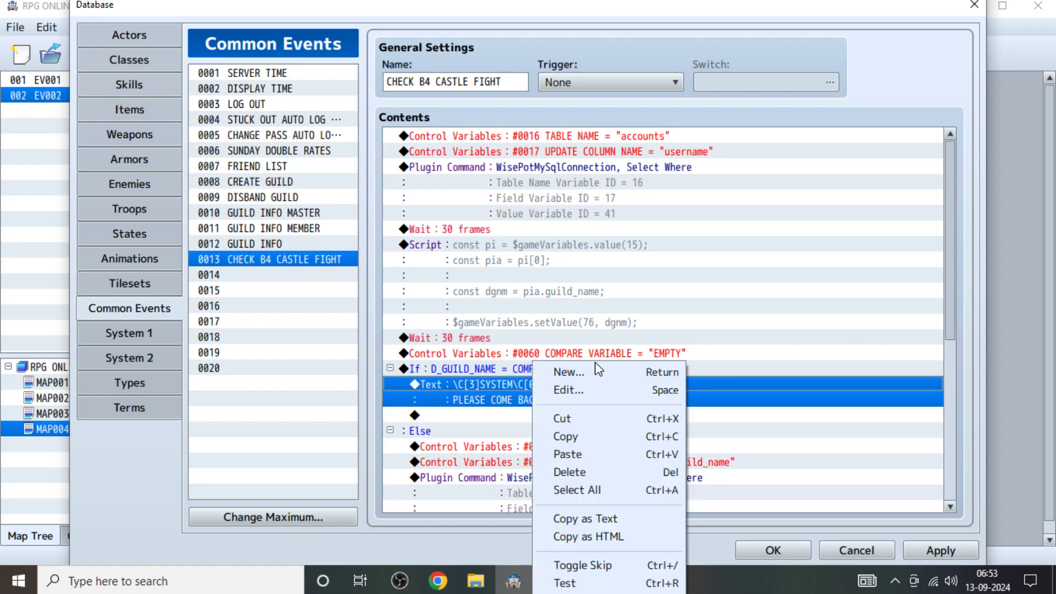
click(585, 387)
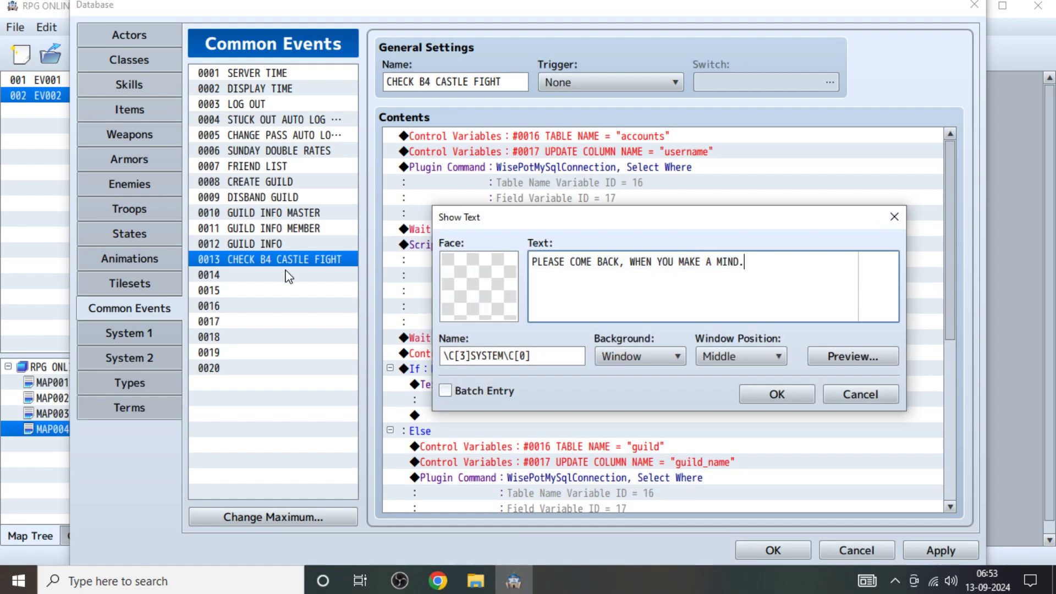
key(ctrl+a)
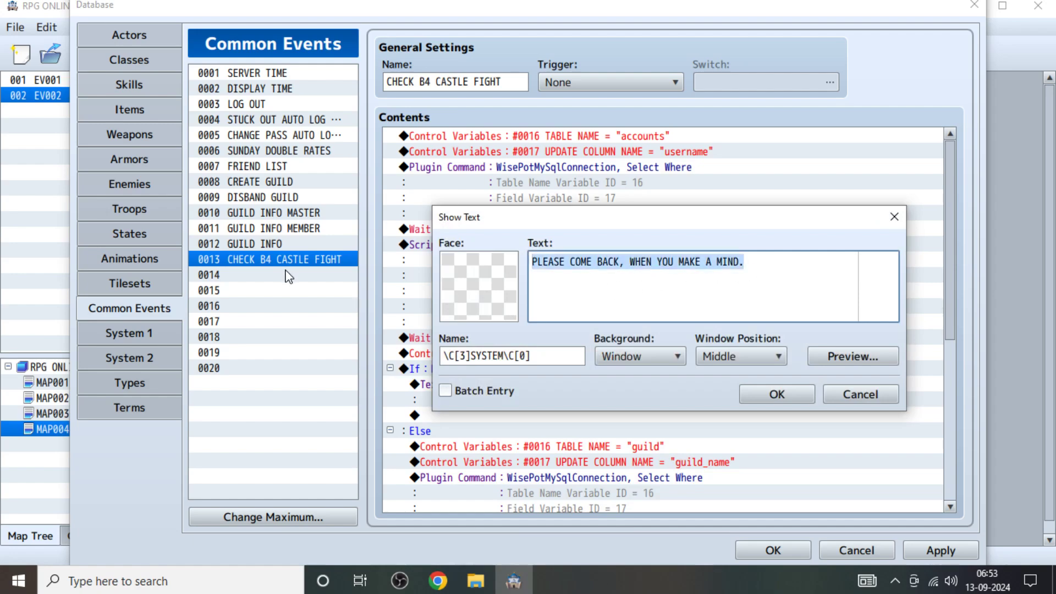
text(YOU CAN NOT J)
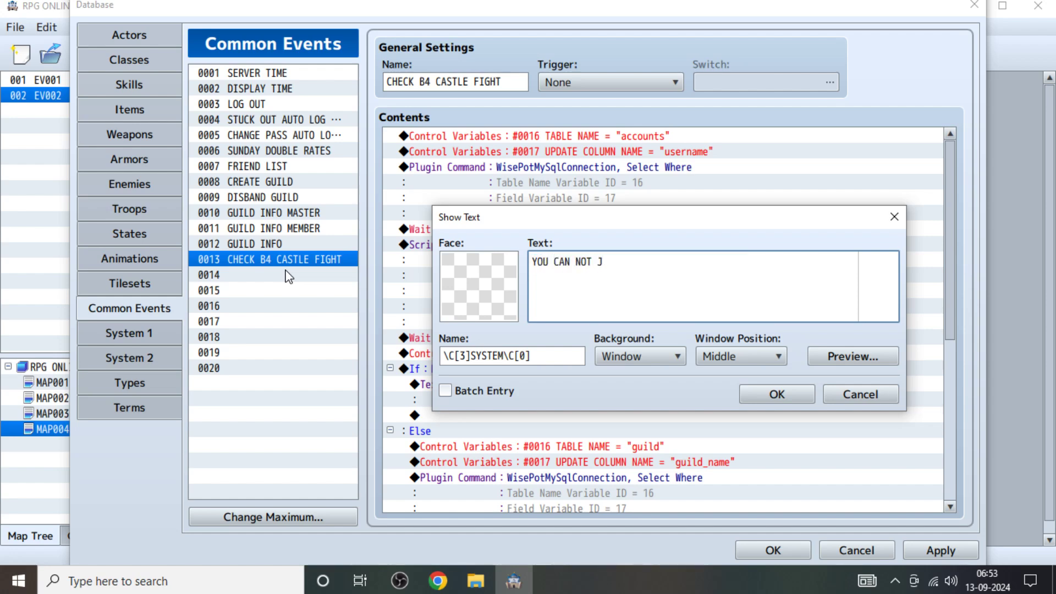
text(OIN GUILD FIGHT )
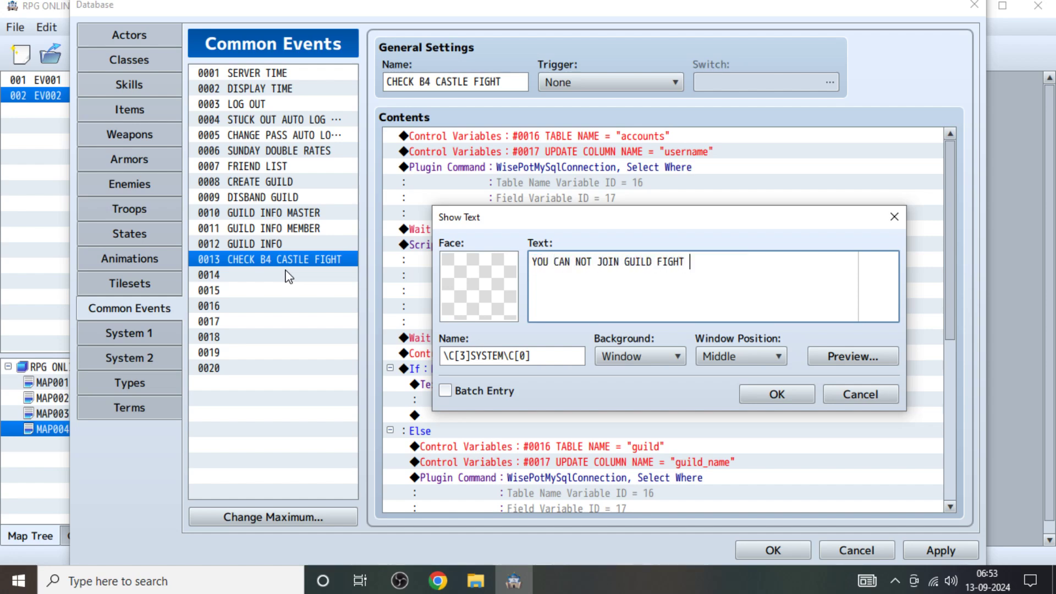
text( YOU ARE NOT IN ANY GUIL)
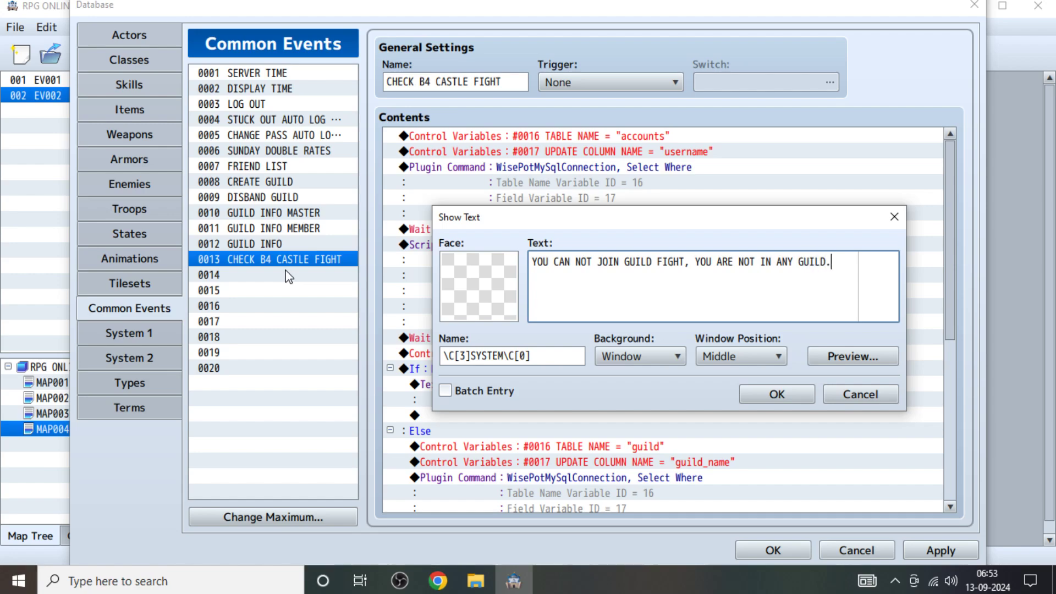
text(D.)
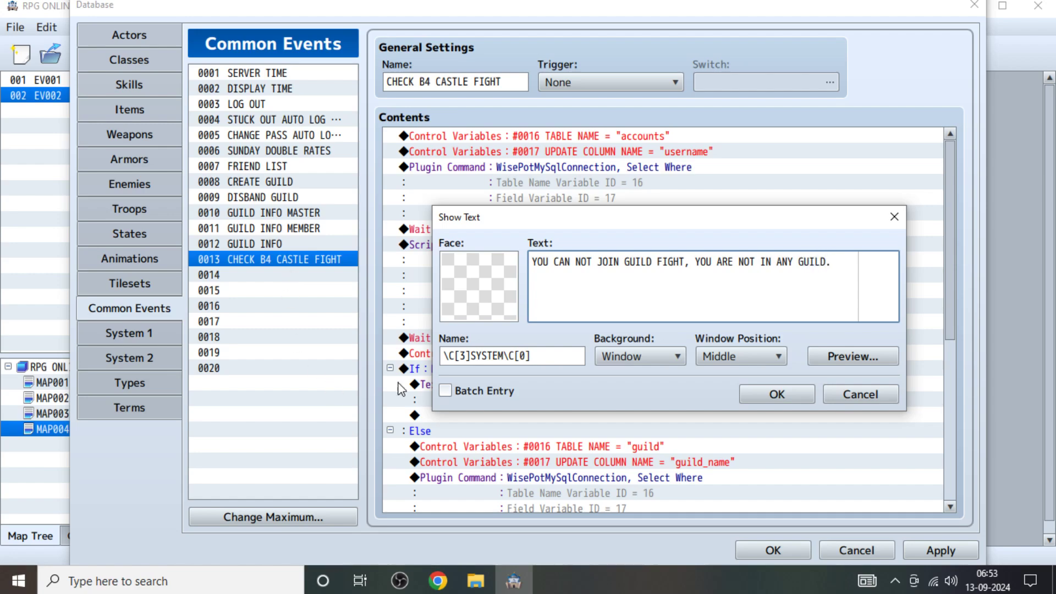
click(765, 394)
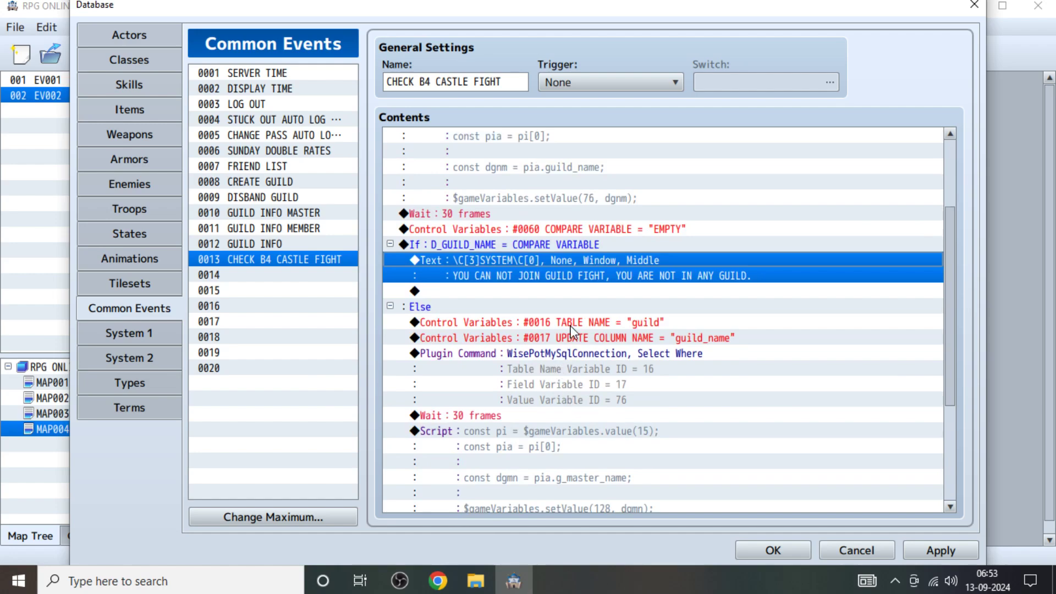
Delete the guild table lookup from the Else branch: both Control Variables commands, the Select Where plugin command and the wait after it.
click(573, 322)
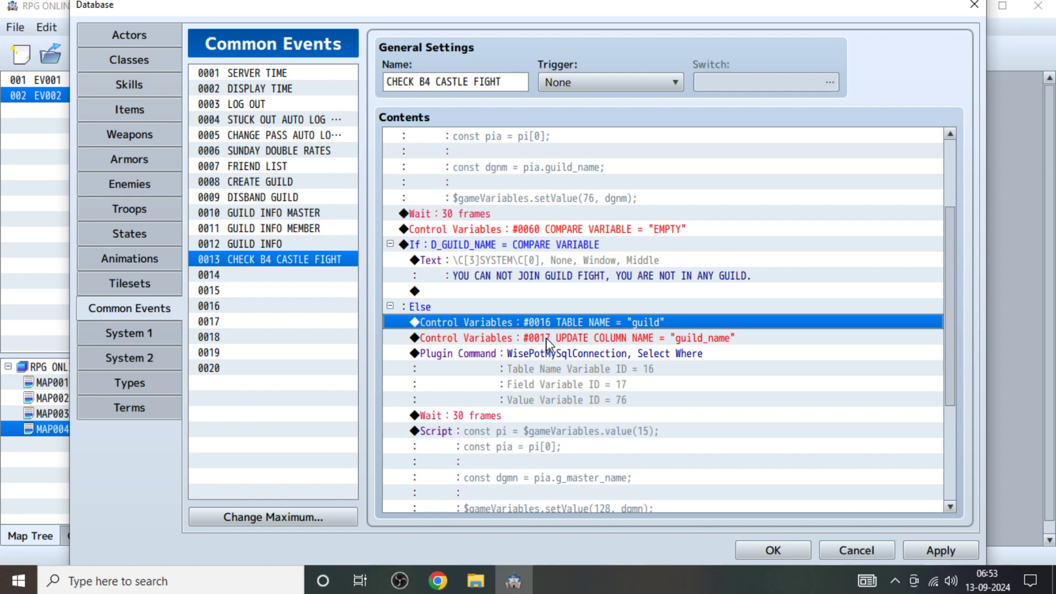
scroll(549, 342, up, 2)
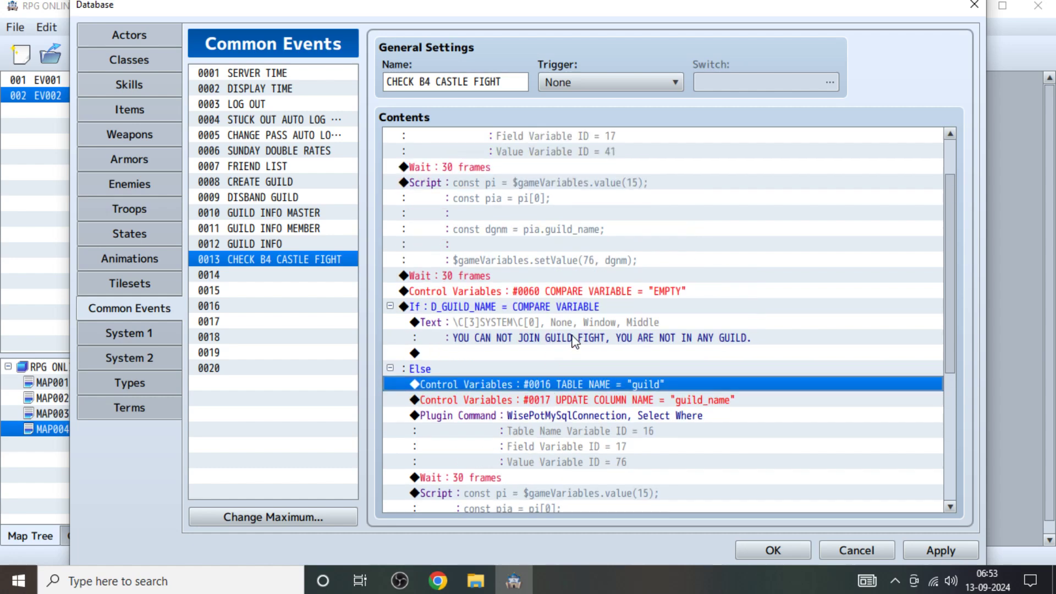
scroll(555, 341, down, 2)
click(566, 352)
key(Up)
key(Up)
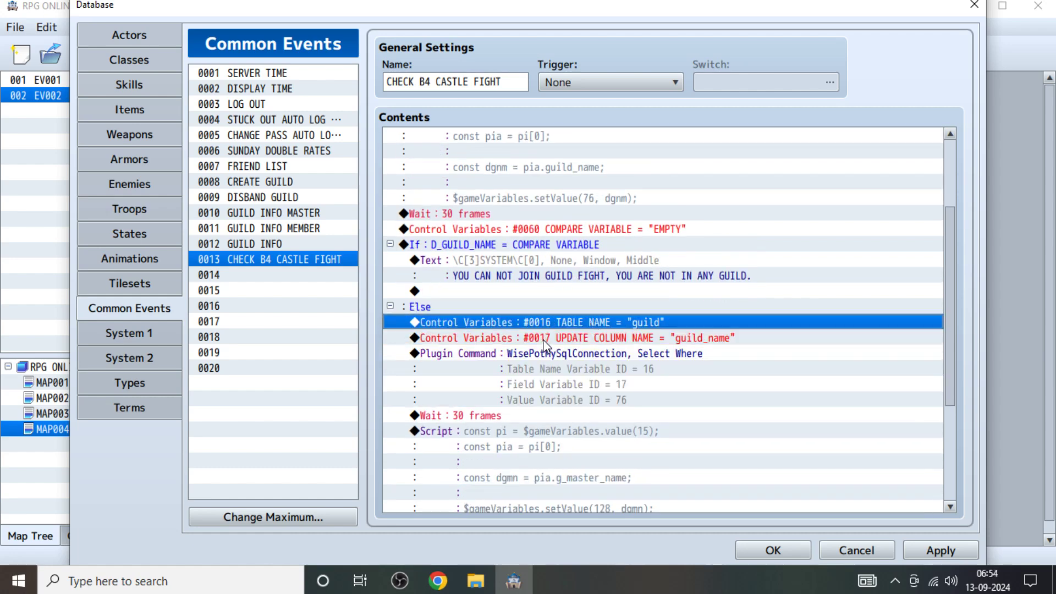
scroll(543, 339, up, 2)
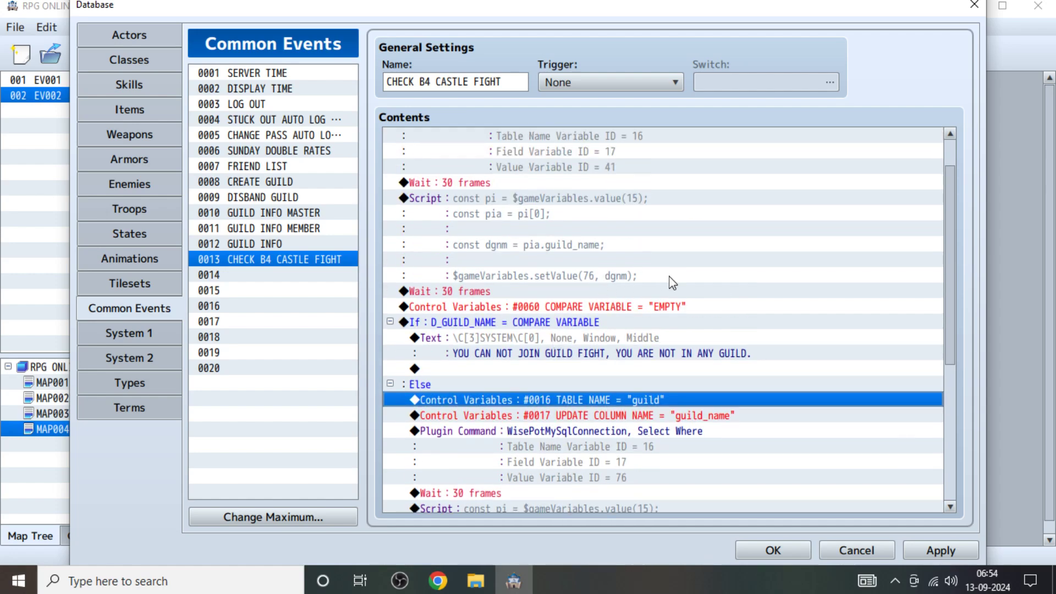
scroll(638, 404, down, 5)
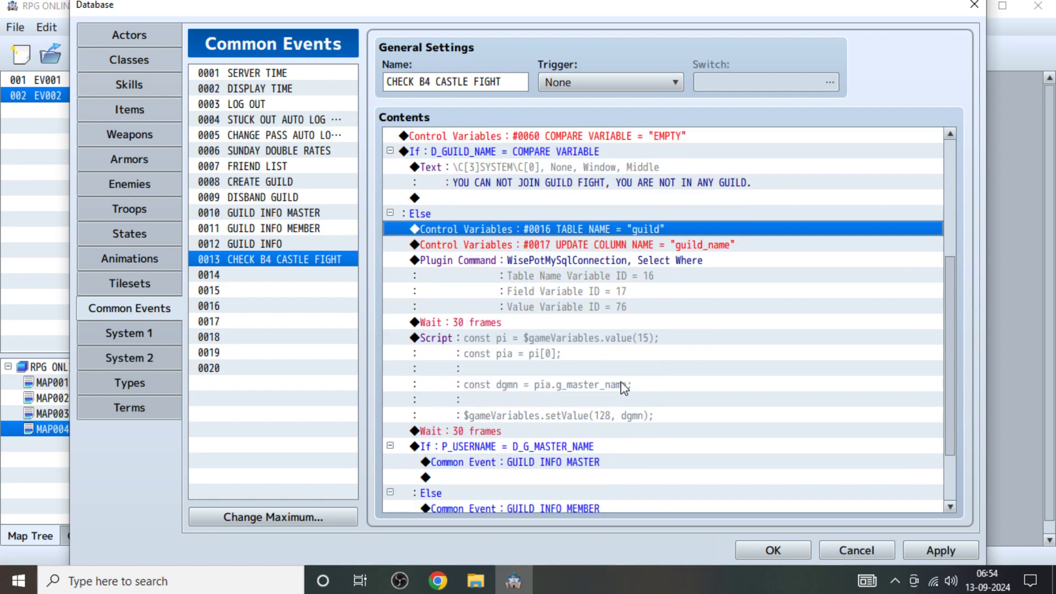
key(Delete)
key(Delete)
key(Delete)
key(Delete)
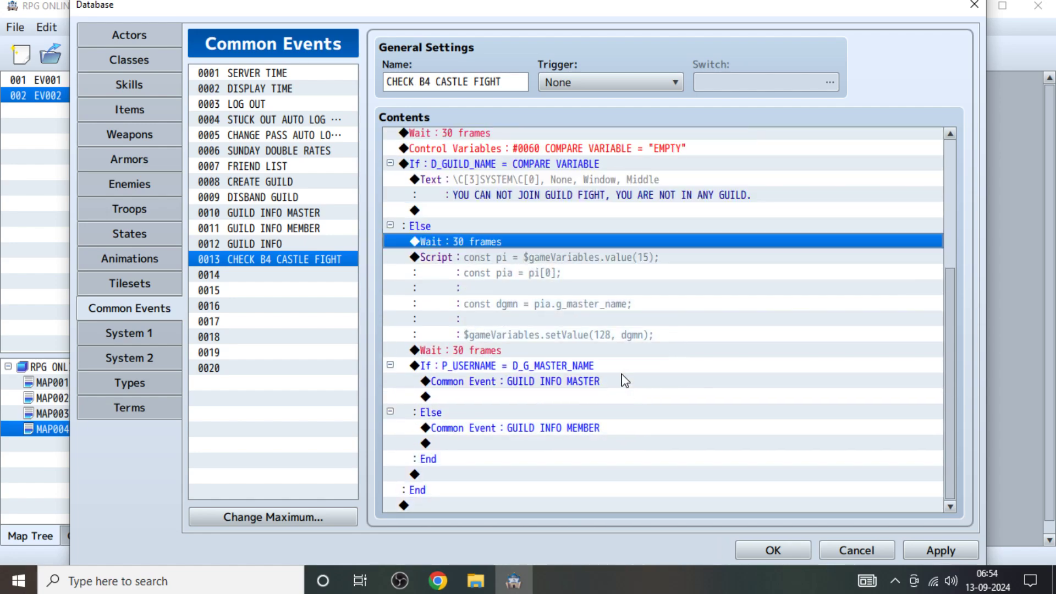
Delete the remaining g_master_name script, wait and P_USERNAME branch from Else, and apply the database changes.
key(Down)
key(Up)
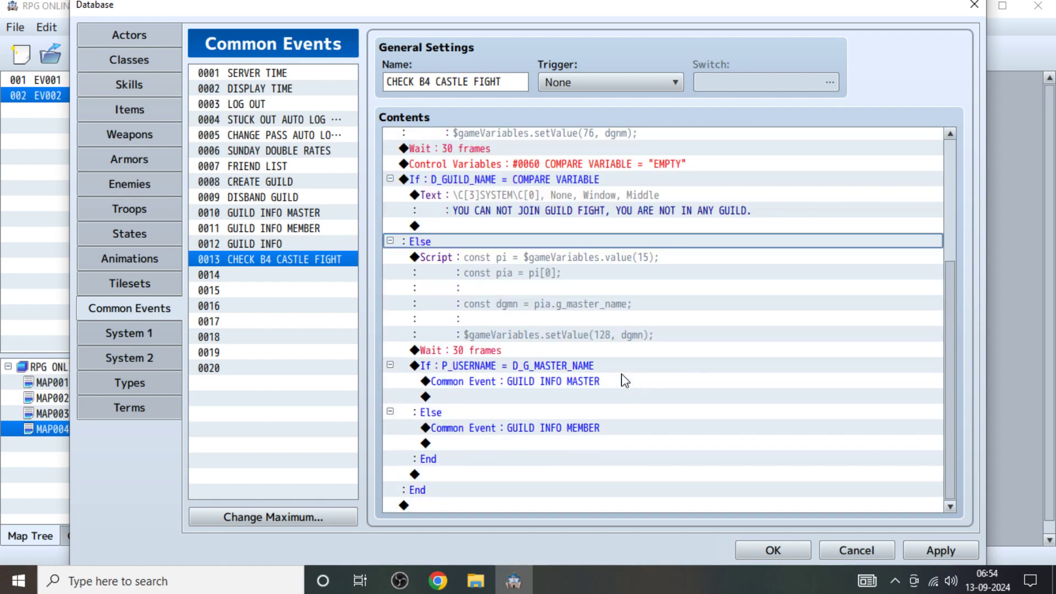
key(Delete)
key(Delete)
key(Delete)
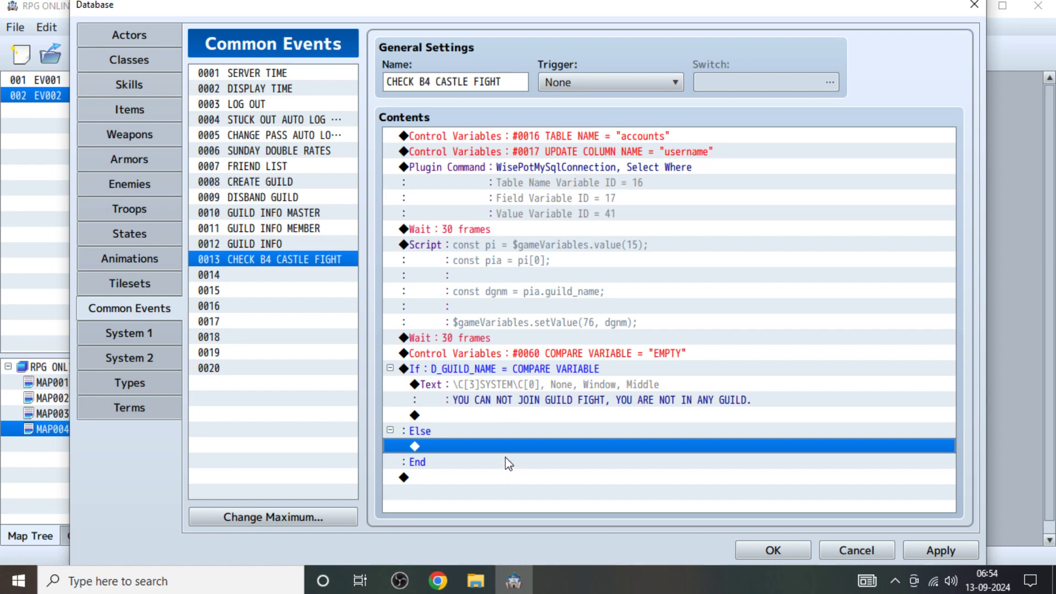
click(939, 550)
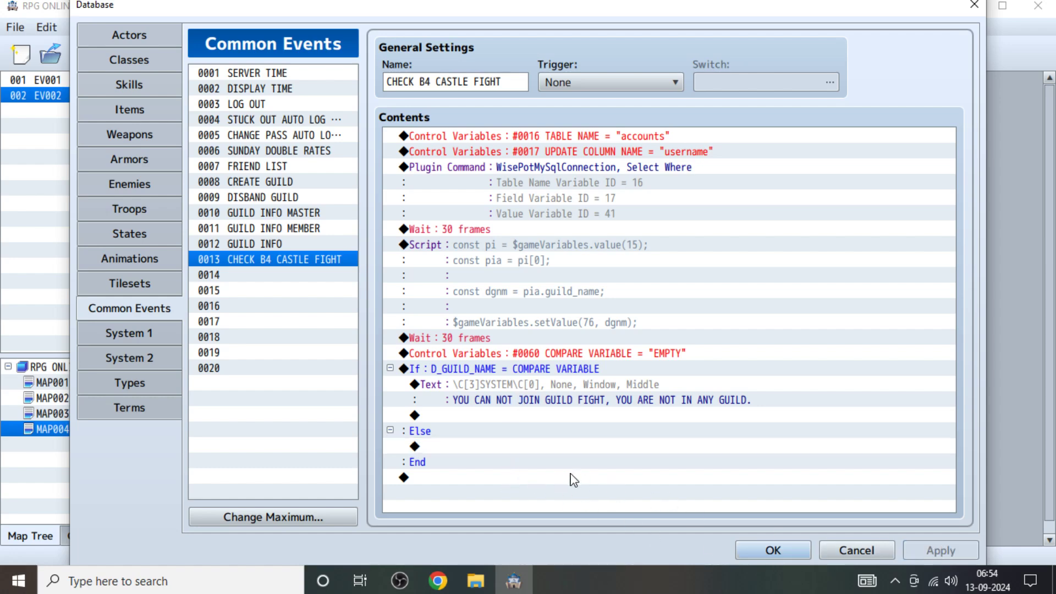
Review the emptied guild check branches and the castle_fight value of server_info in phpMyAdmin, and return to RPG Maker MZ.
click(456, 459)
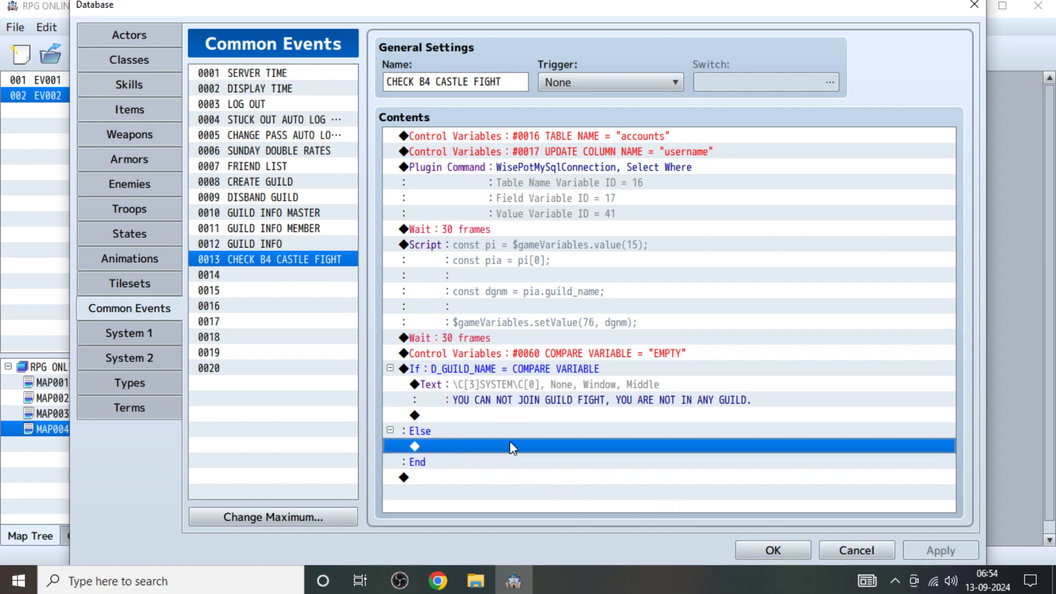
click(505, 367)
click(475, 385)
click(477, 368)
click(458, 389)
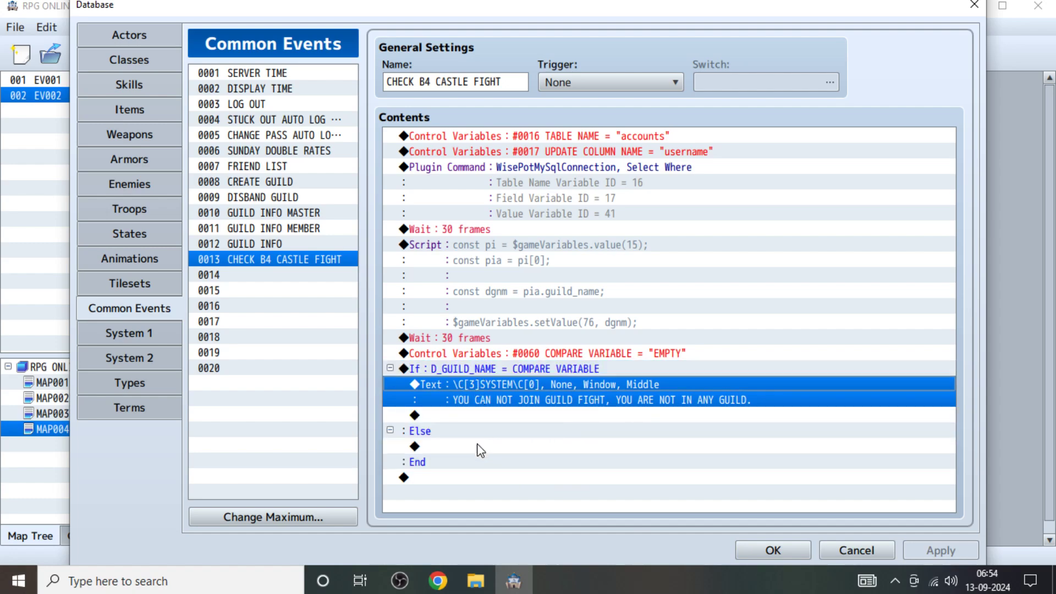
click(431, 444)
click(436, 576)
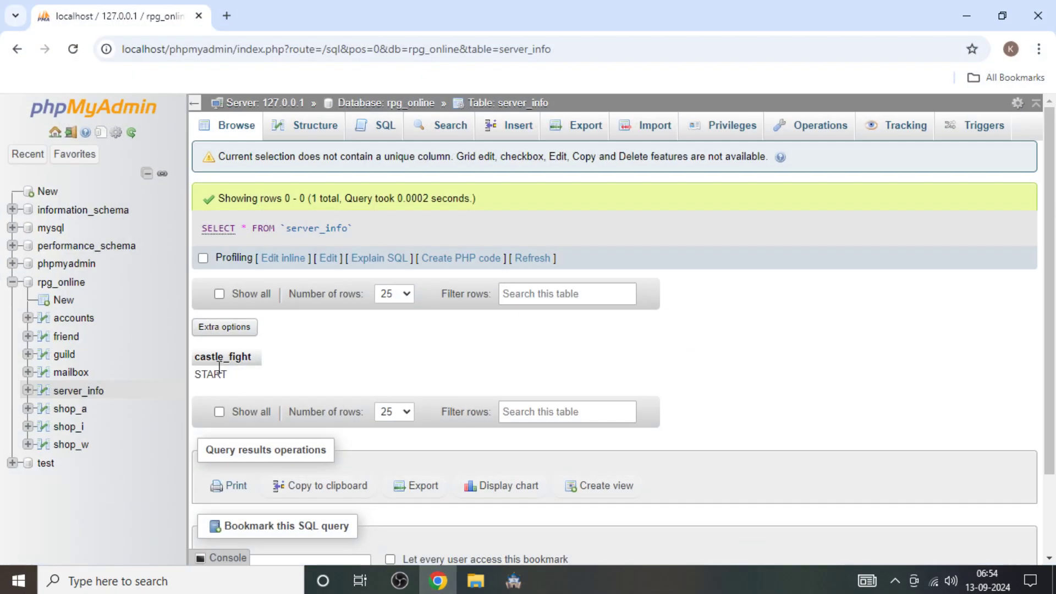
click(513, 581)
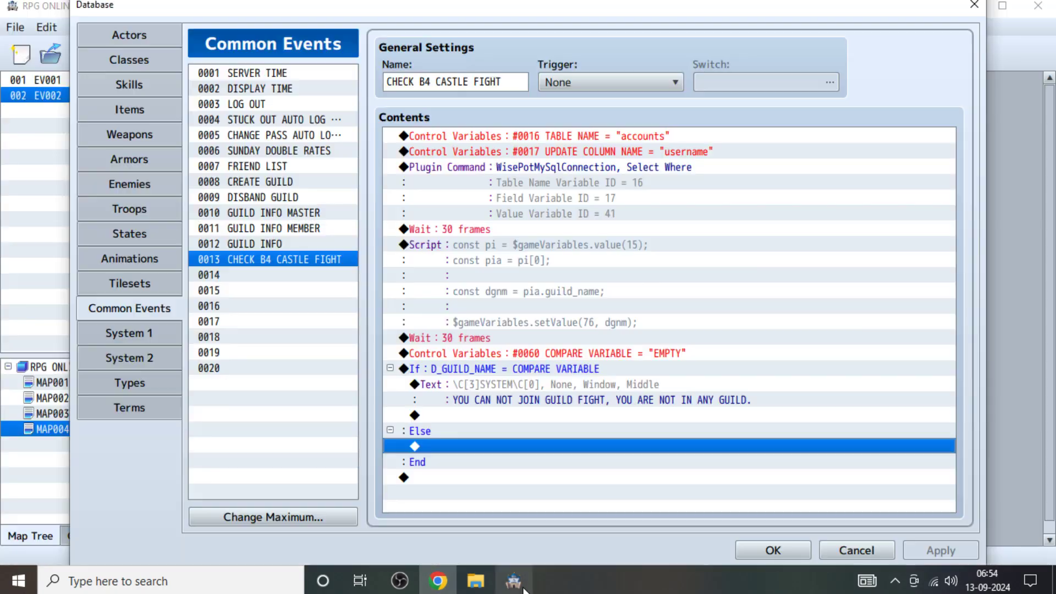
Add a label named EXIT after the end of the conditional branch.
click(533, 387)
click(466, 416)
double_click(406, 476)
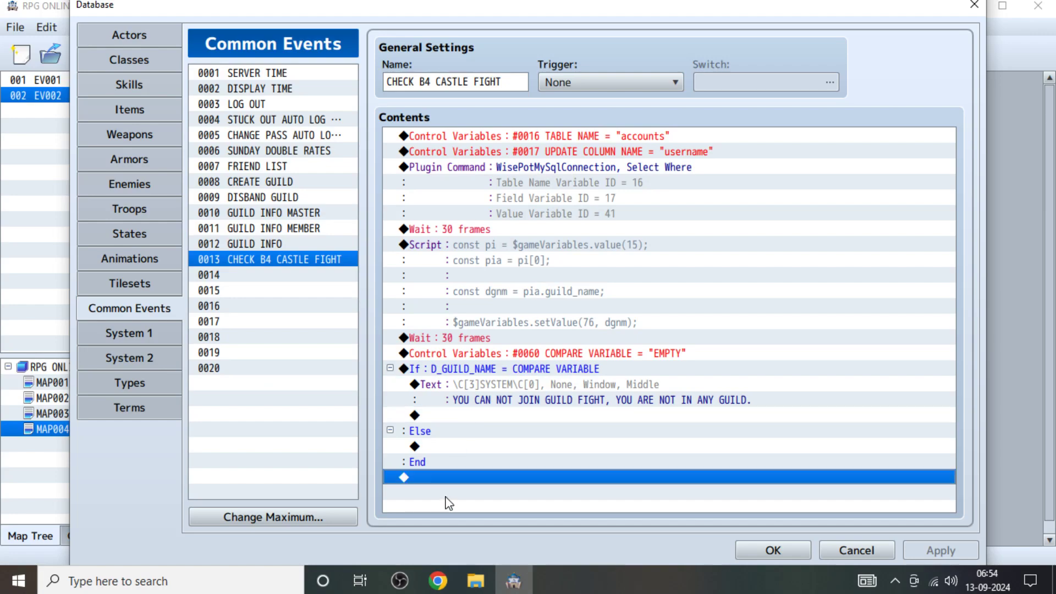
click(817, 547)
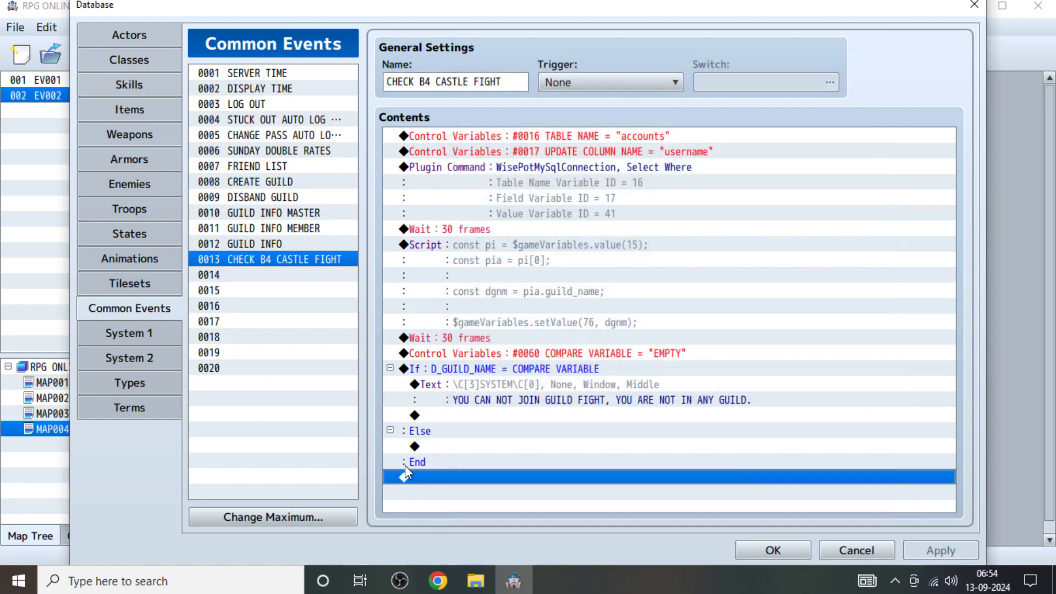
double_click(439, 478)
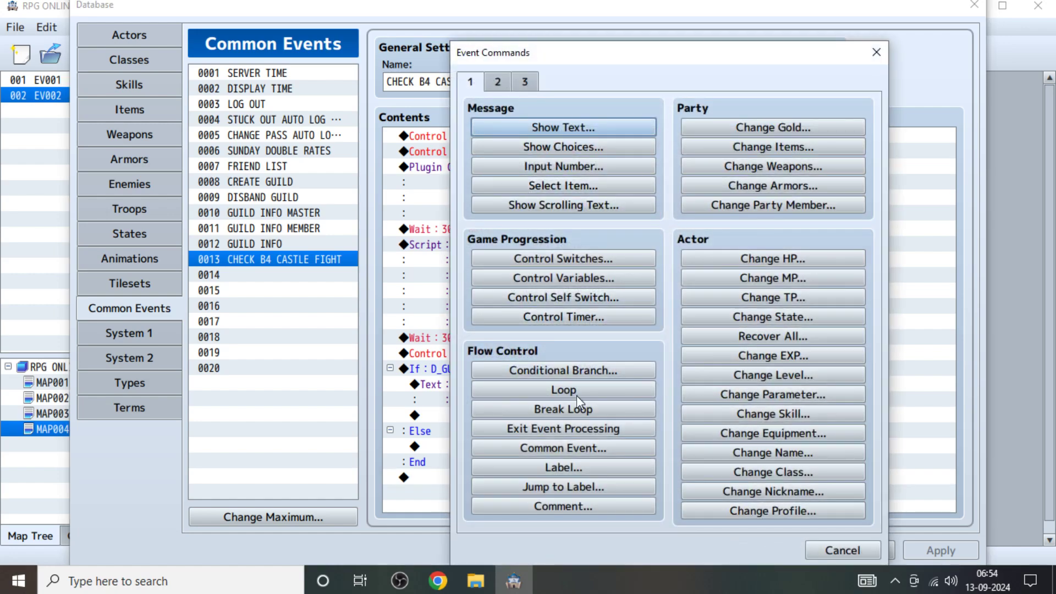
click(562, 468)
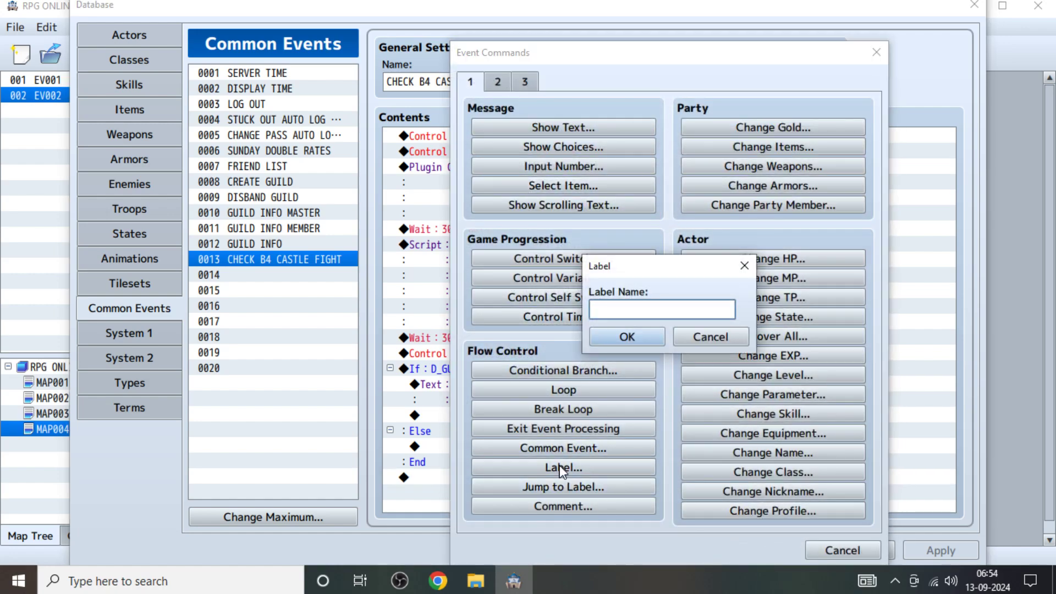
text(EXIT)
key(Return)
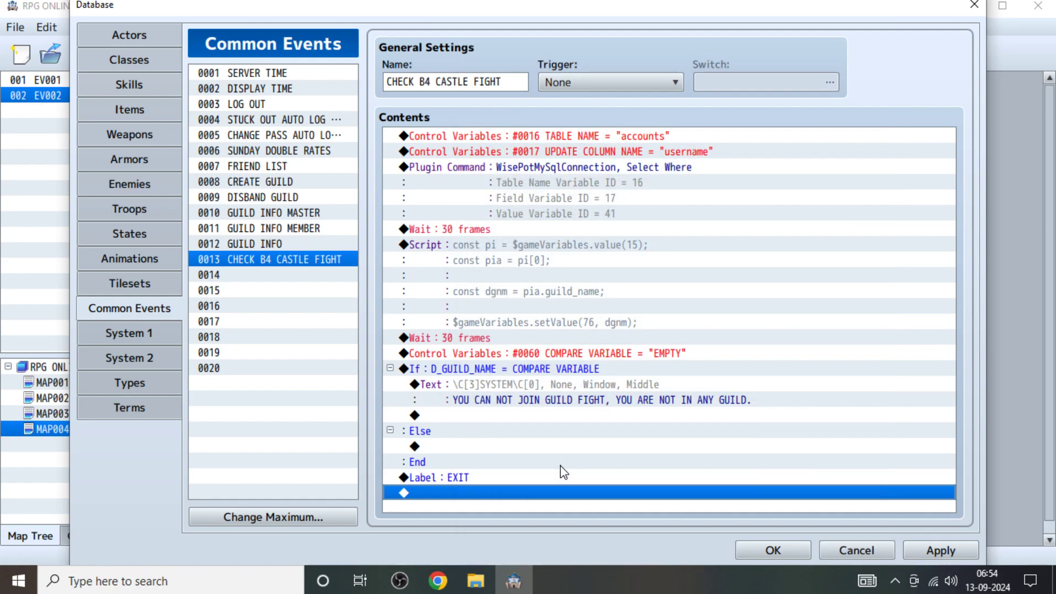
Add a Jump to Label command targeting EXIT below the not-in-any-guild message.
double_click(528, 422)
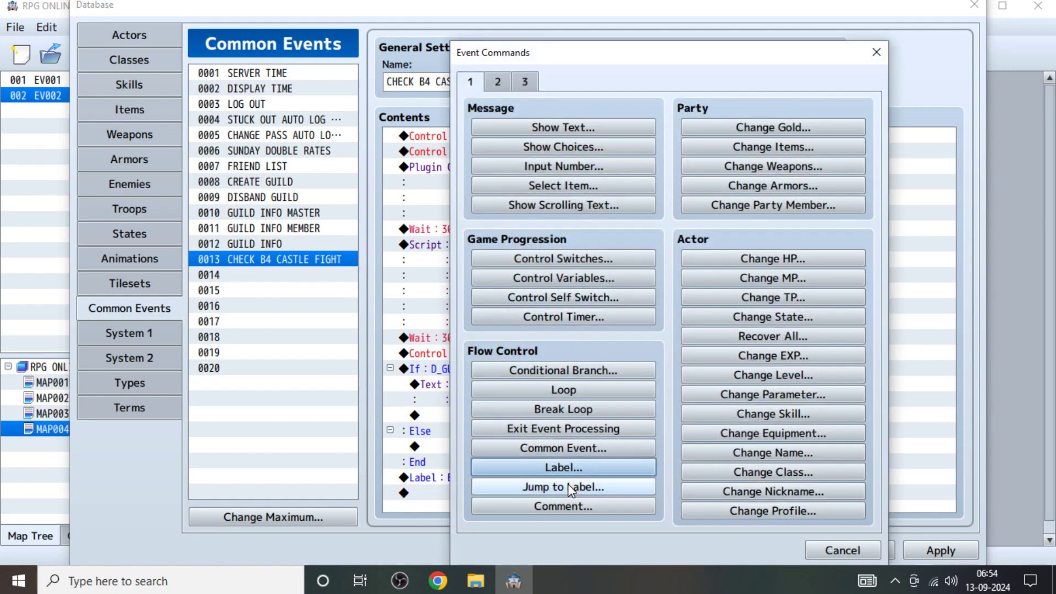
click(569, 488)
key(Return)
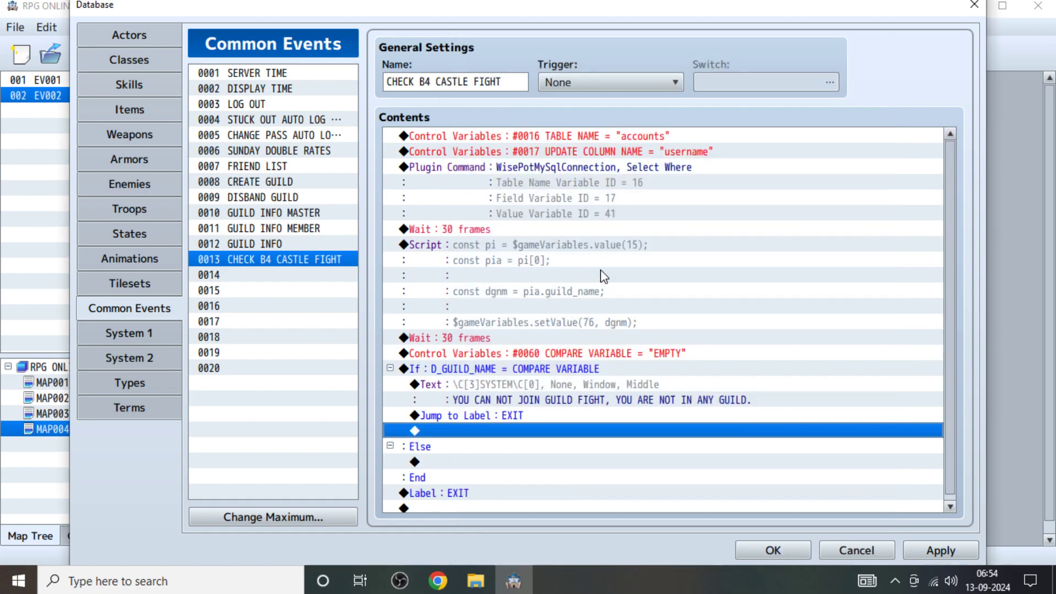
Check the rpg_online table list in phpMyAdmin, return to RPG Maker MZ and select the empty line in the Else branch.
key(alt+Tab)
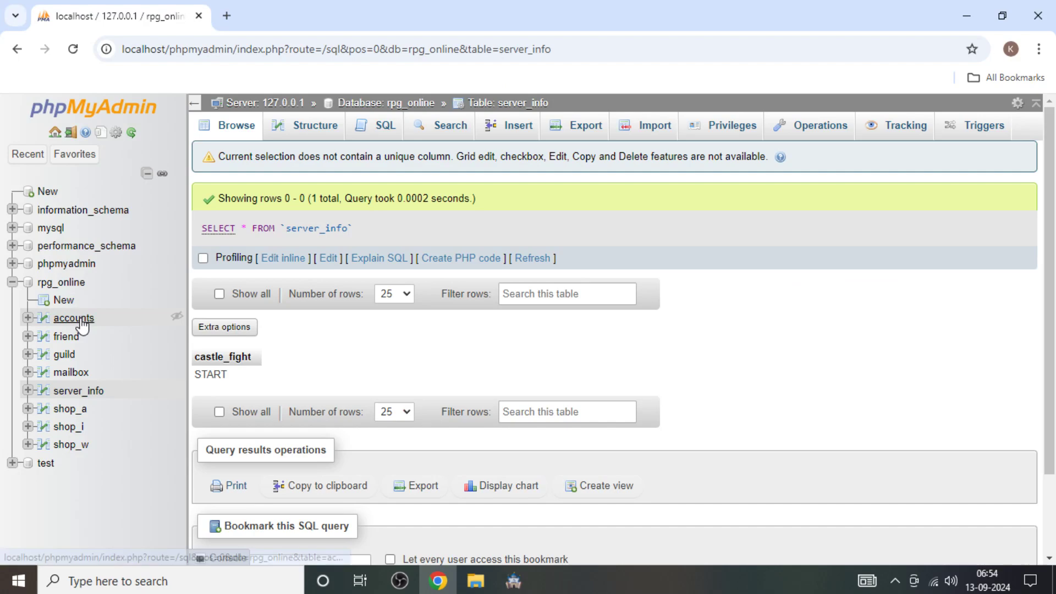
key(alt+Tab)
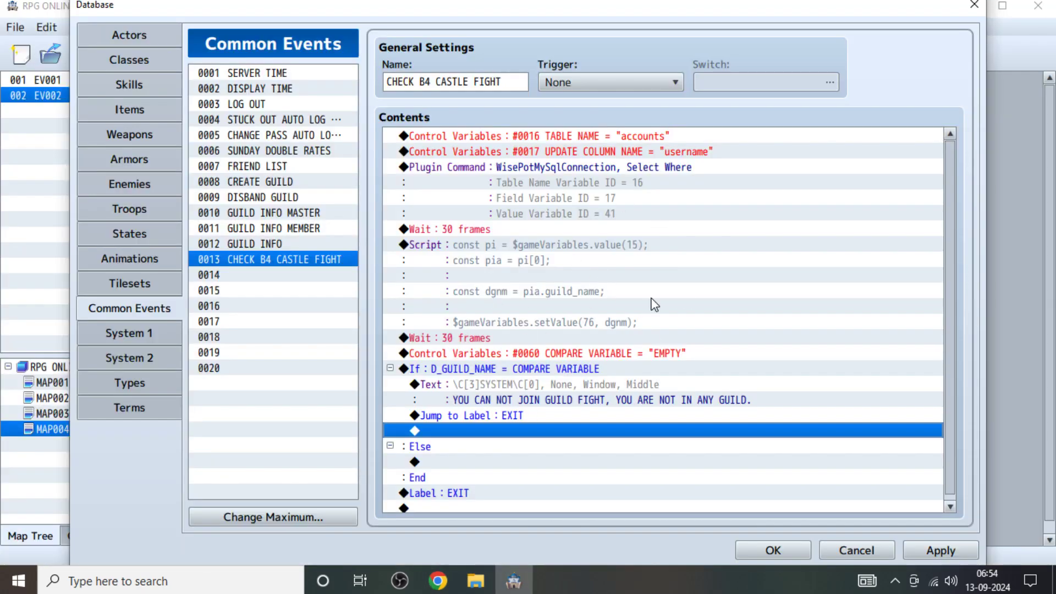
click(487, 416)
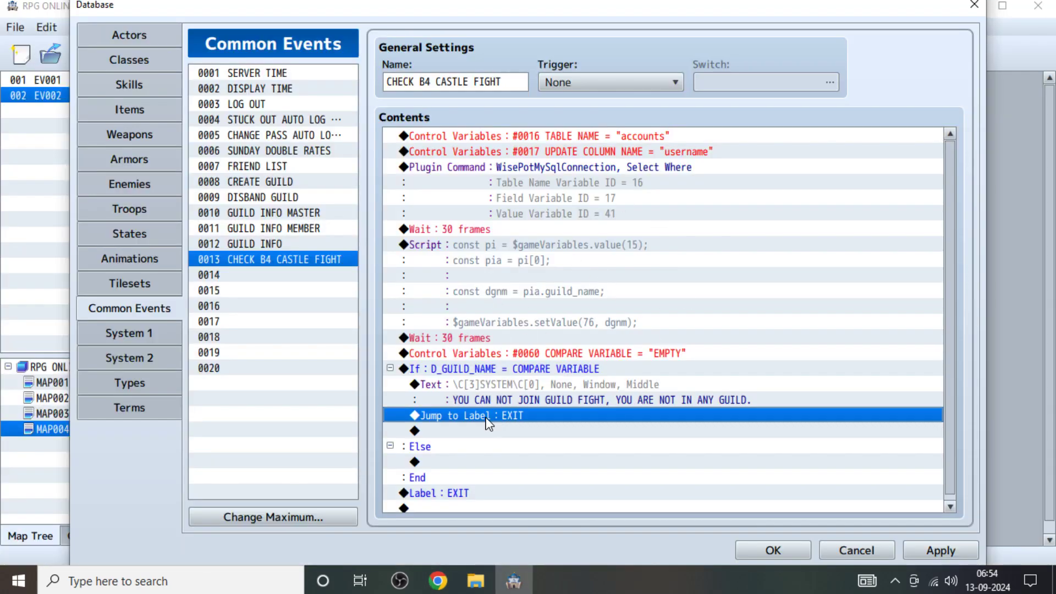
click(467, 504)
click(483, 462)
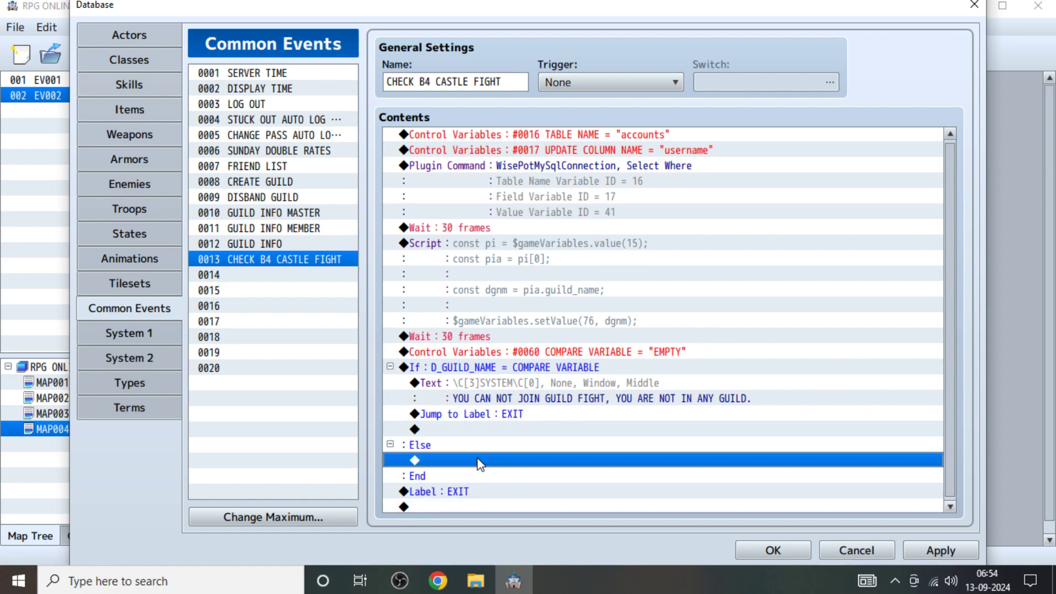
Copy the TABLE NAME and UPDATE COLUMN NAME variable commands from the start of the event into the Else branch.
key(alt+Tab)
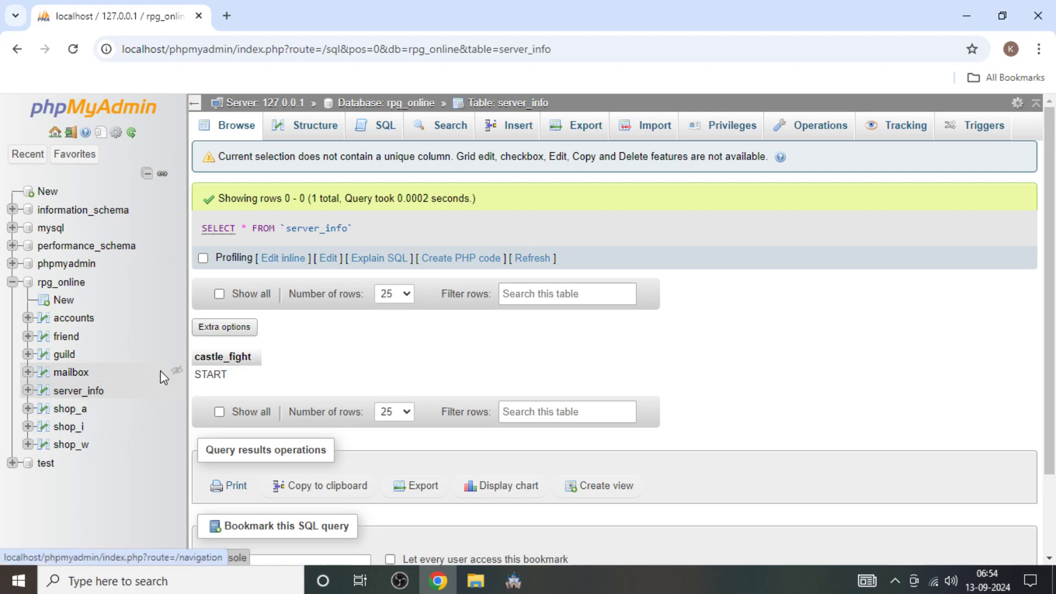
key(alt+Tab)
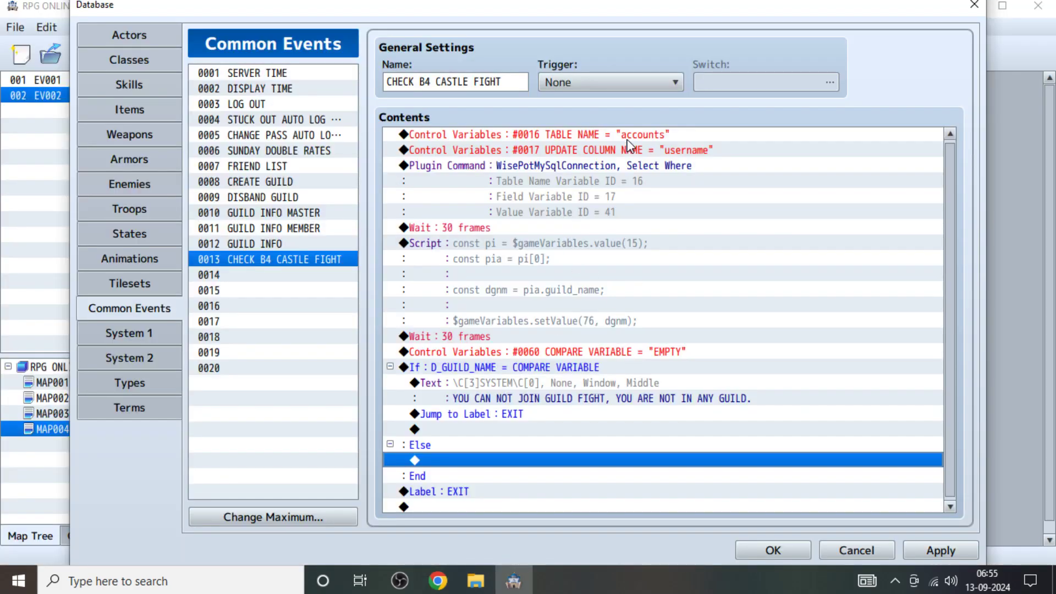
click(599, 138)
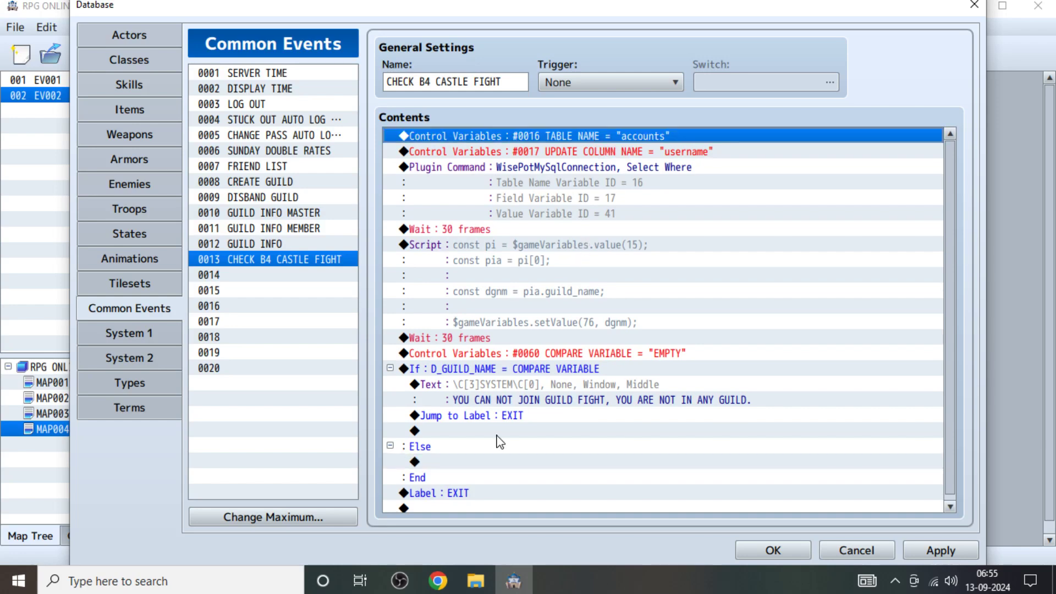
click(474, 462)
key(ctrl+v)
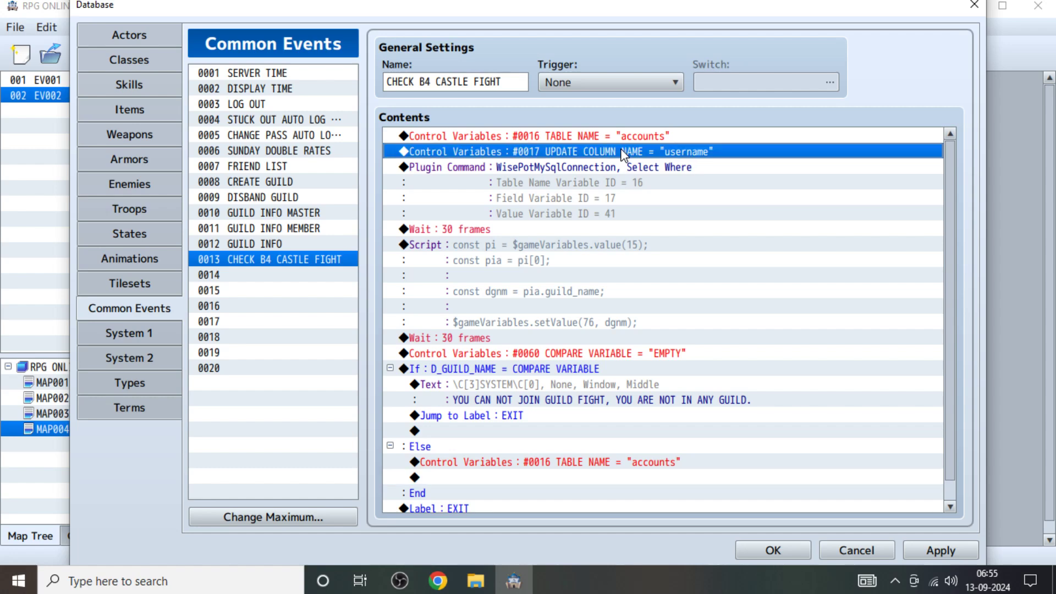
click(623, 155)
click(516, 465)
click(583, 172)
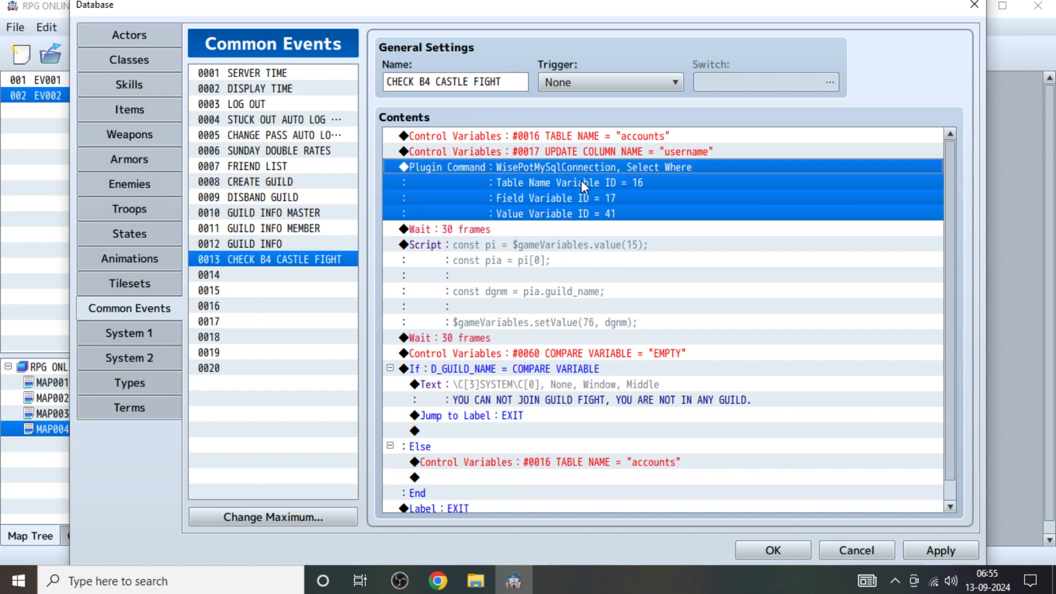
click(596, 150)
click(509, 478)
key(ctrl+v)
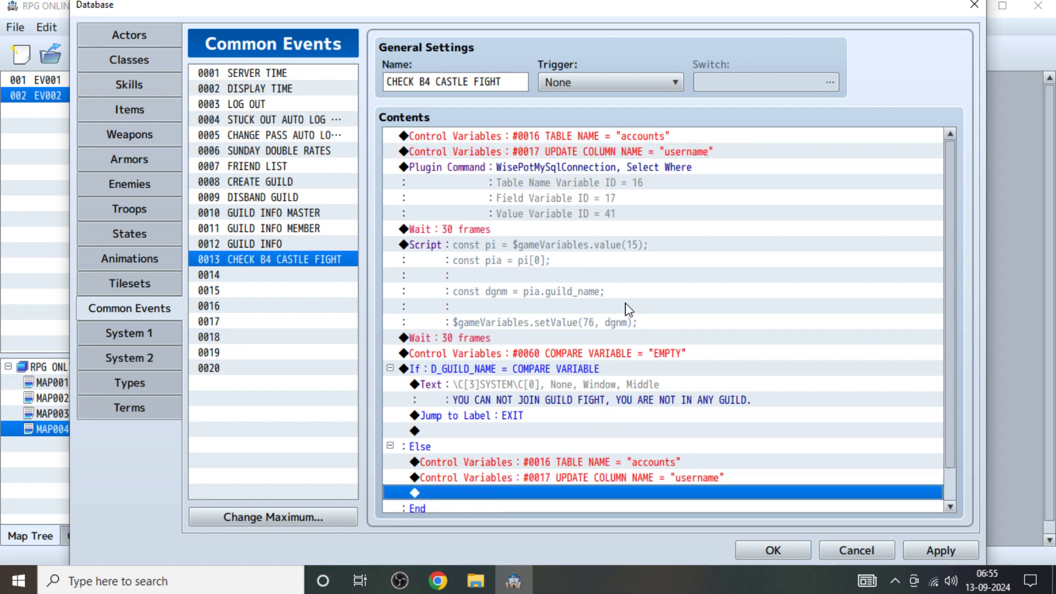
Copy the Select Where plugin command, the 30-frame wait and the guild_name script below the variable commands in the Else branch.
click(583, 168)
shift+click(470, 236)
shift+click(469, 257)
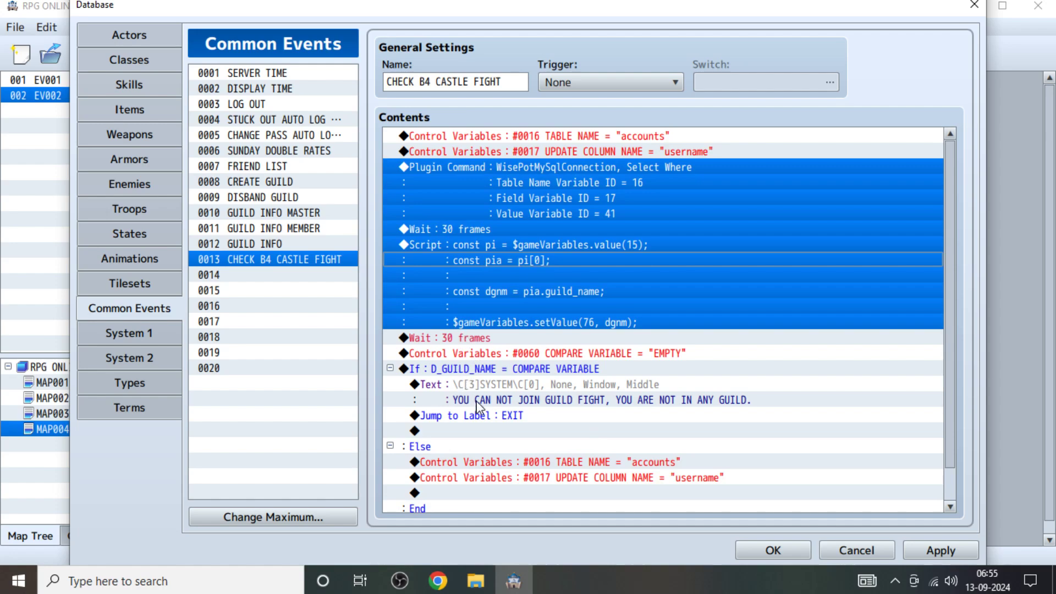
key(ctrl+c)
click(429, 494)
key(ctrl+v)
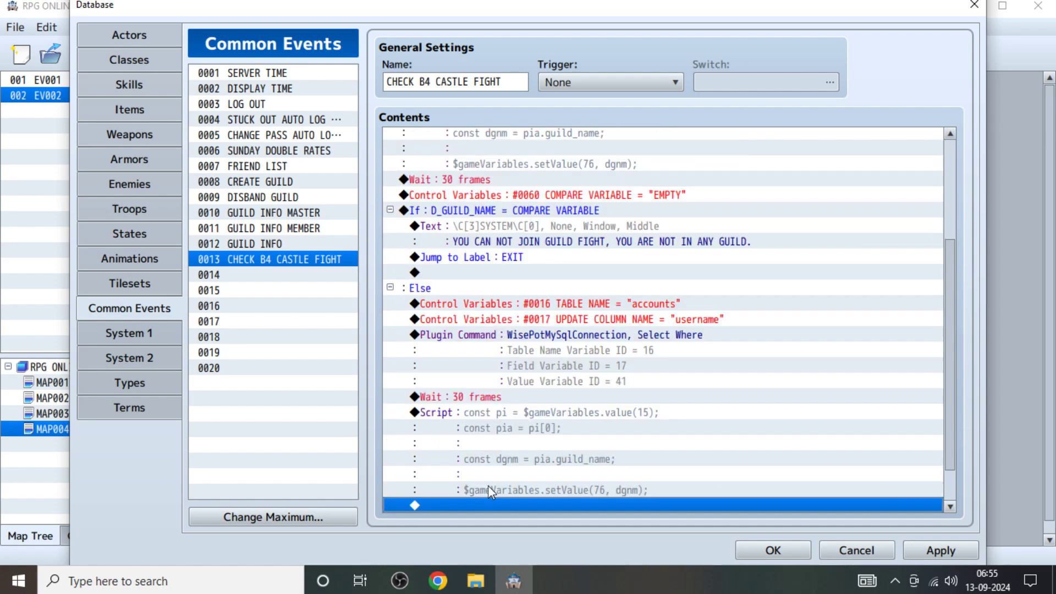
Check the table name in phpMyAdmin and set the TABLE NAME variable in the Else branch to "server_info".
click(590, 322)
click(438, 581)
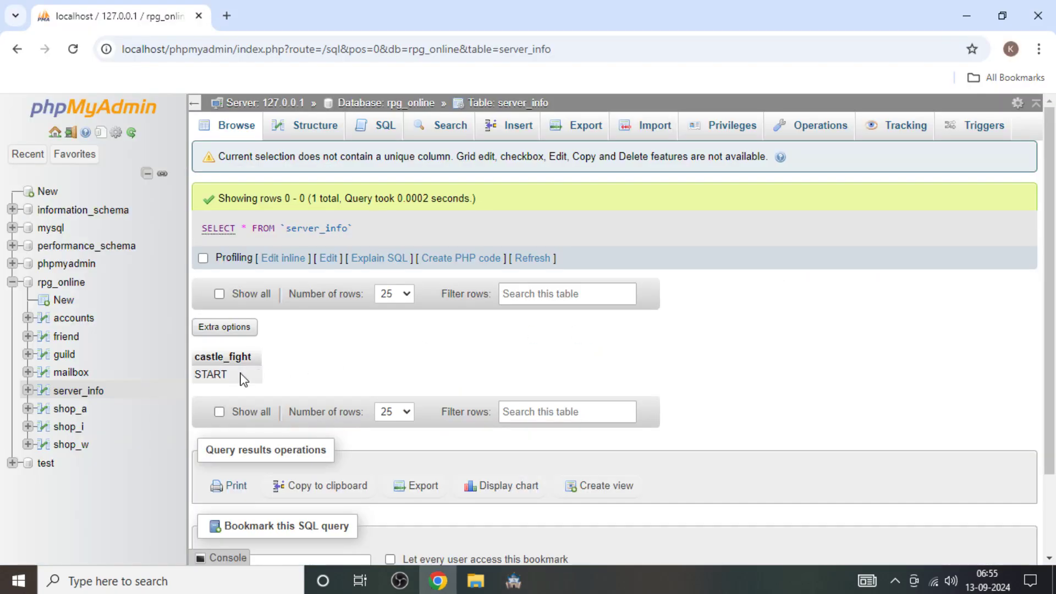
key(alt+Tab)
key(Up)
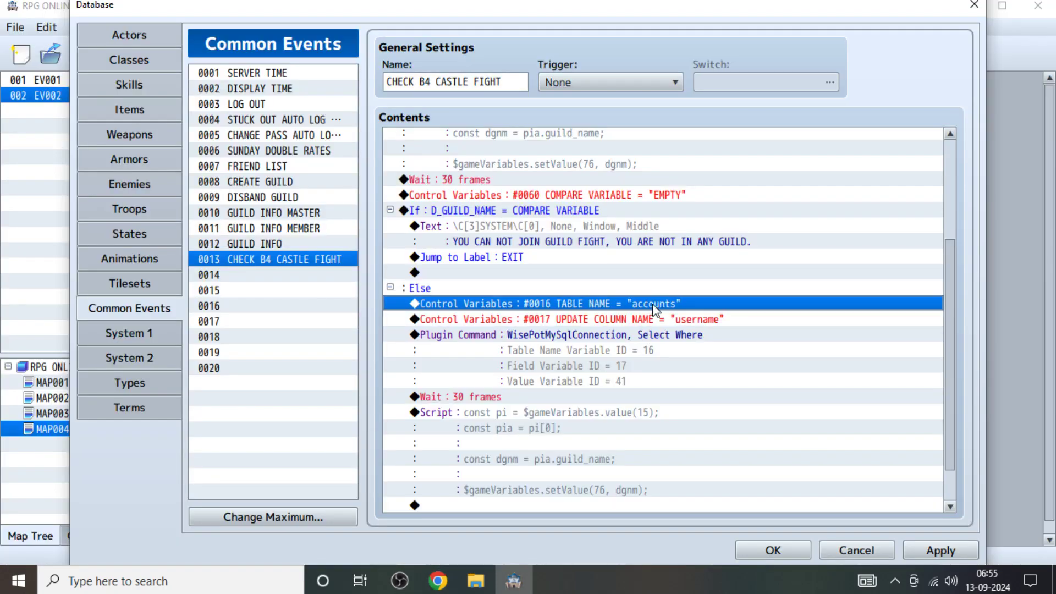
key(Return)
double_click(627, 427)
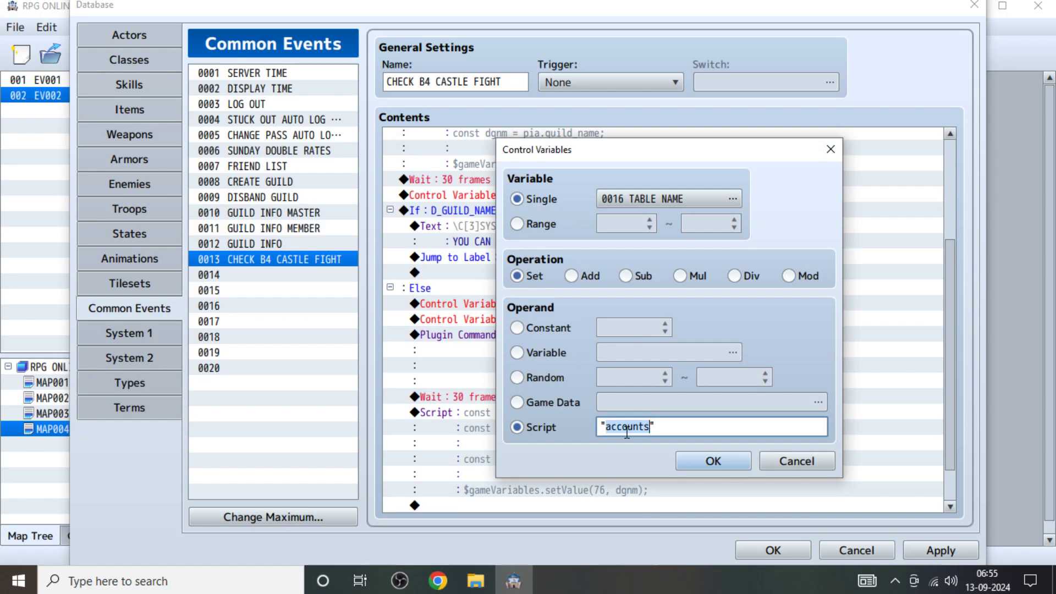
text(S_info)
key(Return)
Check the column name in phpMyAdmin and set the UPDATE COLUMN NAME variable in the Else branch to "castle_fight".
key(alt+Tab)
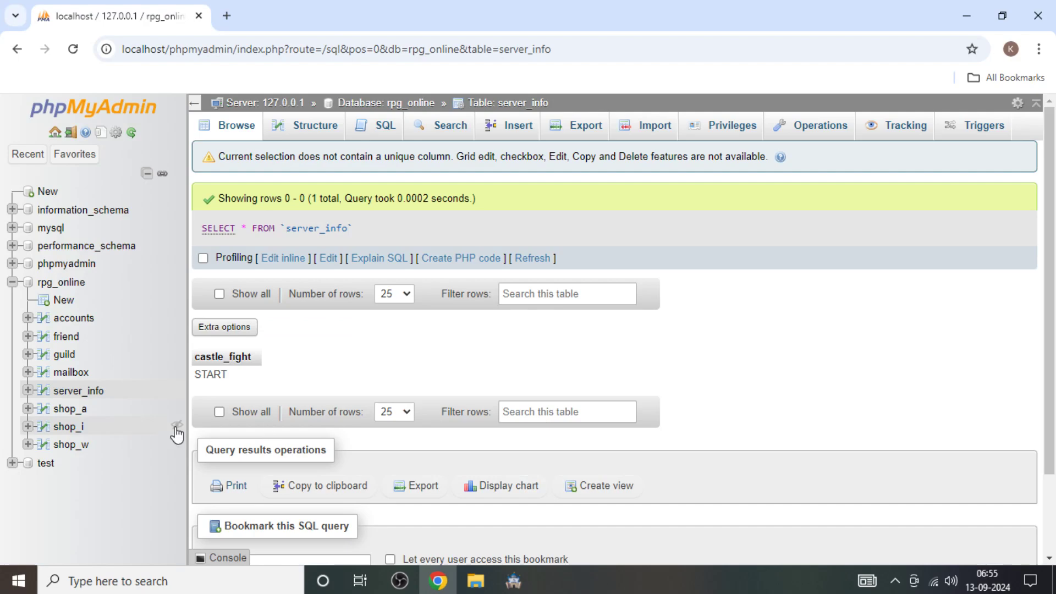
key(alt+Tab)
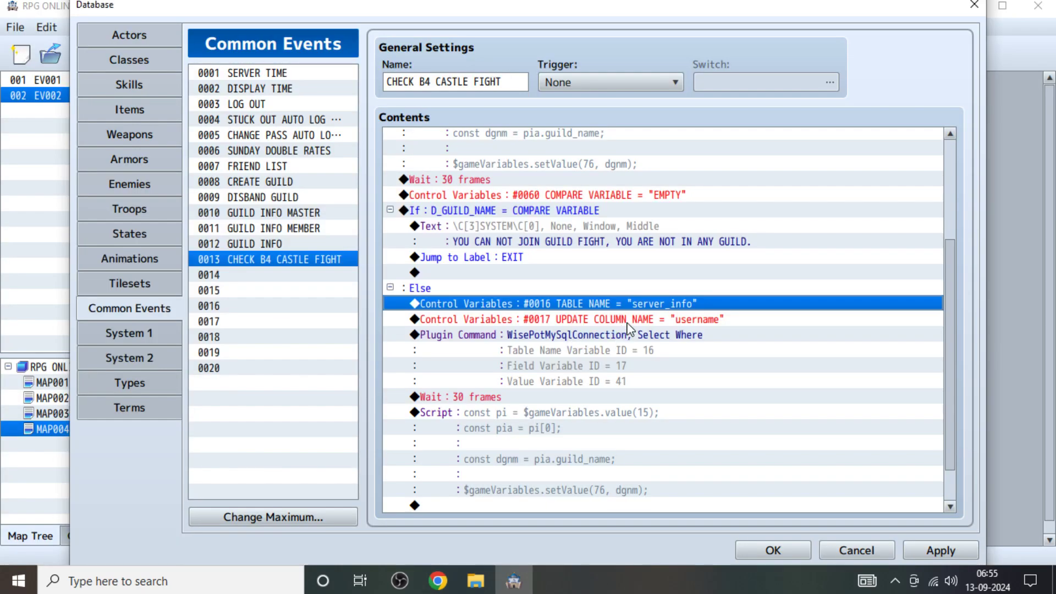
right_click(627, 323)
click(649, 352)
double_click(634, 422)
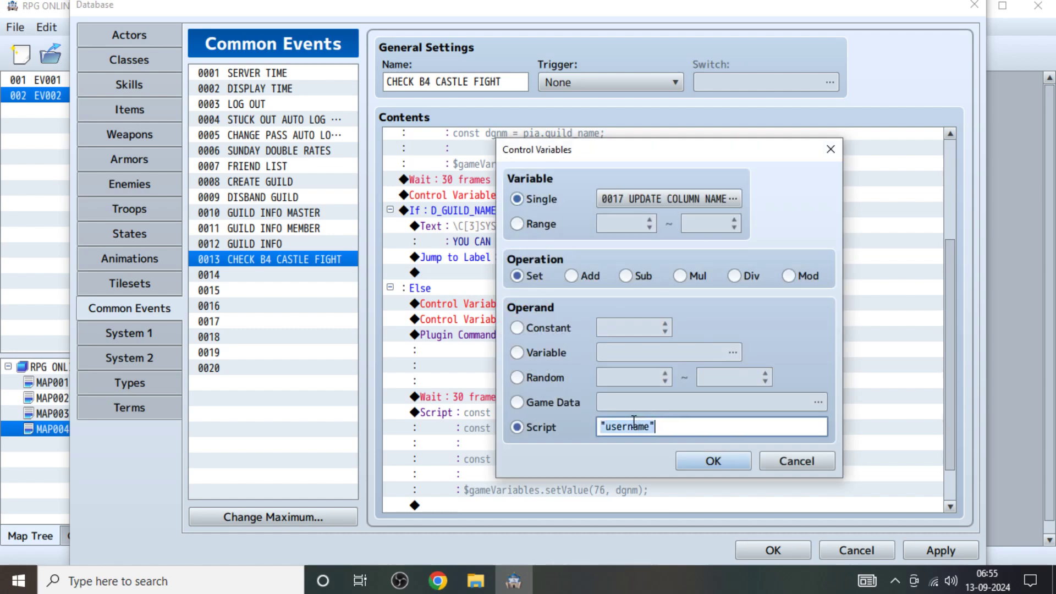
key(End)
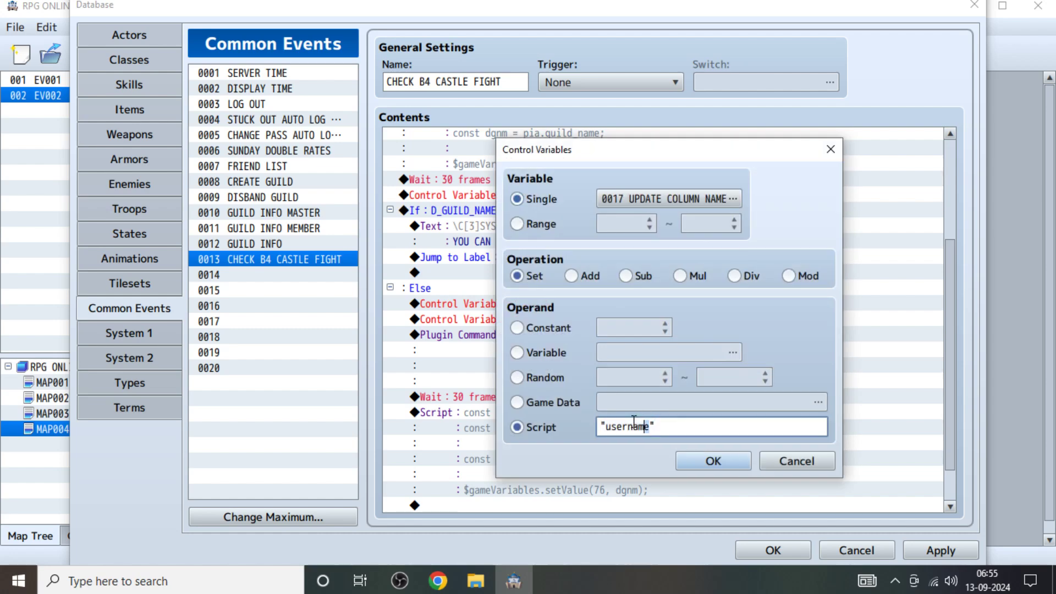
key(shift+Home)
text(castle_fight)
key(Return)
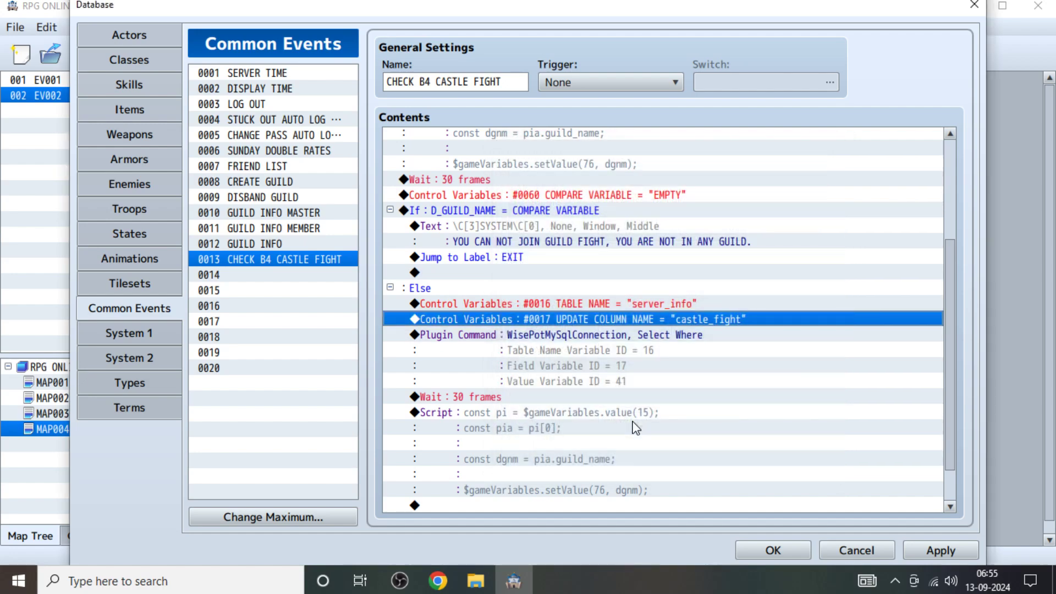
Examine the arguments of the Else branch's Select Where plugin command, including its Value Variable ID.
key(alt+Tab)
key(alt+Tab)
click(668, 335)
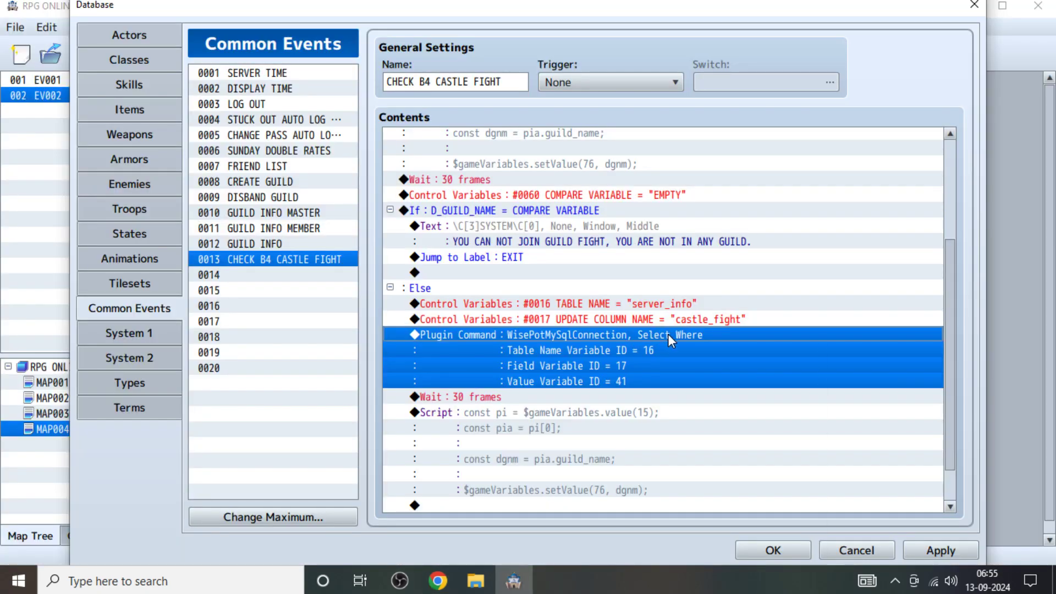
right_click(668, 335)
click(724, 365)
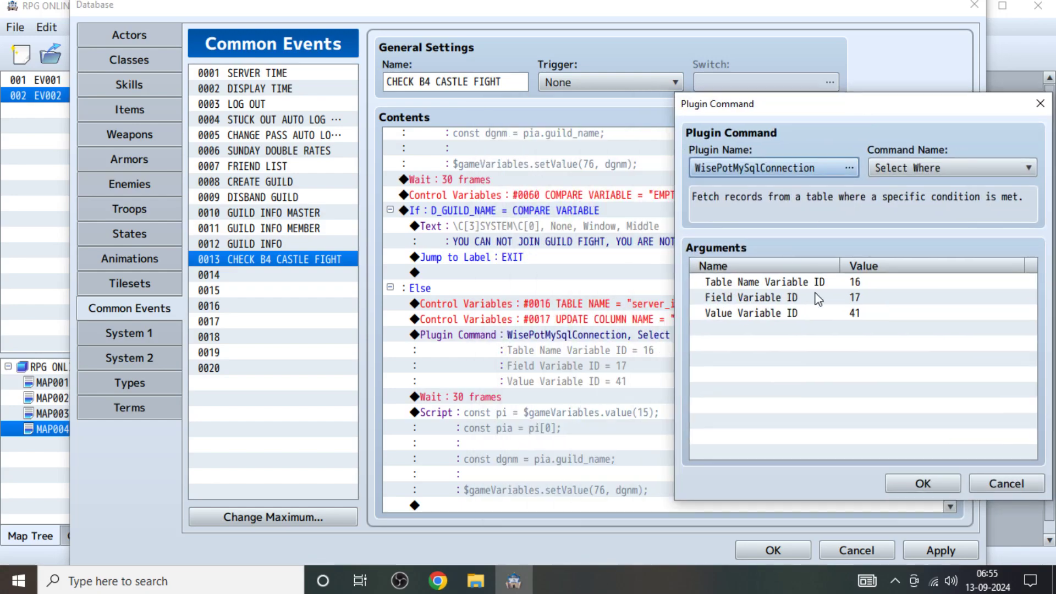
click(920, 483)
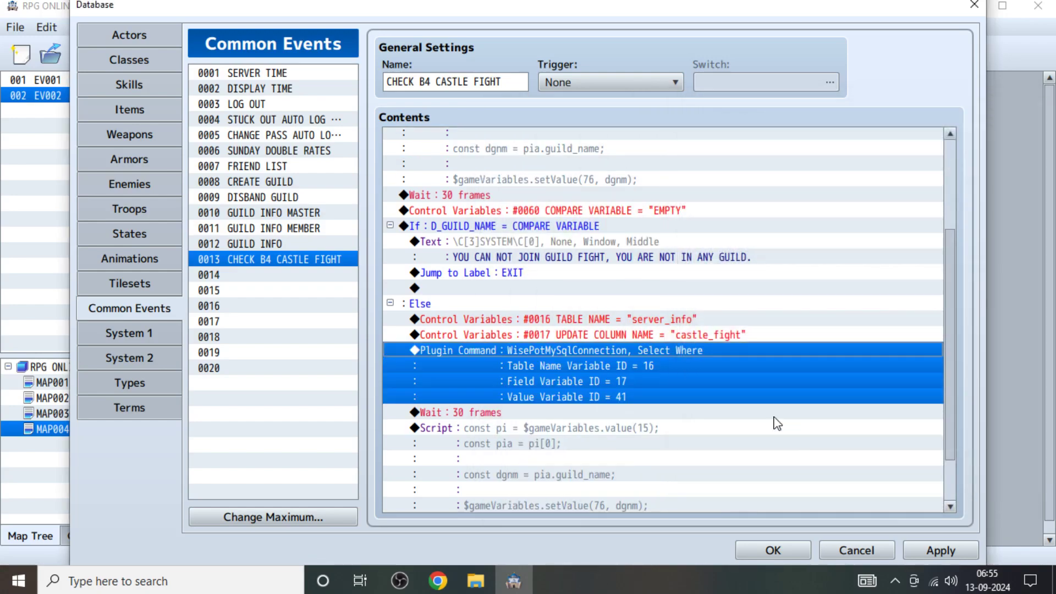
right_click(629, 354)
click(658, 379)
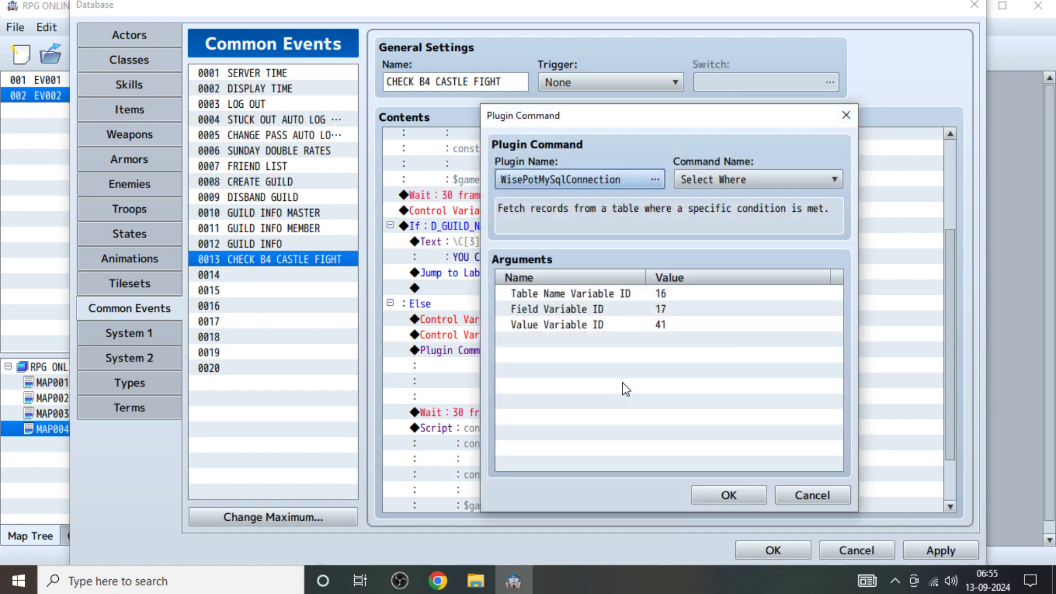
double_click(669, 324)
click(718, 380)
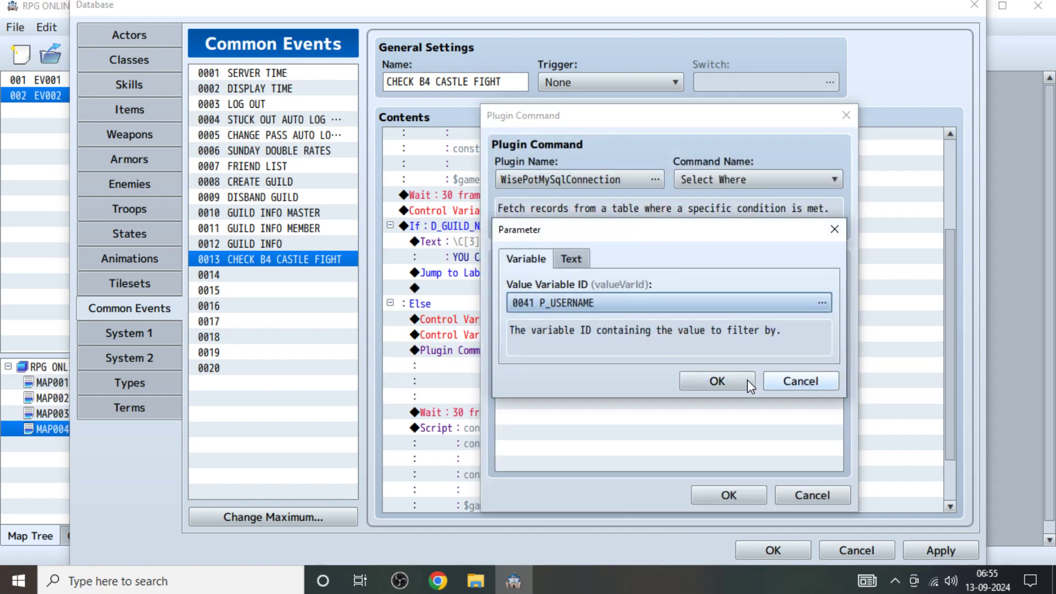
click(729, 495)
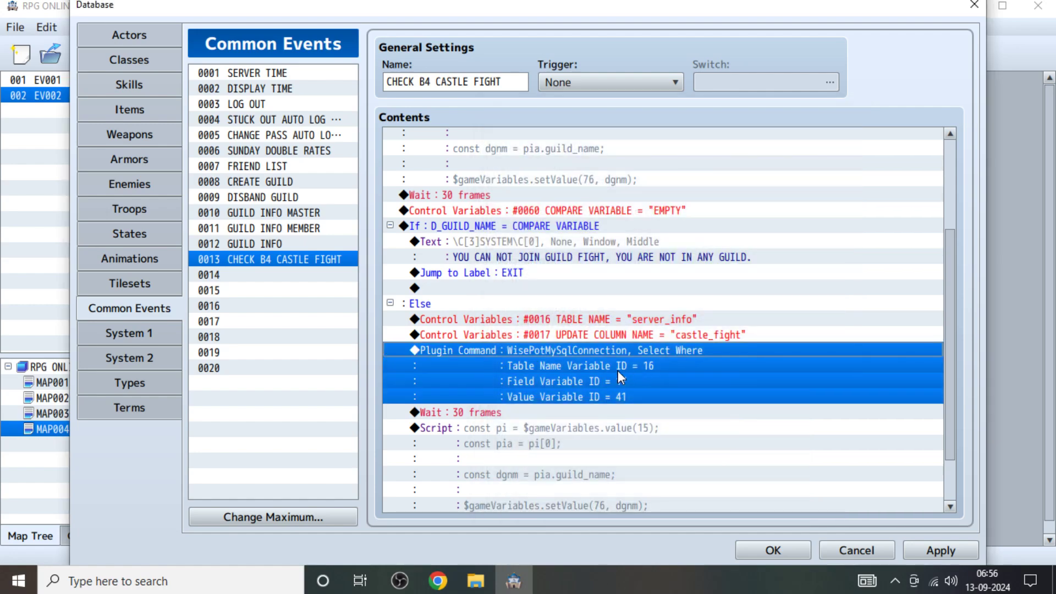
Switch to phpMyAdmin and add a TEXT column named s_info after castle_fight in the server_info table.
key(alt+Tab)
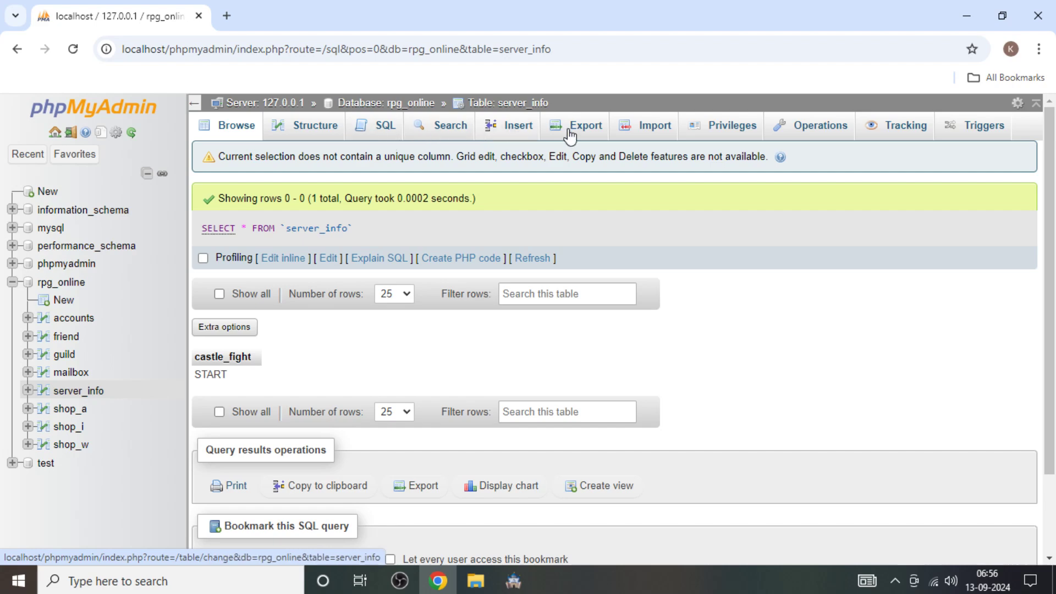
click(80, 390)
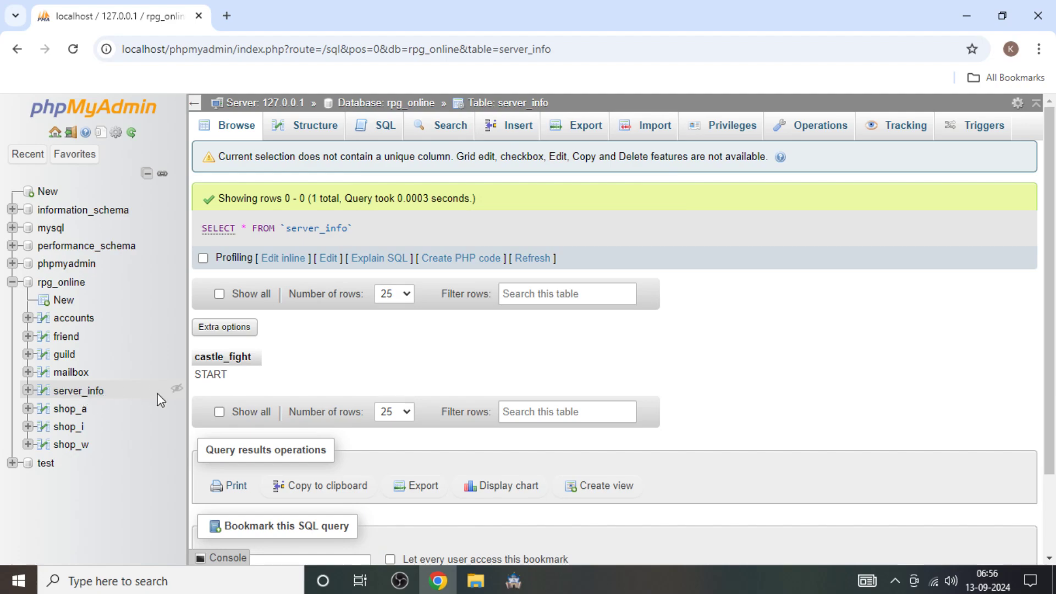
click(91, 392)
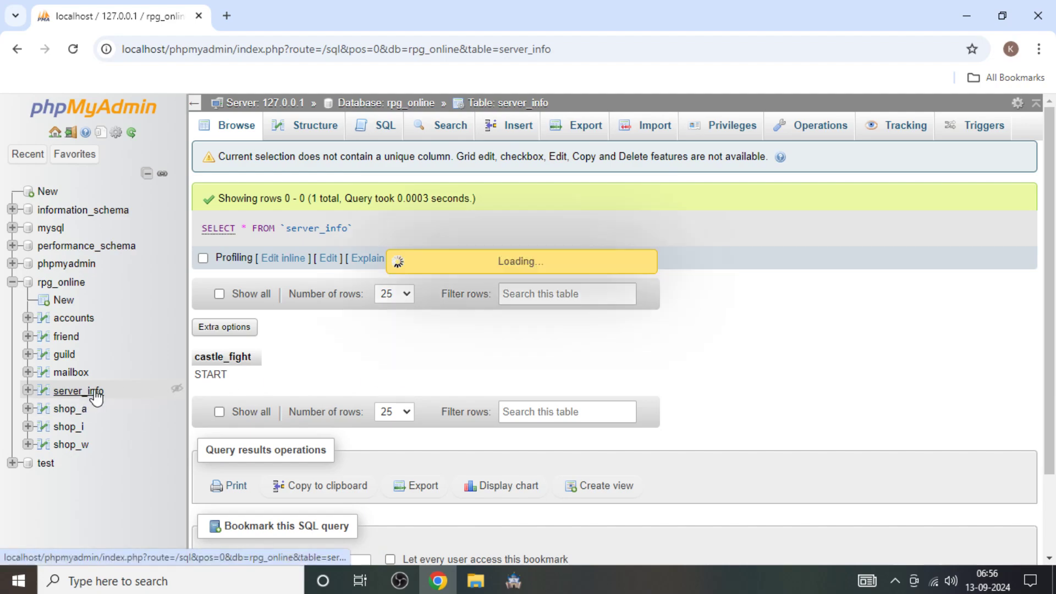
click(306, 132)
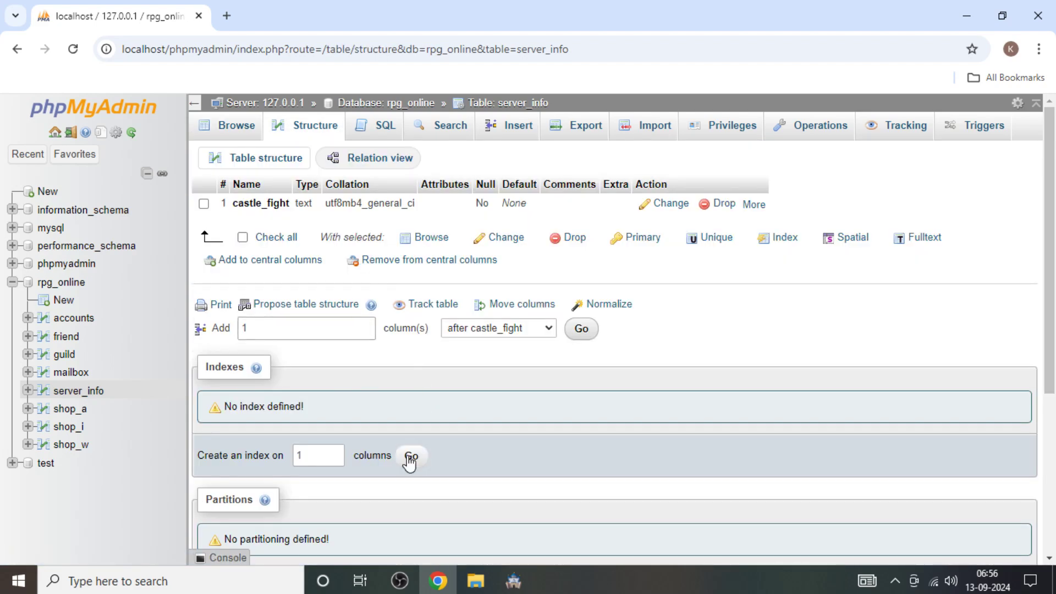
click(582, 330)
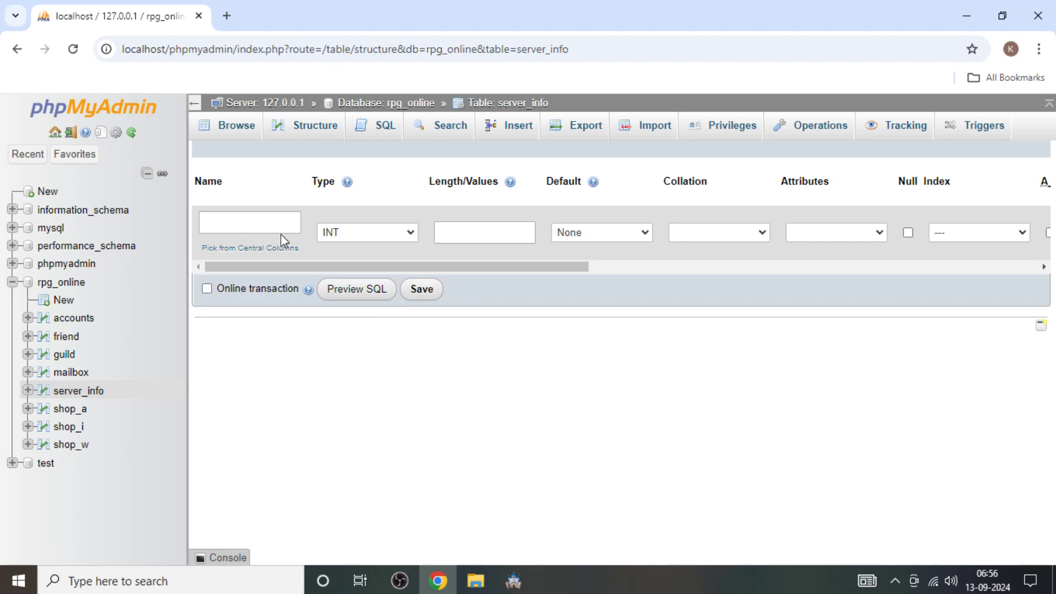
click(245, 220)
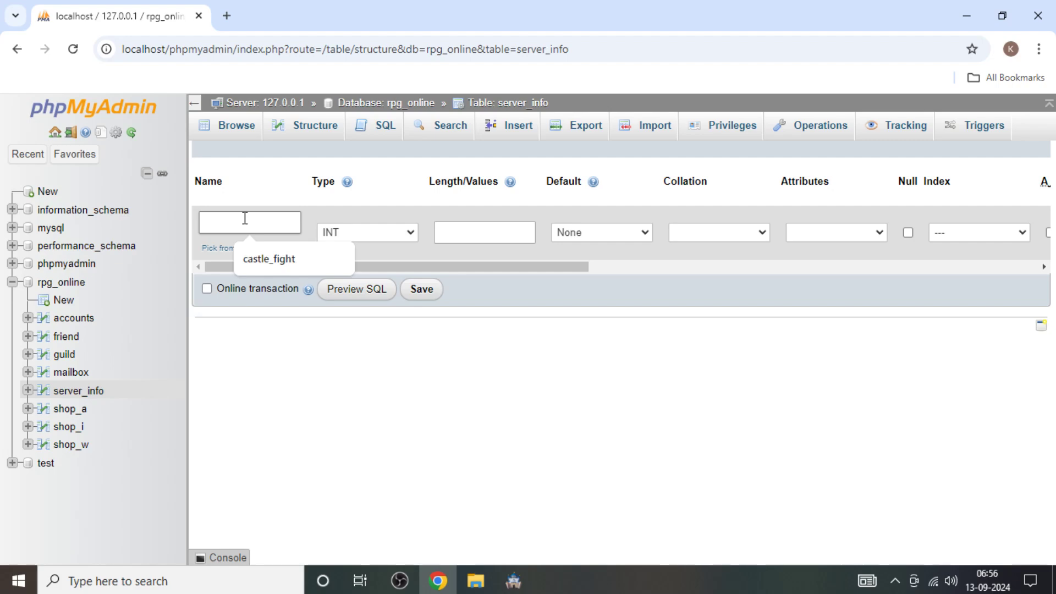
text(s)
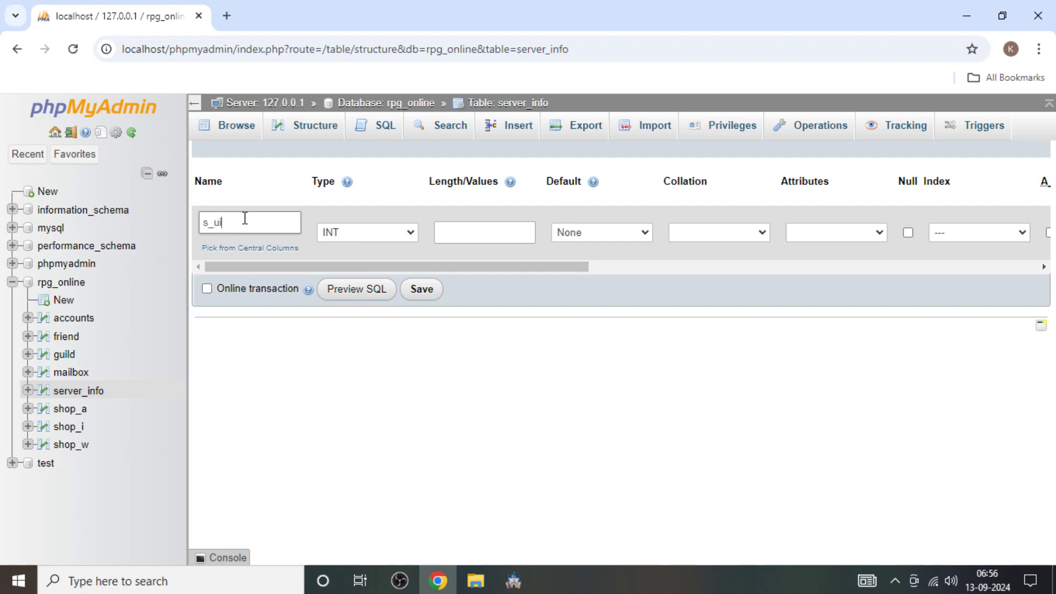
text(_info)
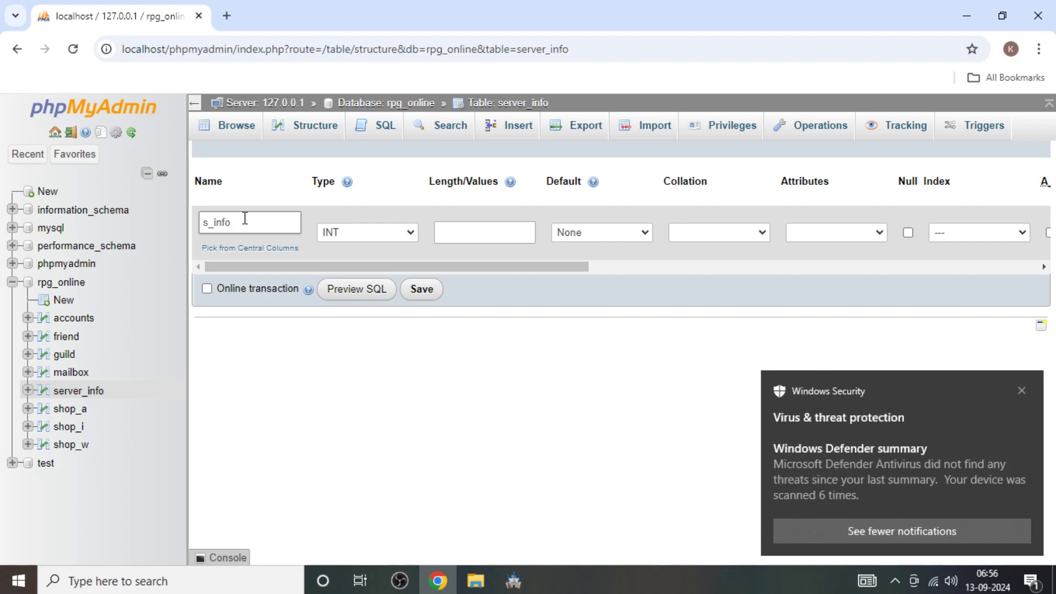
click(1023, 389)
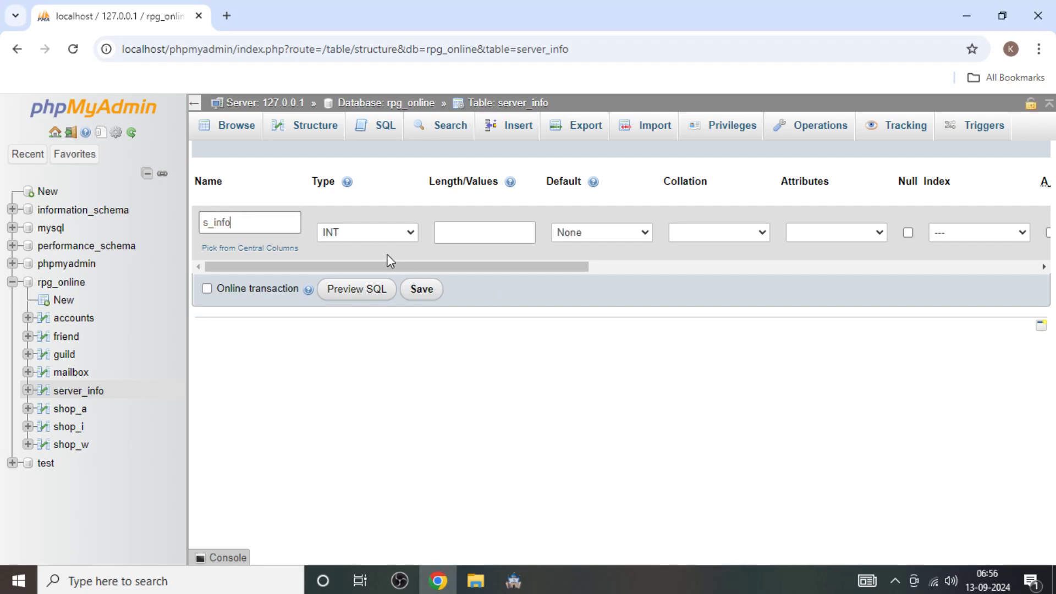
click(385, 238)
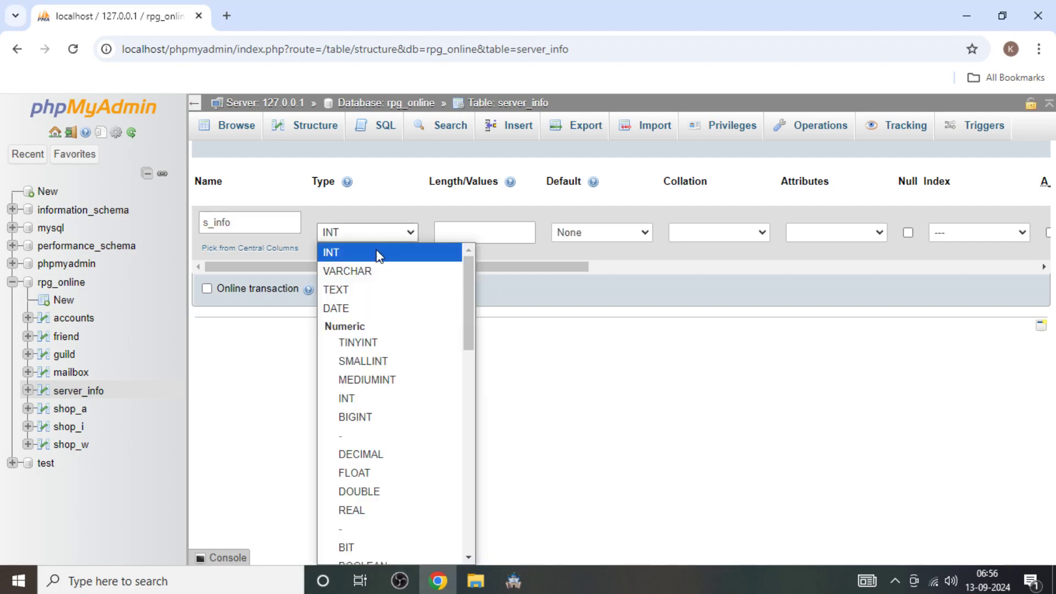
click(355, 290)
click(434, 295)
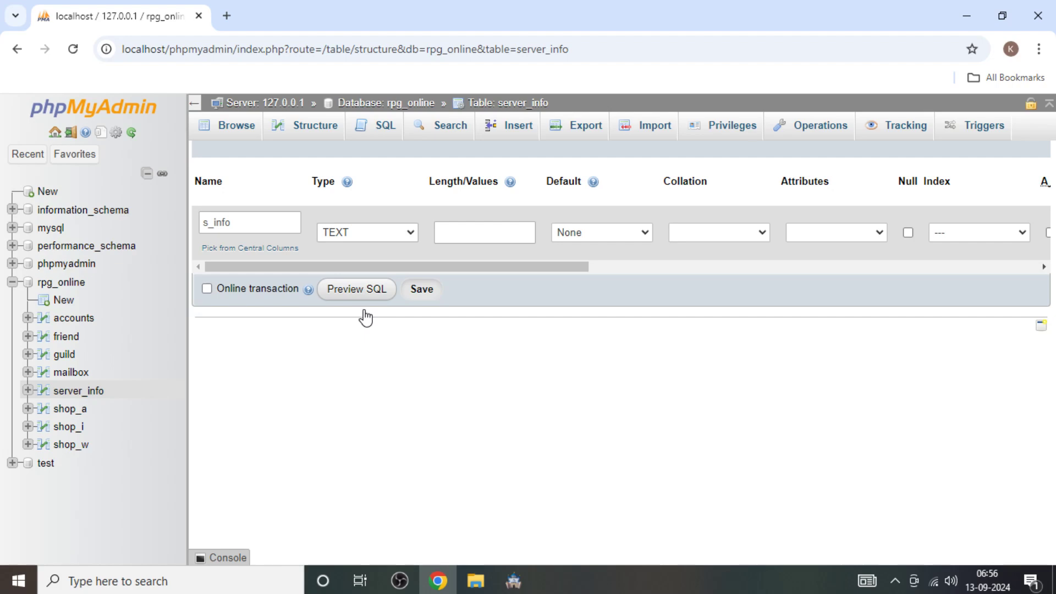
click(421, 292)
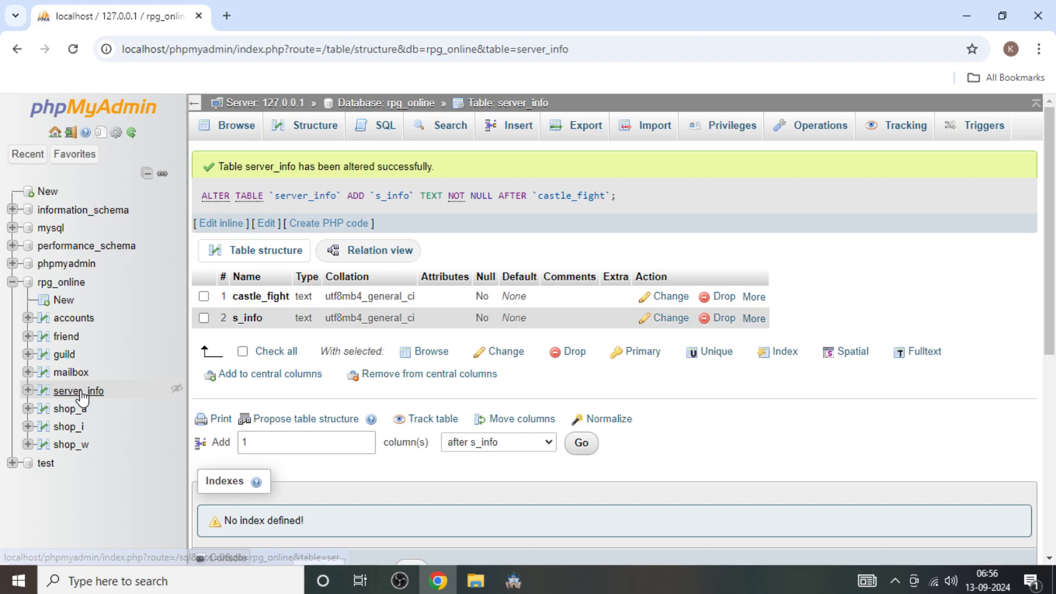
Drop the s_info column from the server_info table.
click(204, 318)
click(709, 319)
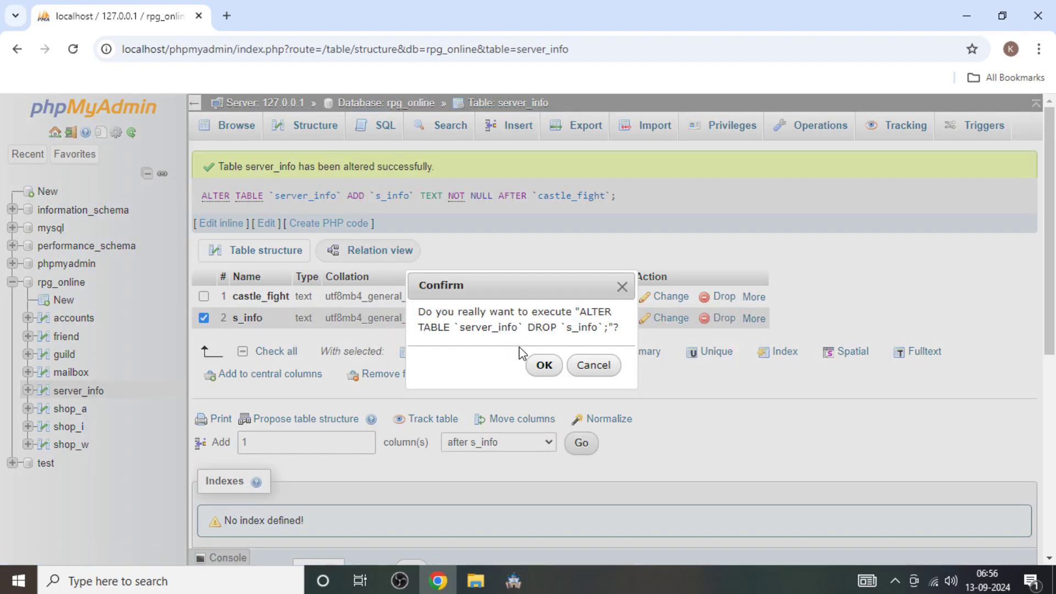
click(542, 364)
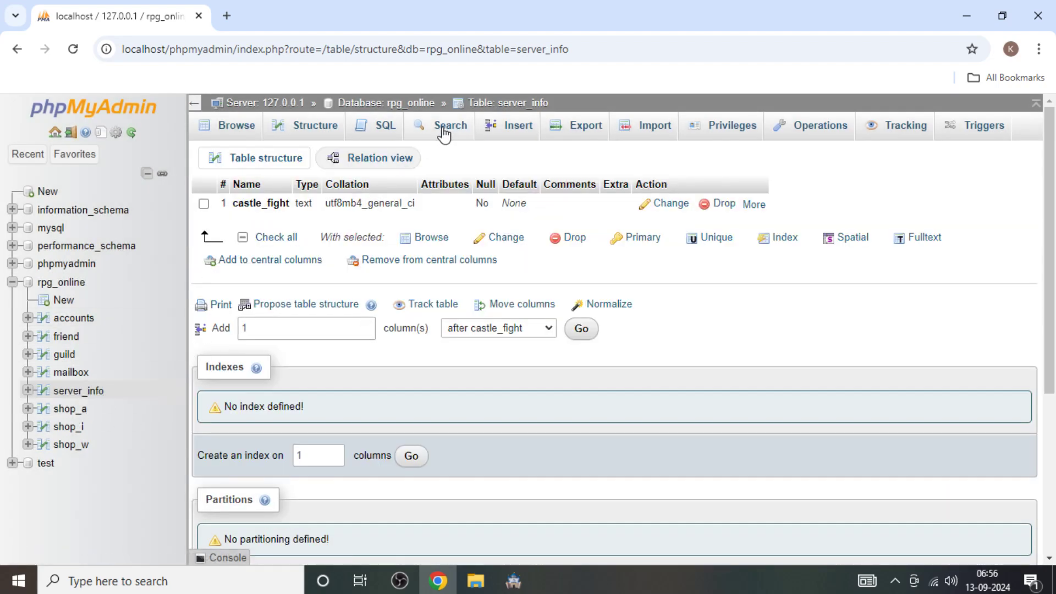
Start a new column after castle_fight in server_info, named s_info with type VARCHAR.
click(325, 134)
click(575, 332)
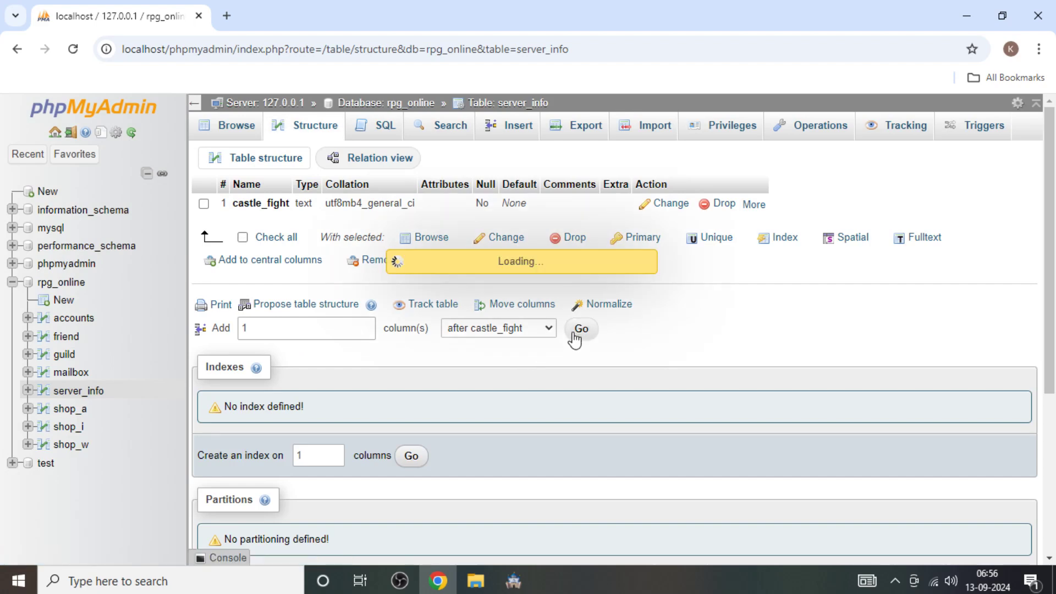
click(264, 226)
text(s)
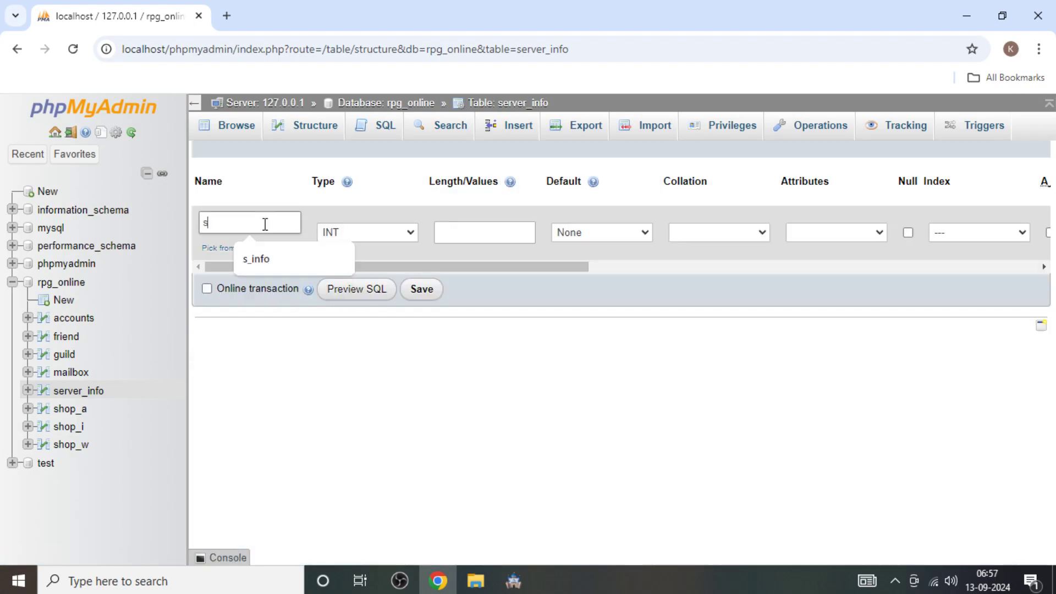
text(_info)
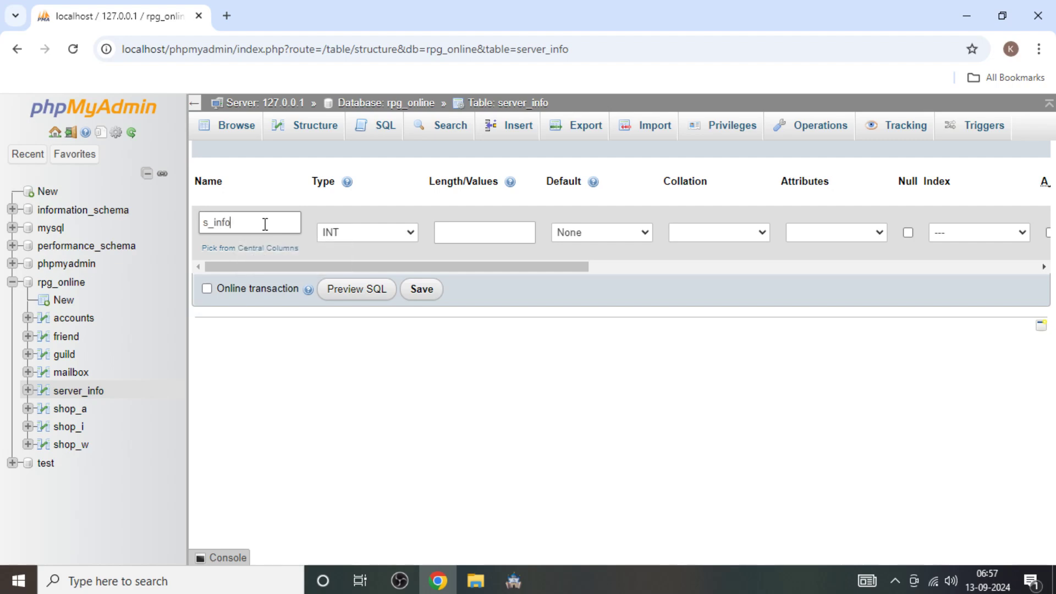
click(348, 233)
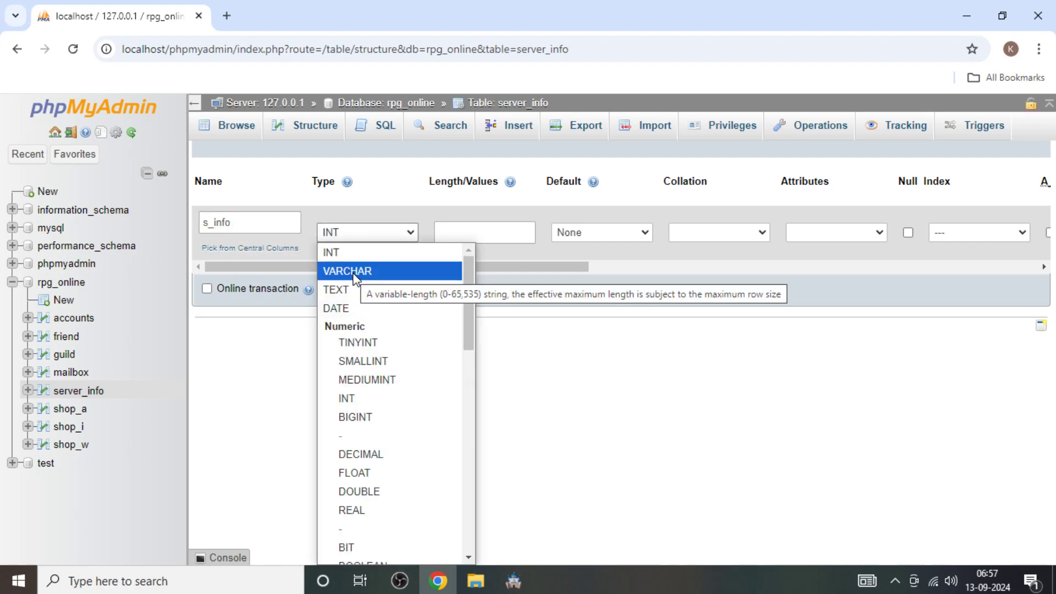
click(424, 273)
Give the new s_info column a UNIQUE index and a length of 16, and save it.
drag(559, 270, 634, 269)
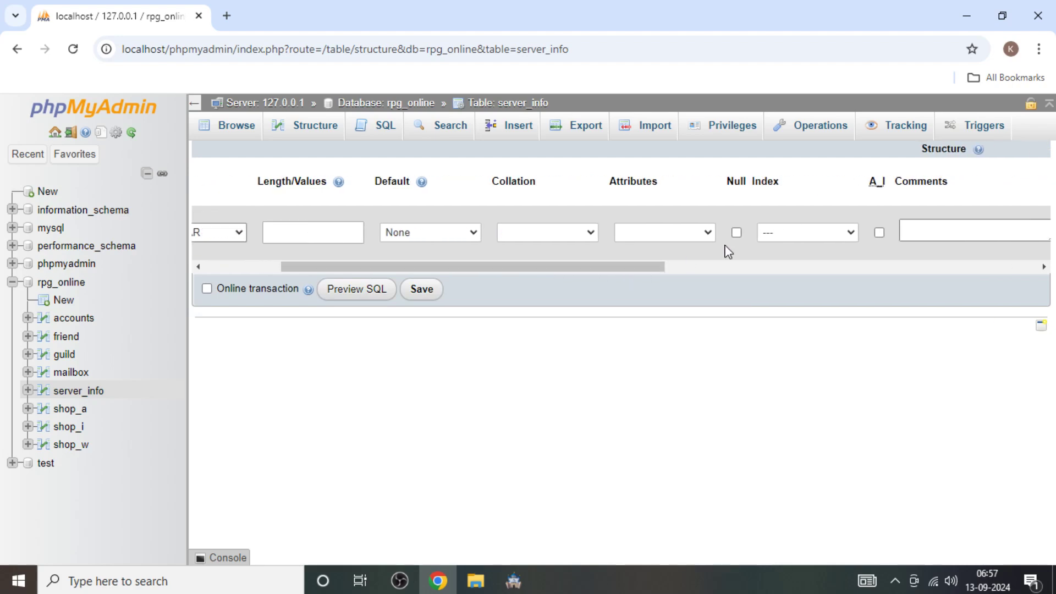
click(807, 232)
click(790, 291)
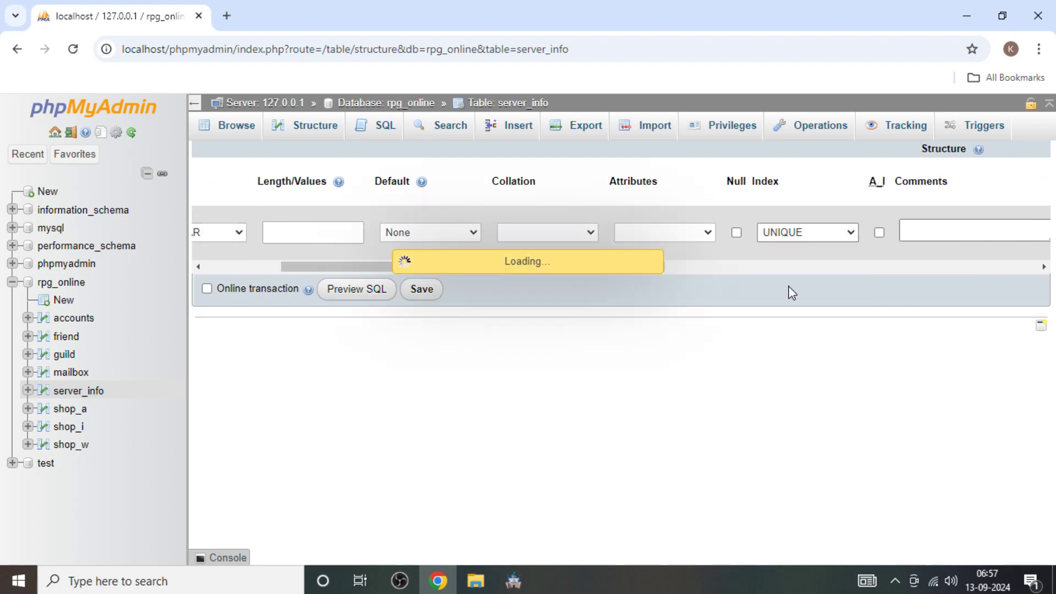
click(609, 468)
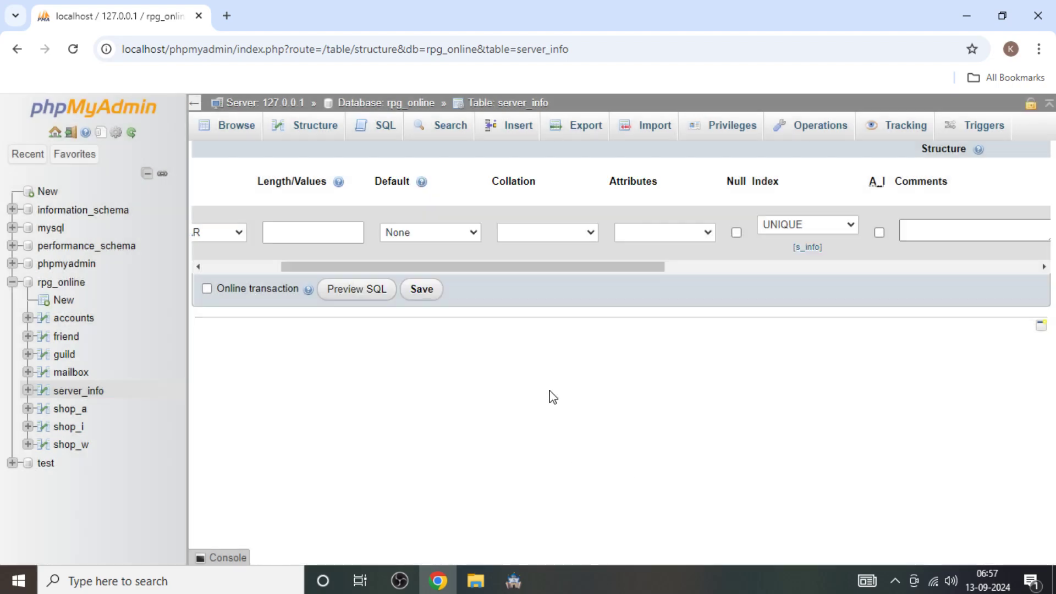
click(423, 290)
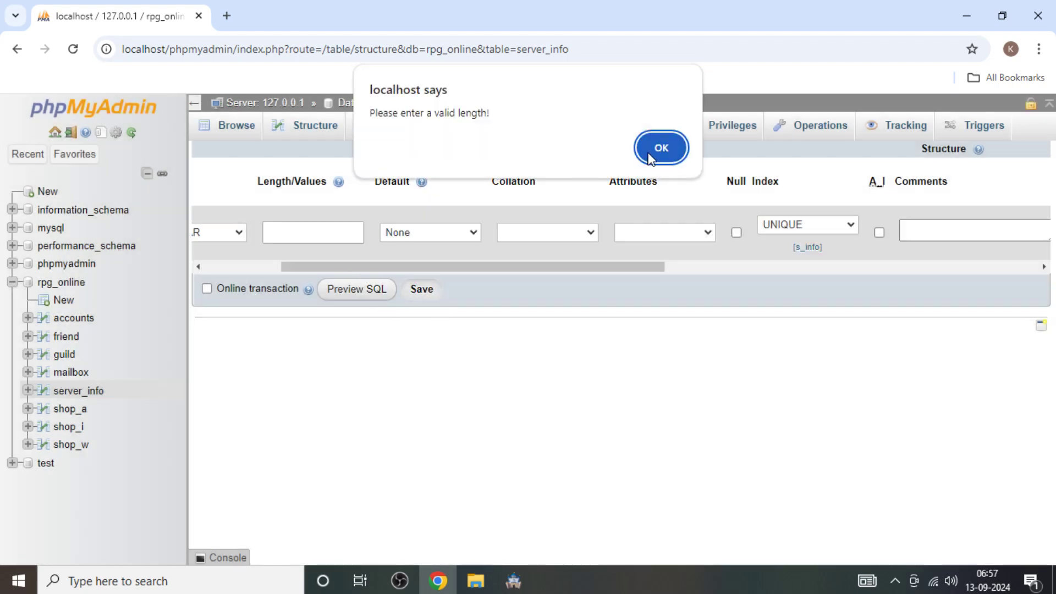
click(661, 148)
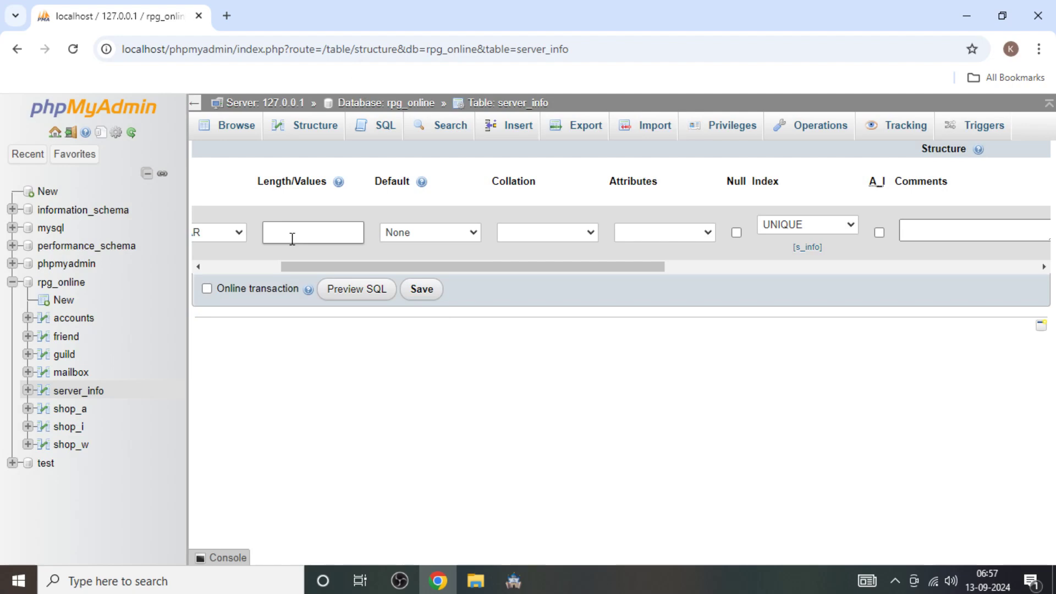
text(16)
click(422, 289)
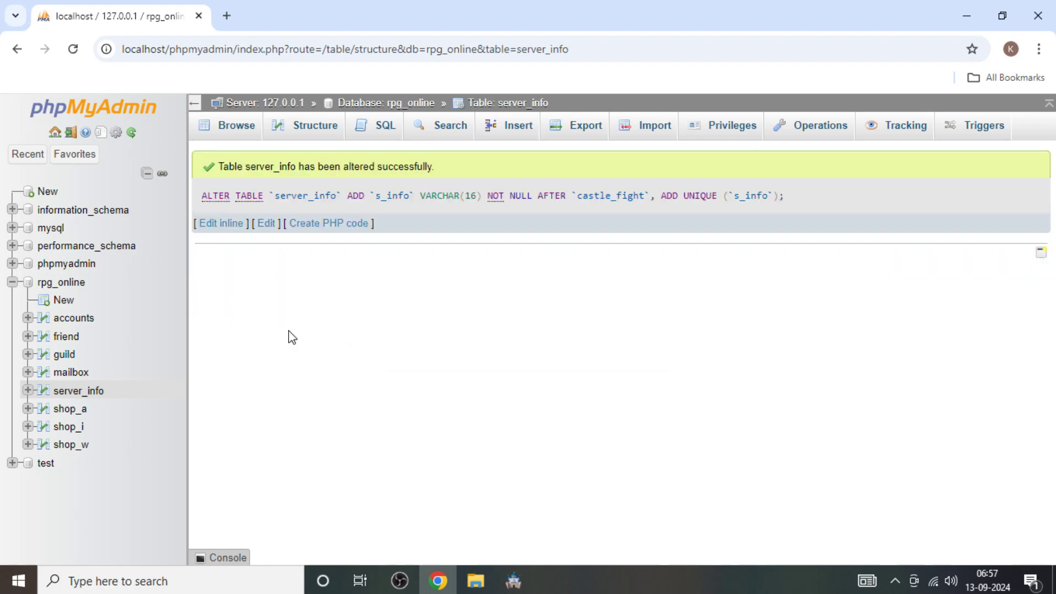
Check the server_info rows and structure, and move the s_info column ahead of castle_fight.
click(316, 131)
click(237, 128)
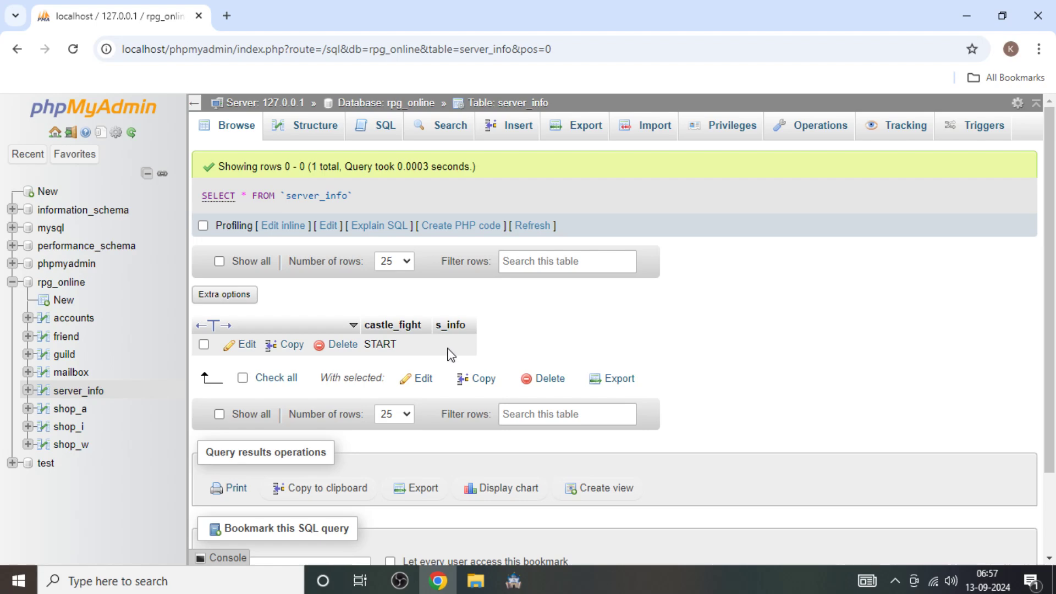
click(311, 127)
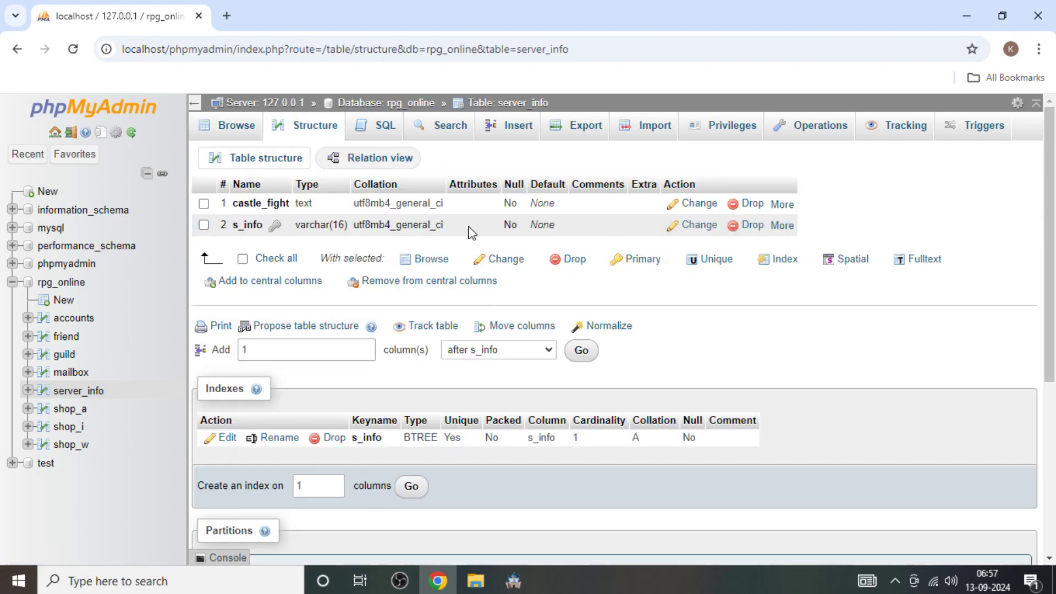
click(204, 225)
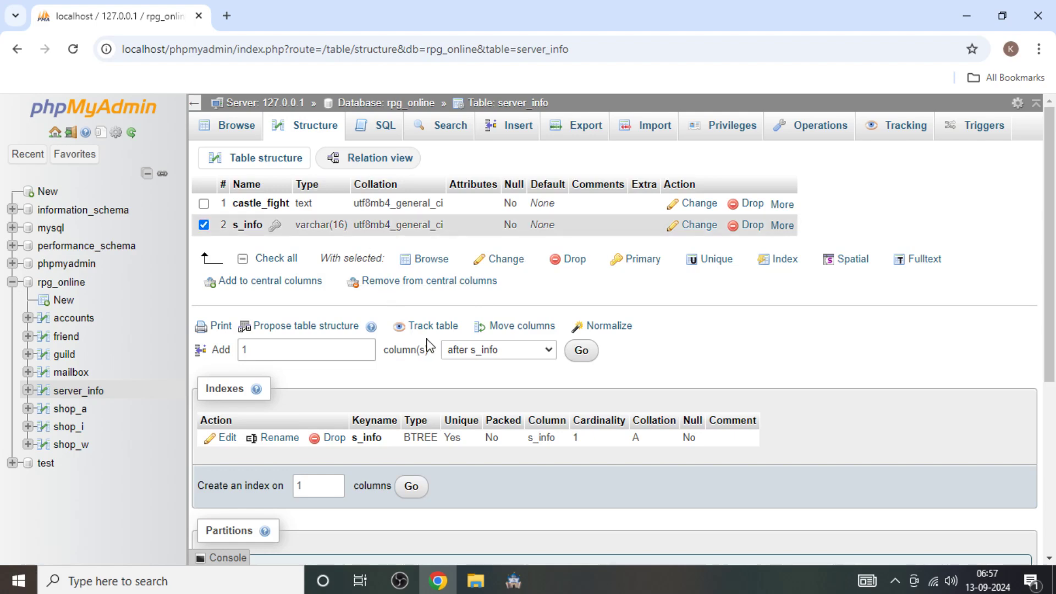
click(476, 351)
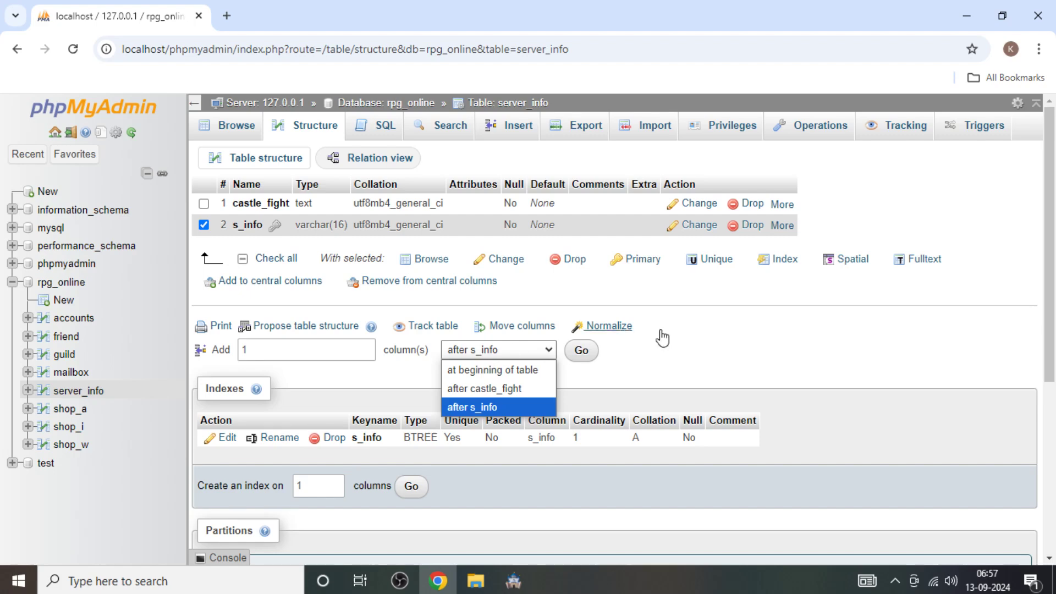
click(744, 327)
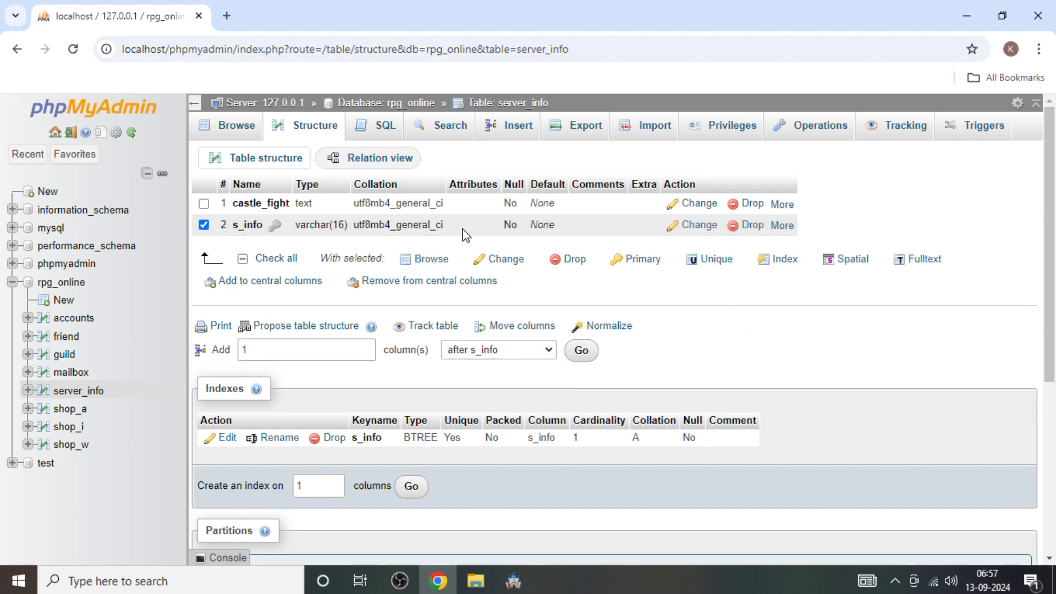
drag(464, 233, 249, 234)
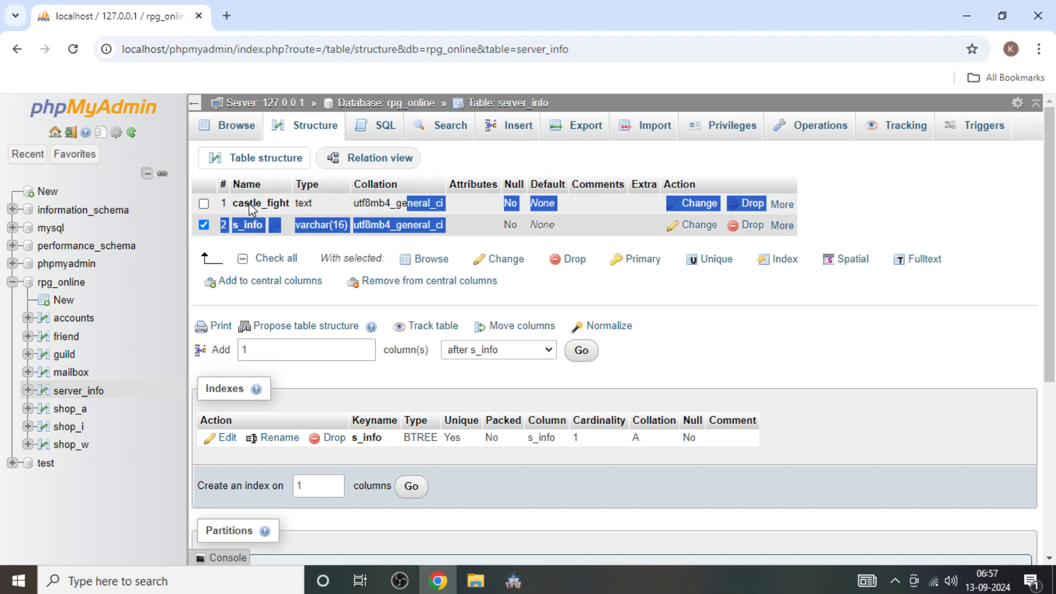
click(742, 316)
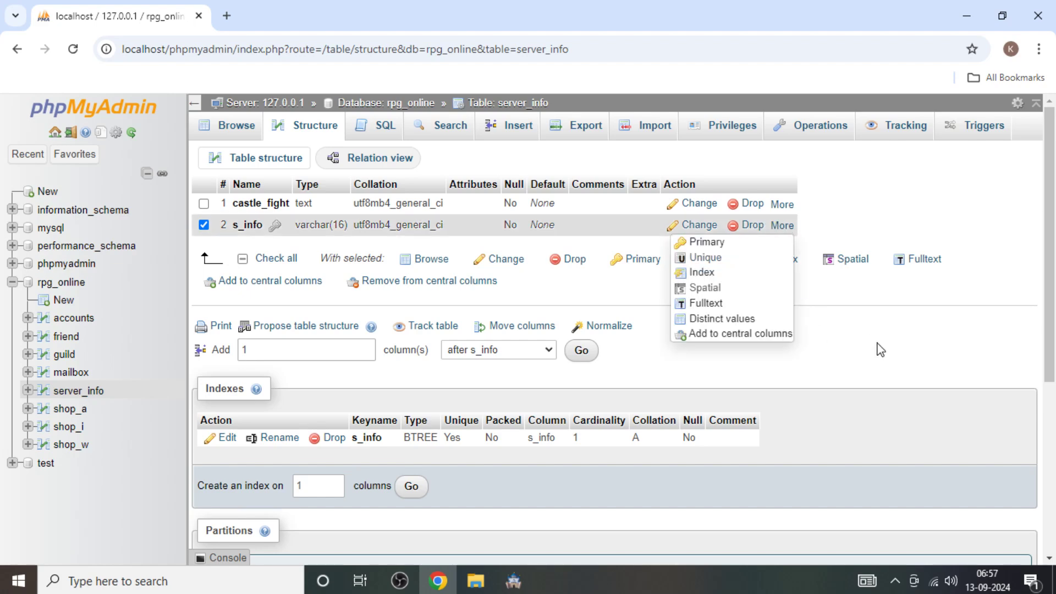
click(538, 358)
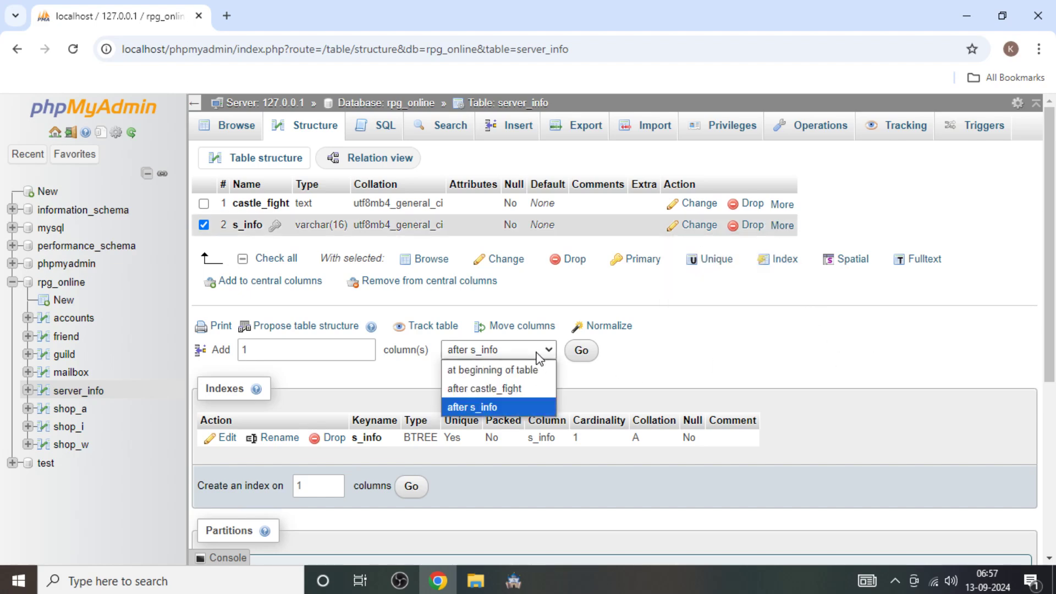
click(616, 352)
click(511, 327)
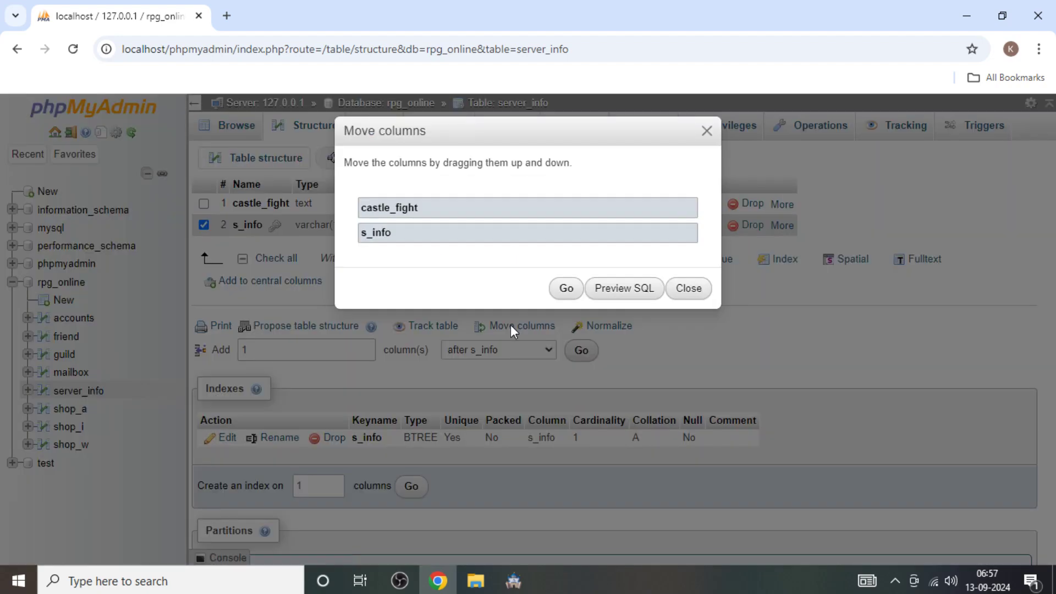
drag(434, 231, 424, 209)
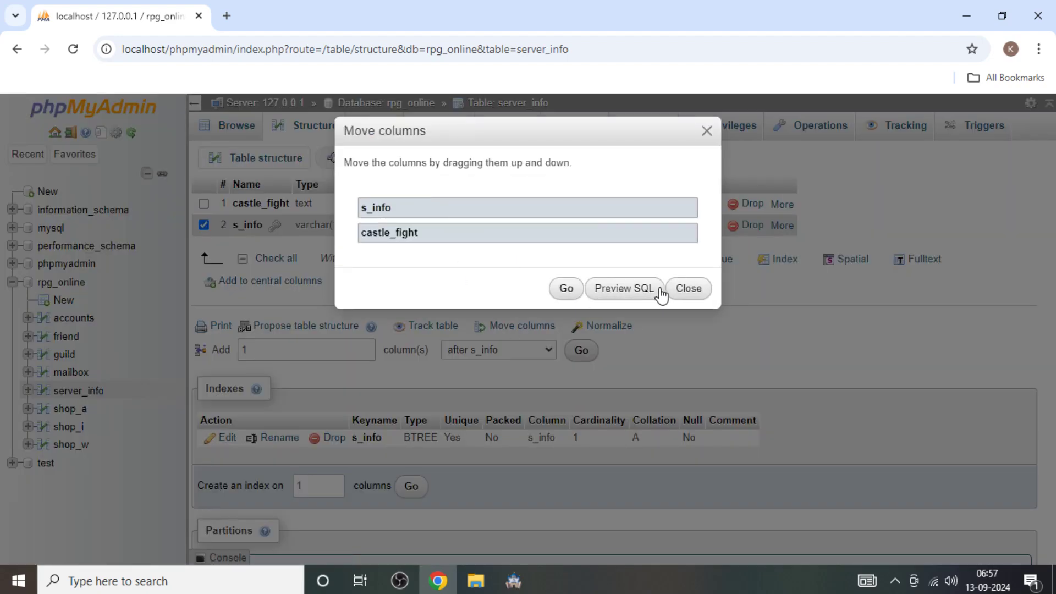
click(565, 288)
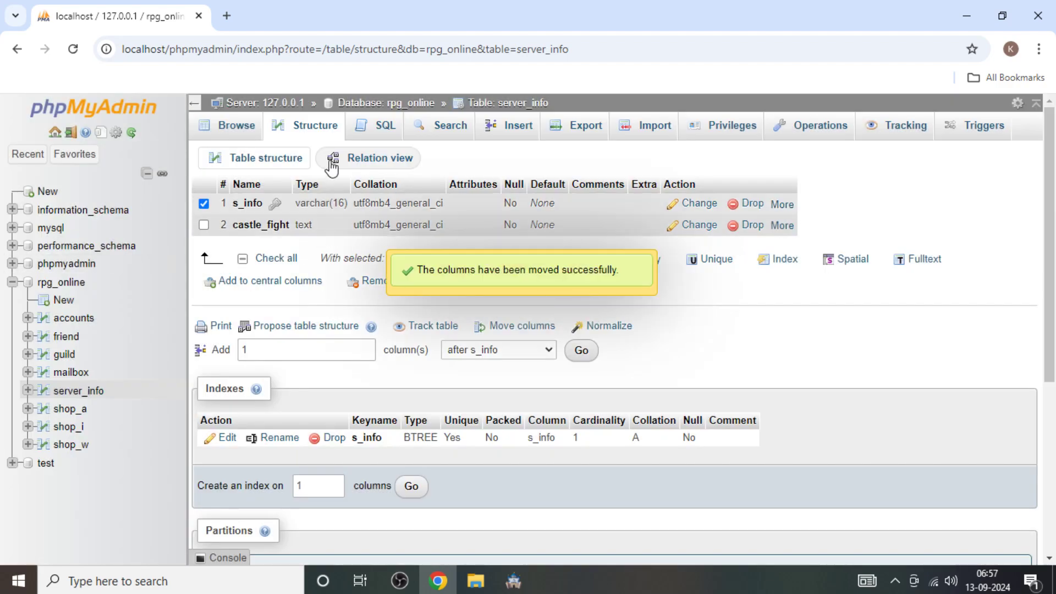
Browse the server_info rows and set the s_info value of the existing row to "server".
click(236, 134)
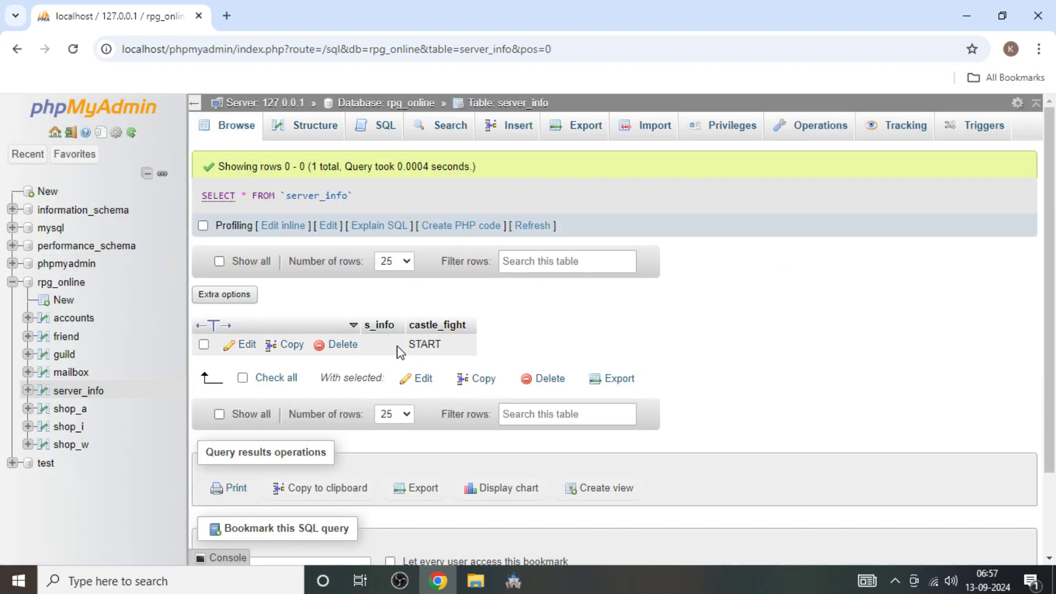
double_click(382, 347)
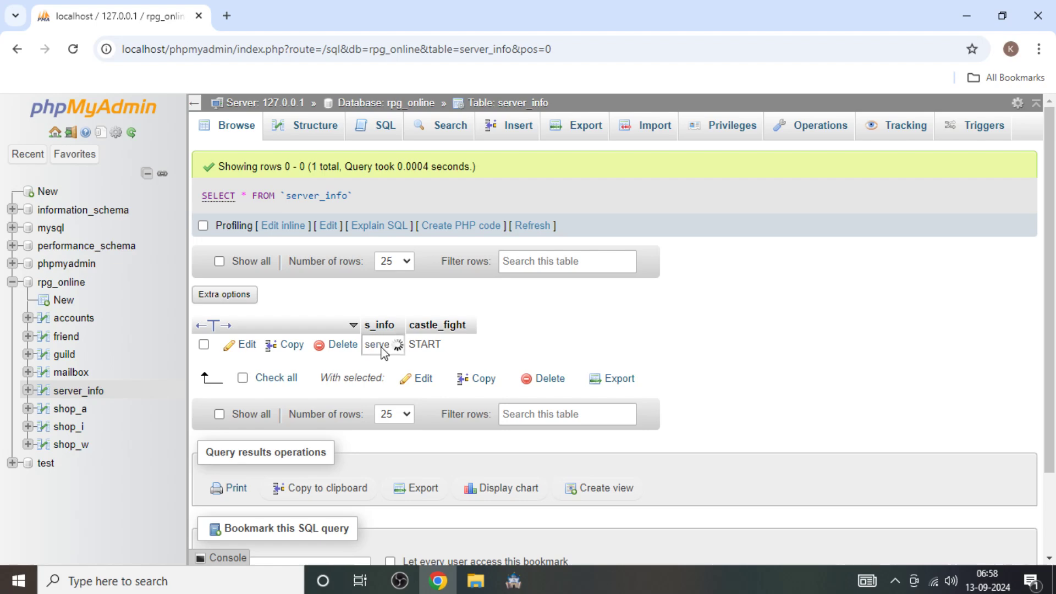
key(Return)
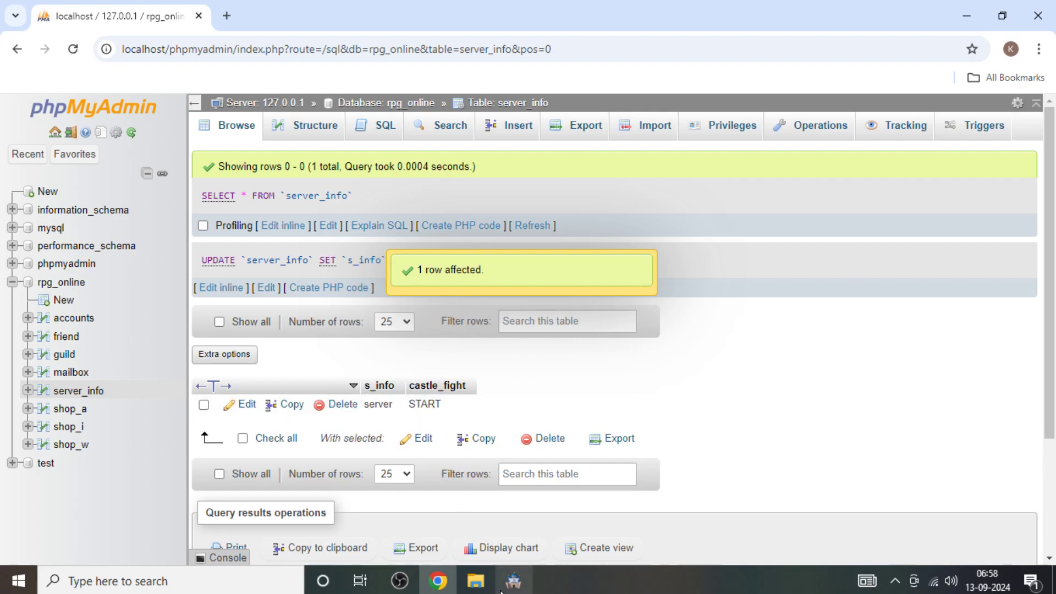
Switch to RPG Maker MZ and duplicate the UPDATE COLUMN NAME variable command in the Else branch.
click(513, 581)
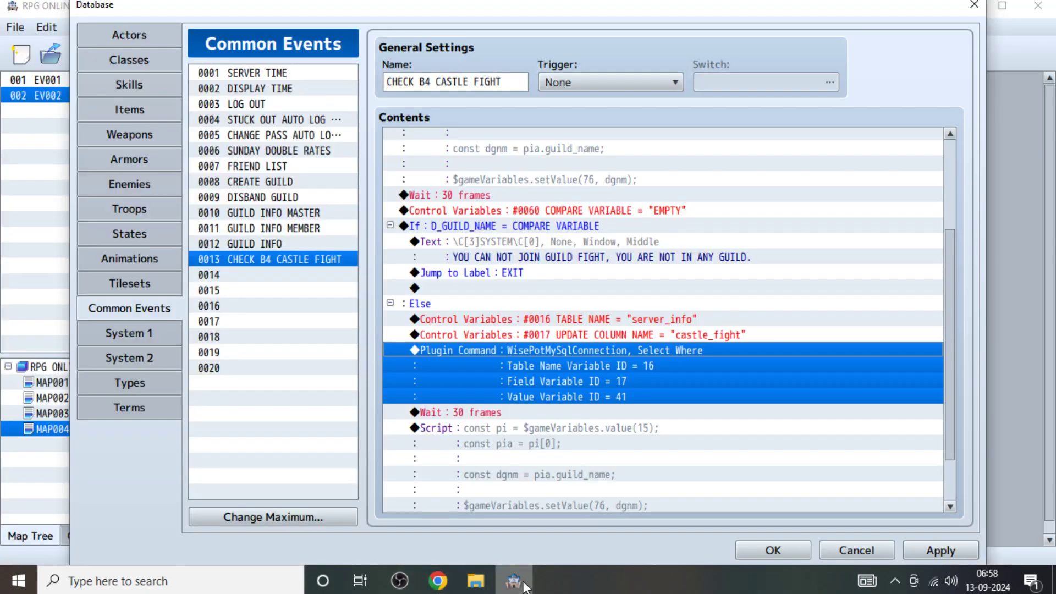
click(646, 349)
click(614, 335)
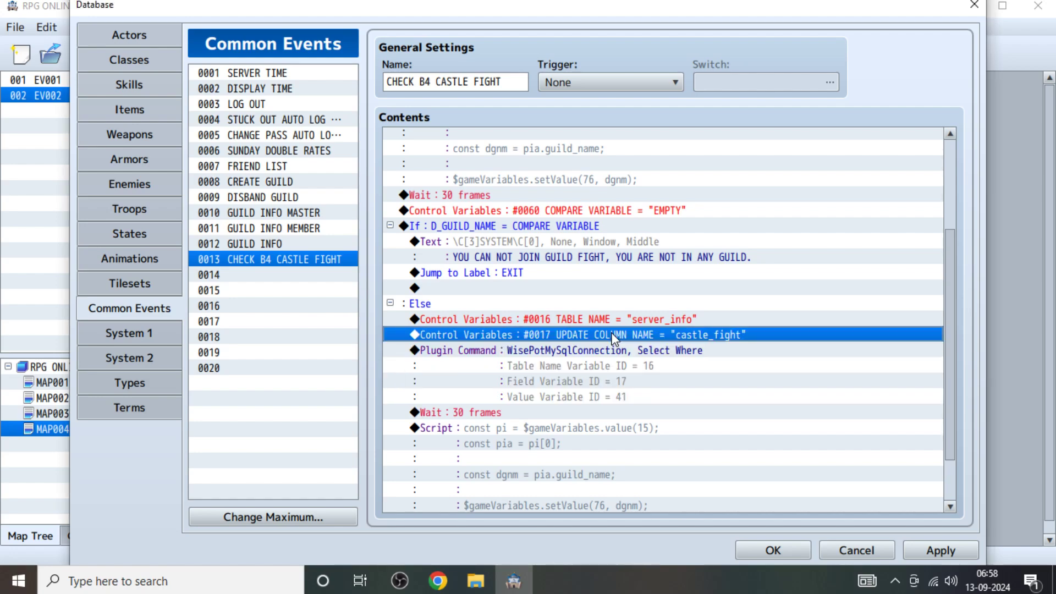
key(ctrl+c)
key(ctrl+v)
Change the duplicated command to set variable 0018 UPDATE COLUMN VALUE to the script value "server", checking the row in phpMyAdmin.
right_click(612, 351)
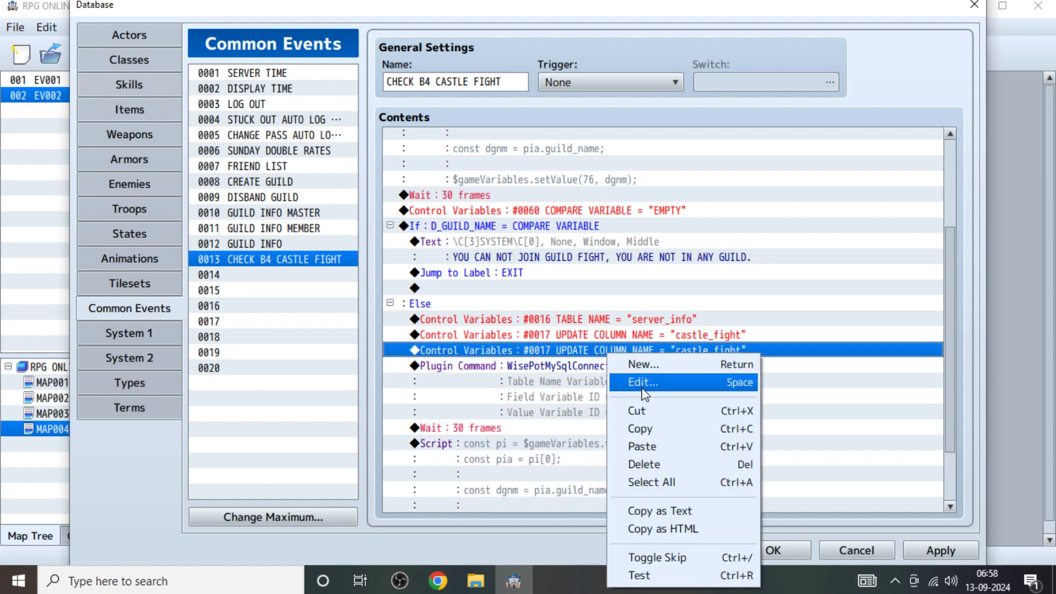
click(638, 379)
click(668, 199)
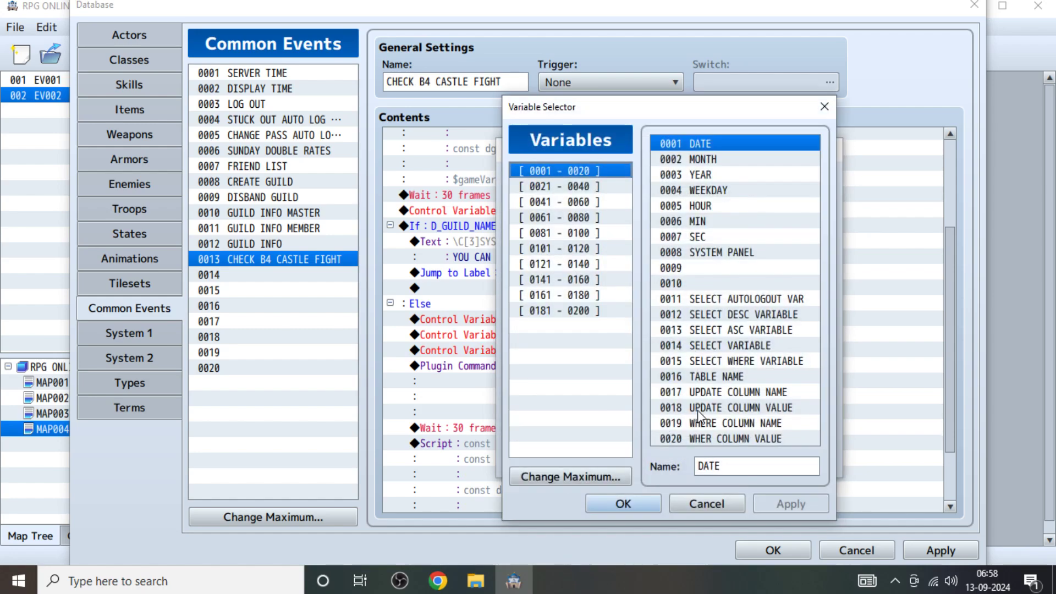
double_click(708, 411)
double_click(661, 427)
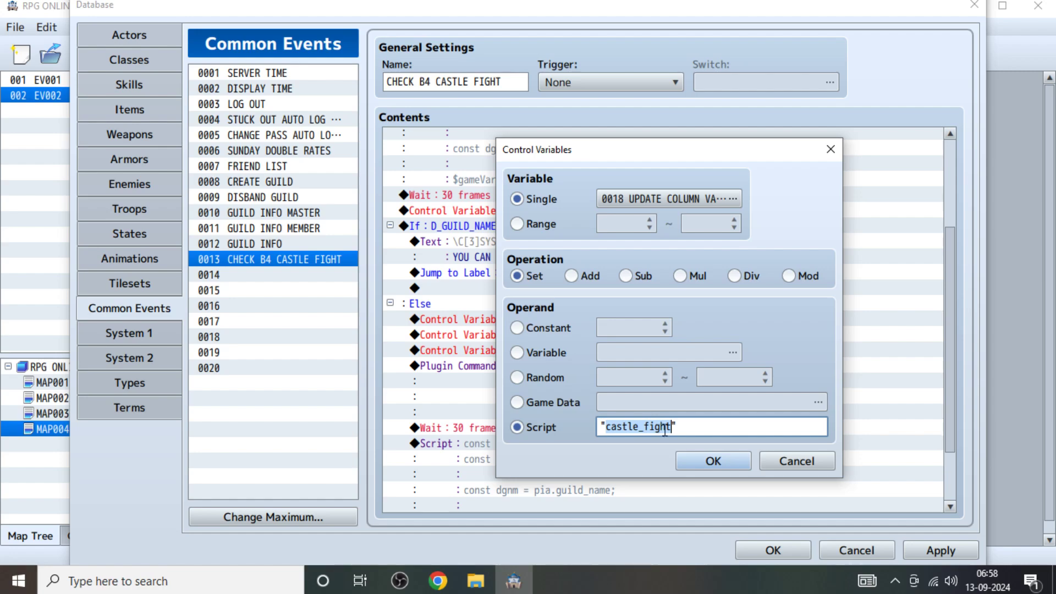
key(alt+Tab)
key(alt+Tab)
text(s)
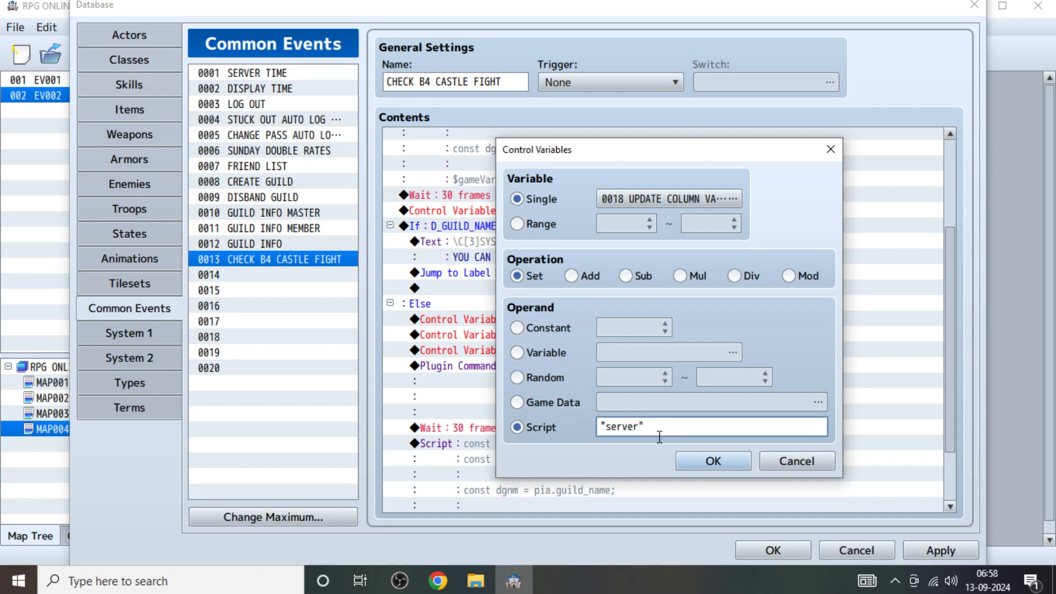
key(Return)
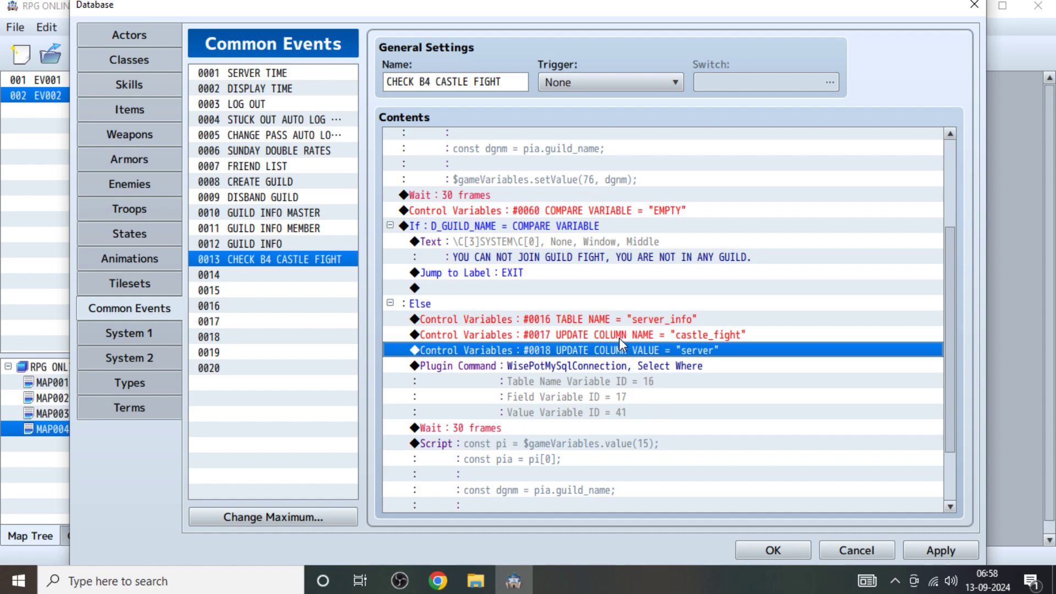
Compare the Else branch's variable and Select Where commands with the s_info and castle_fight columns of server_info in phpMyAdmin.
click(606, 366)
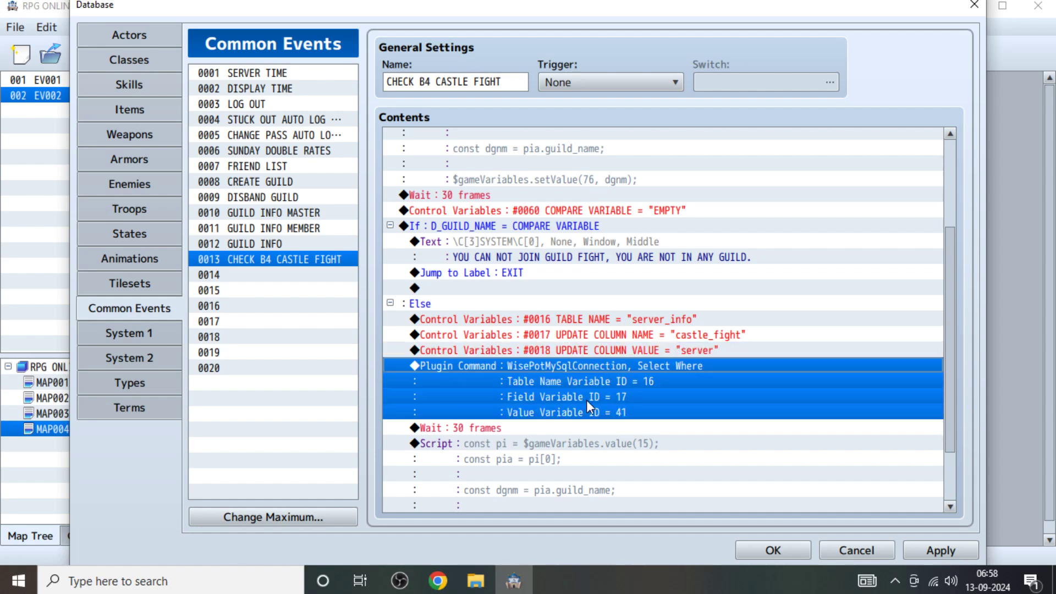
key(alt+Tab)
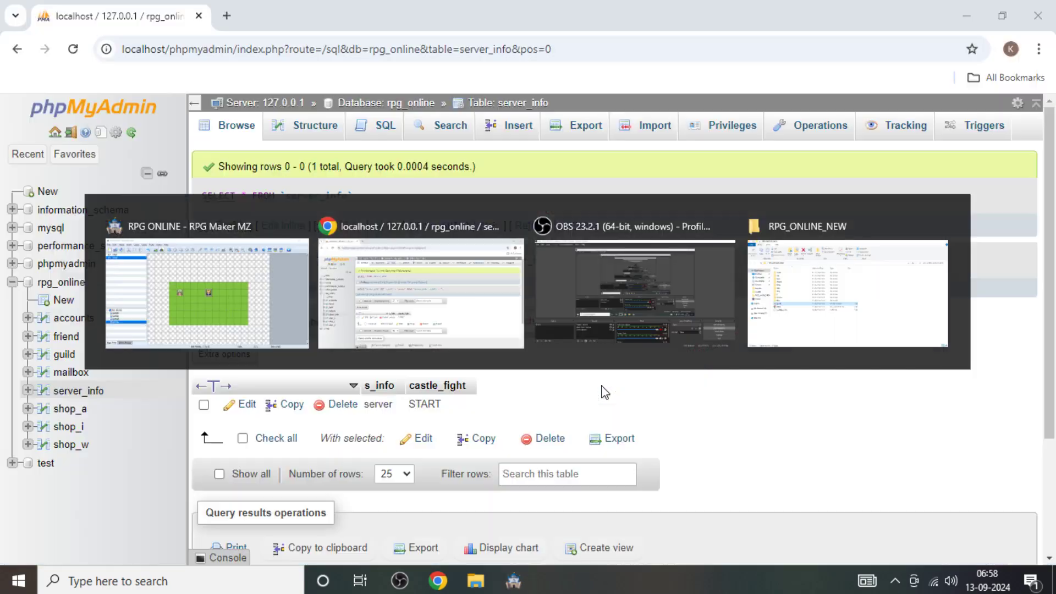
key(alt+Tab)
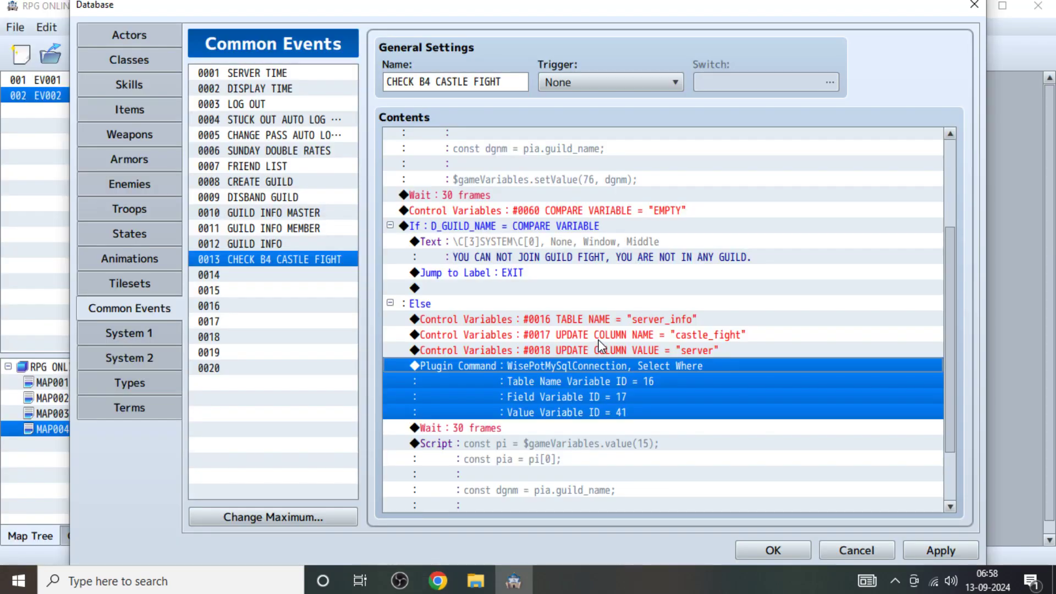
key(alt+Tab)
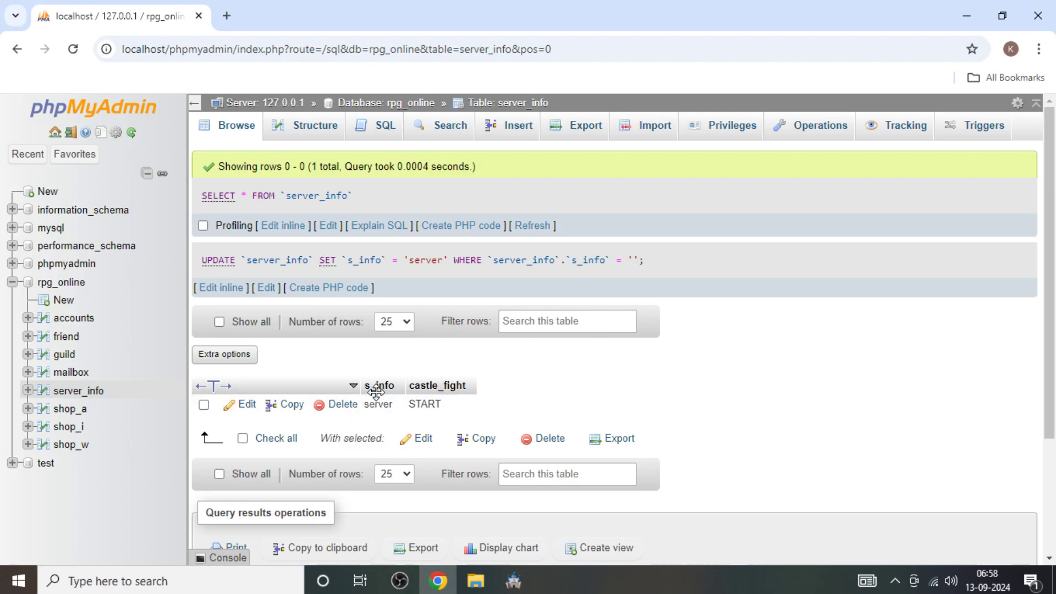
key(alt+Tab)
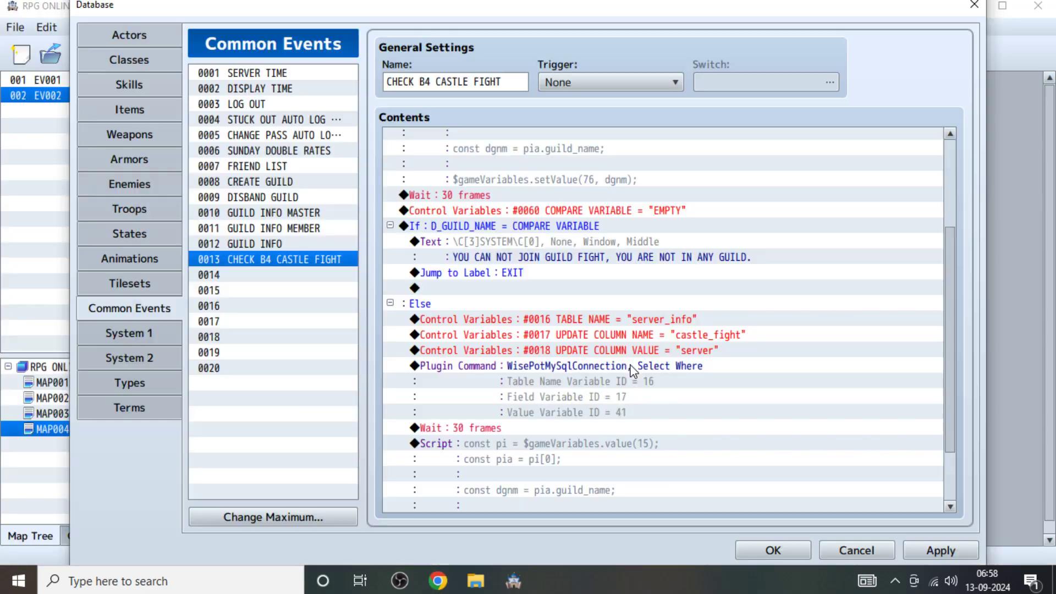
key(alt+Tab)
key(alt+Tab)
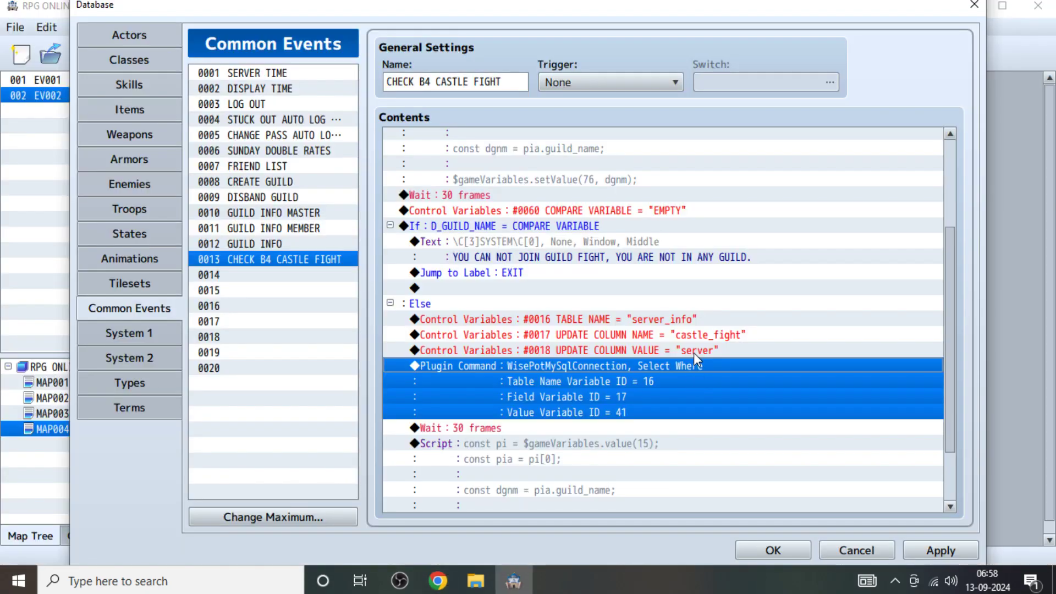
click(694, 351)
right_click(694, 352)
click(728, 381)
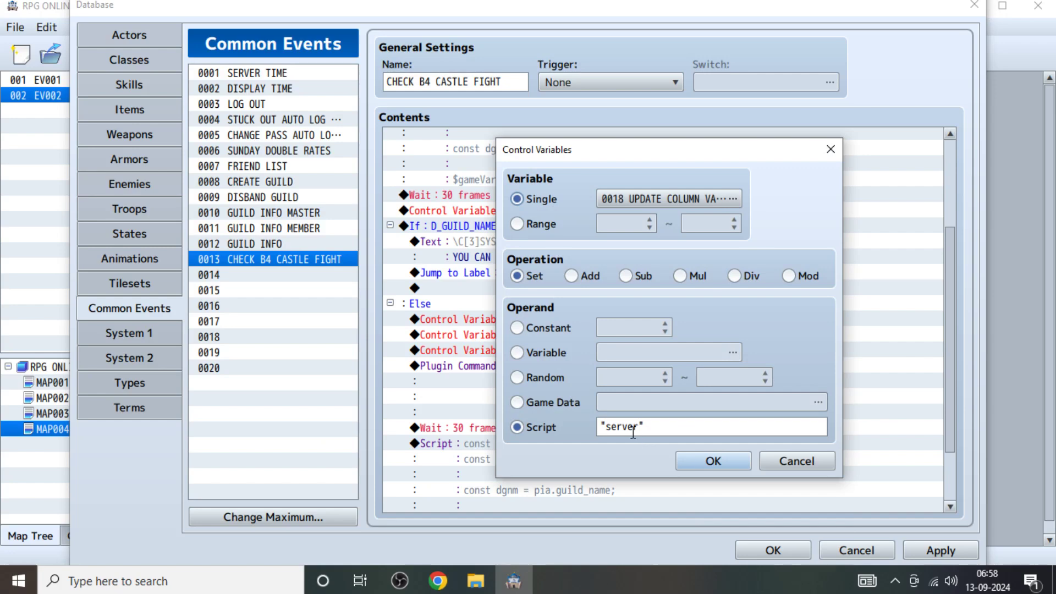
double_click(633, 433)
text(ST)
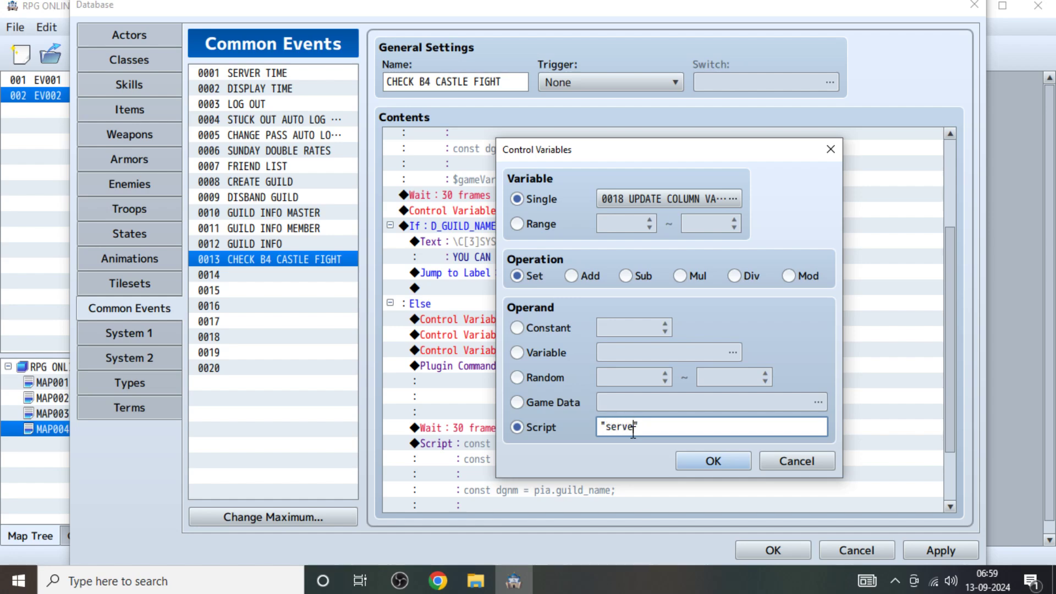
key(Return)
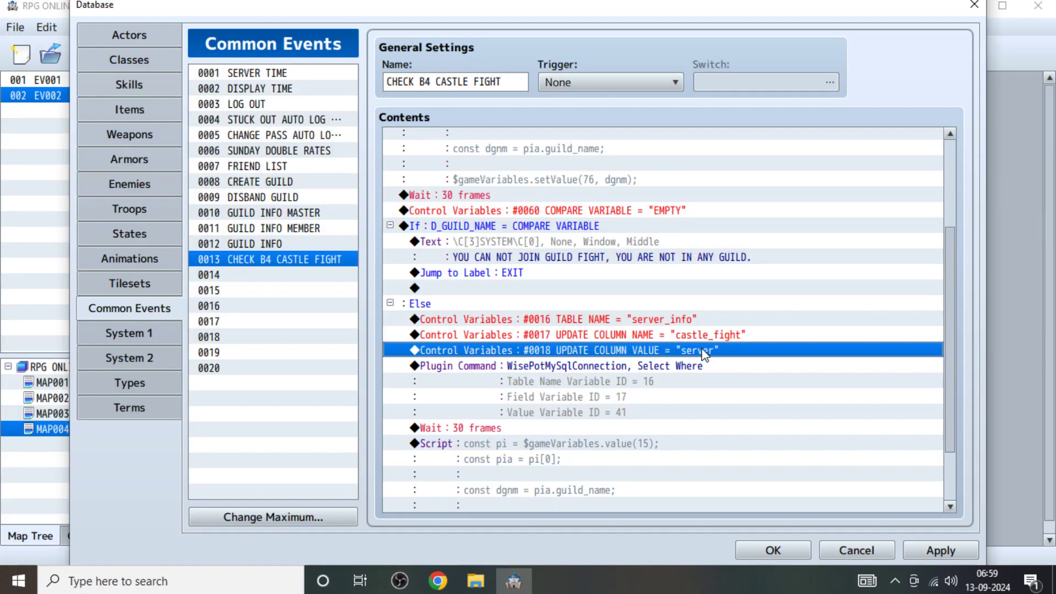
Set variable 0017 UPDATE COLUMN NAME in the Else branch to the script value "s_info".
click(710, 335)
right_click(711, 334)
click(732, 365)
click(613, 426)
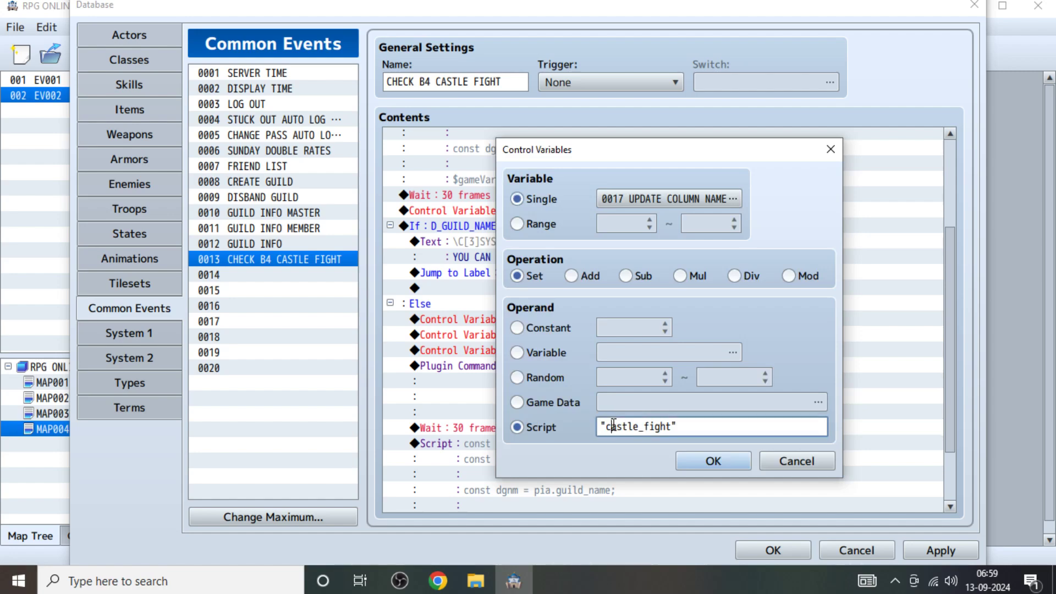
double_click(614, 426)
text(s_info)
key(Return)
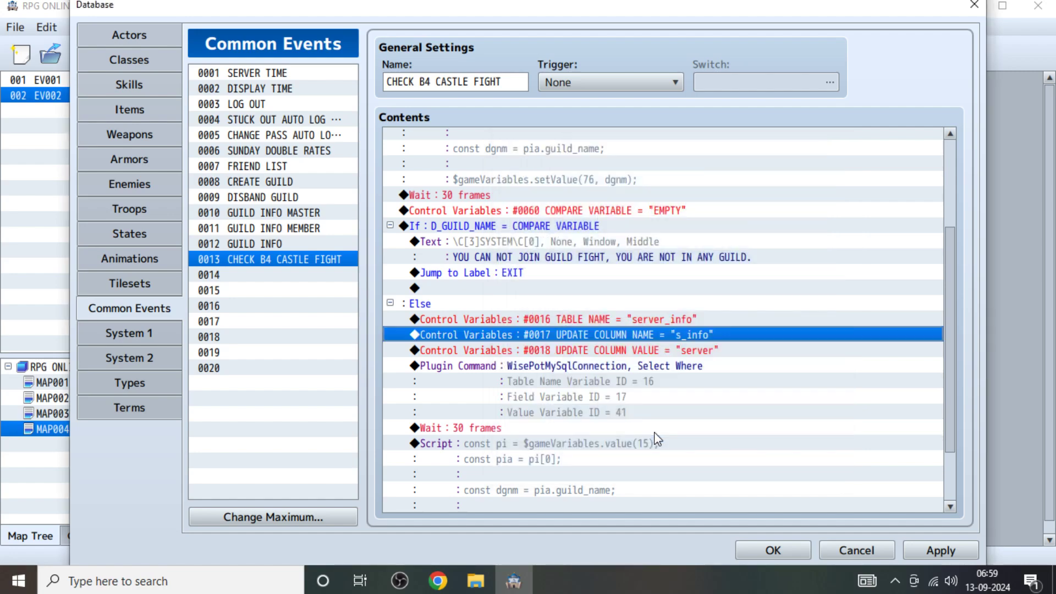
Check the table name, column name and column value commands against the server_info row in phpMyAdmin.
key(alt+Tab)
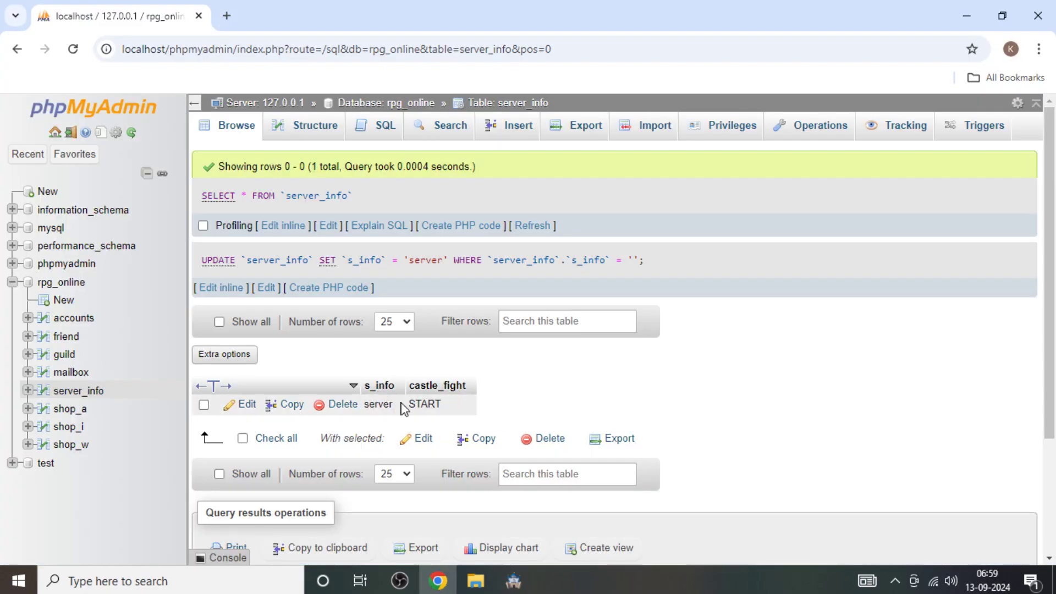
key(alt+Tab)
click(680, 321)
key(alt+Tab)
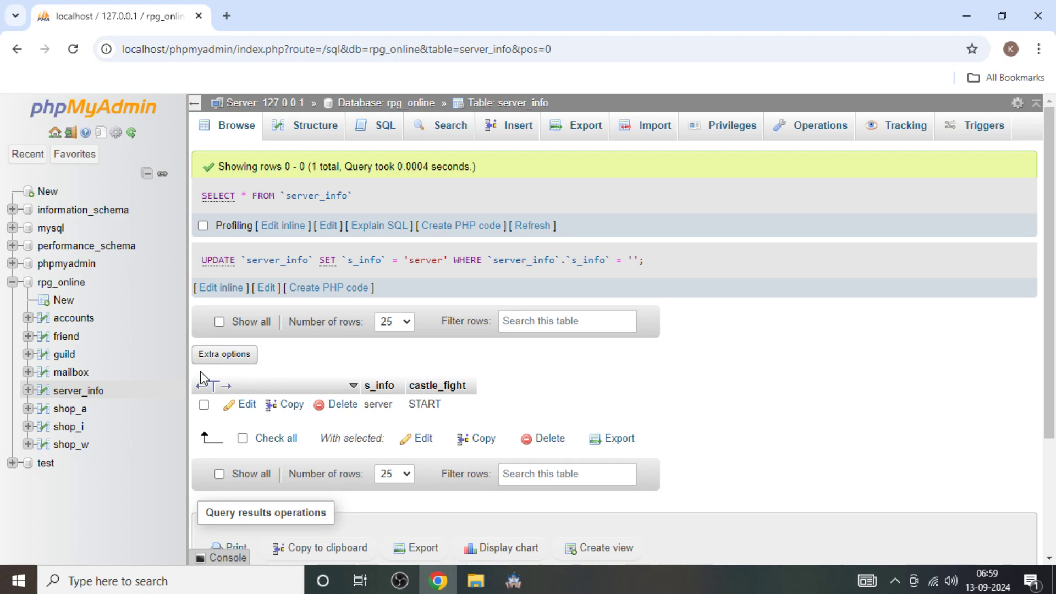
key(alt+Tab)
click(713, 340)
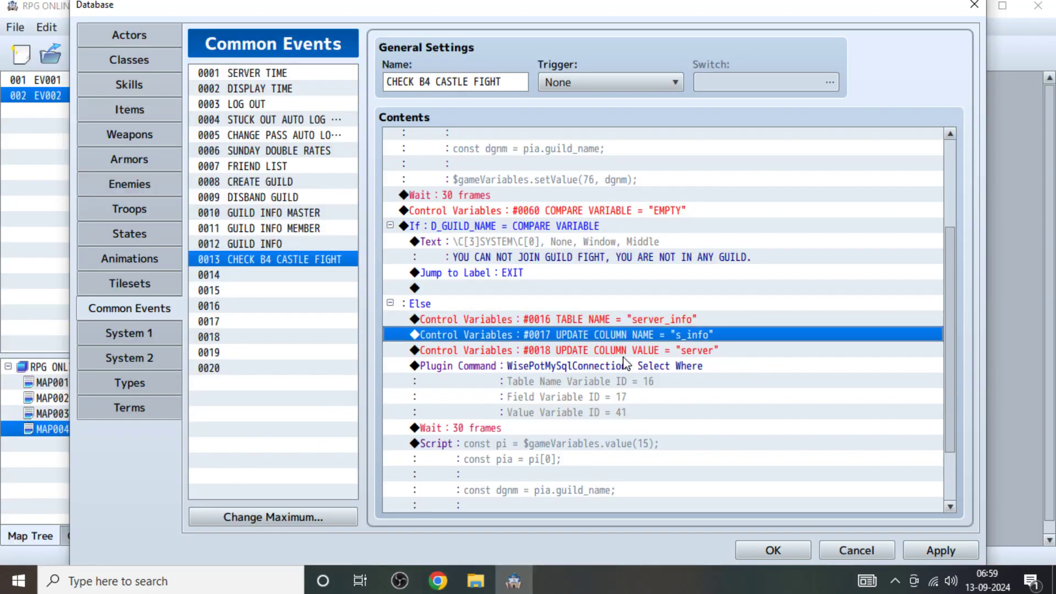
key(alt+Tab)
key(alt+Tab)
click(713, 348)
Change the Value Variable ID of the Else branch's Select Where plugin command to 0018 UPDATE COLUMN VALUE.
click(661, 366)
right_click(662, 366)
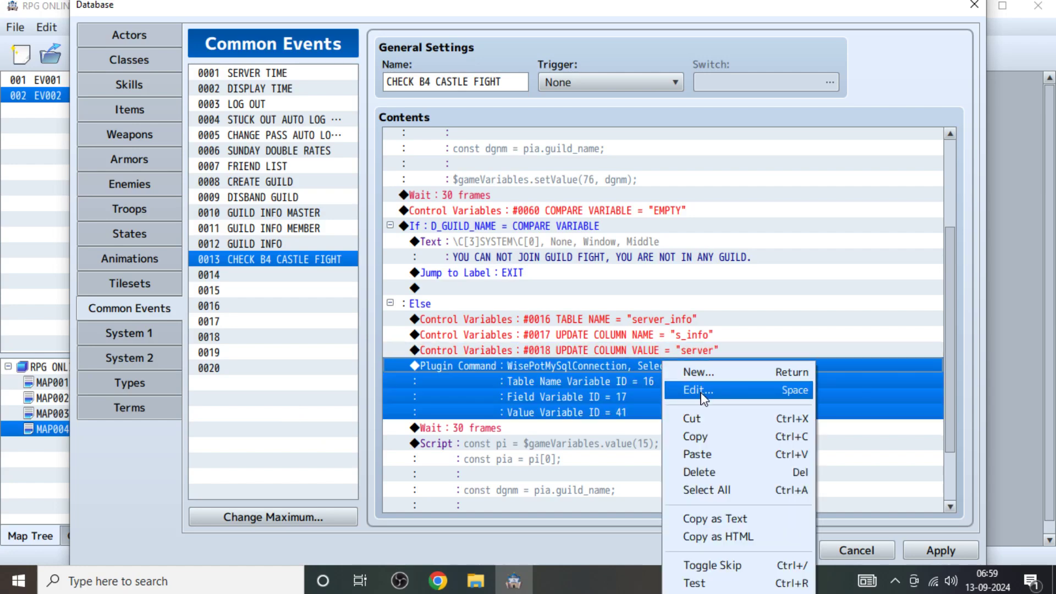
click(701, 397)
double_click(654, 325)
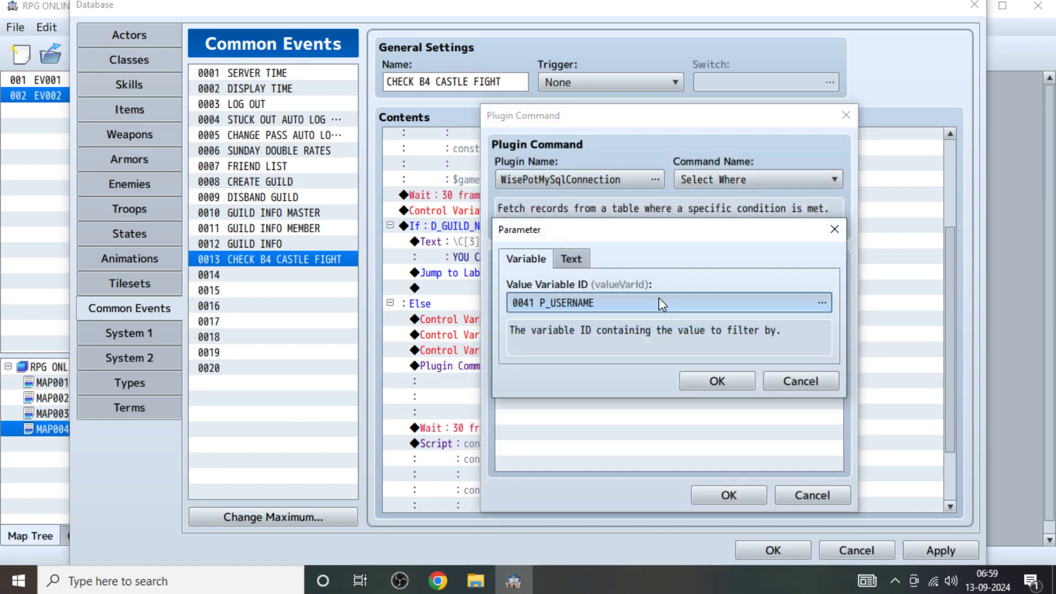
click(659, 301)
click(575, 201)
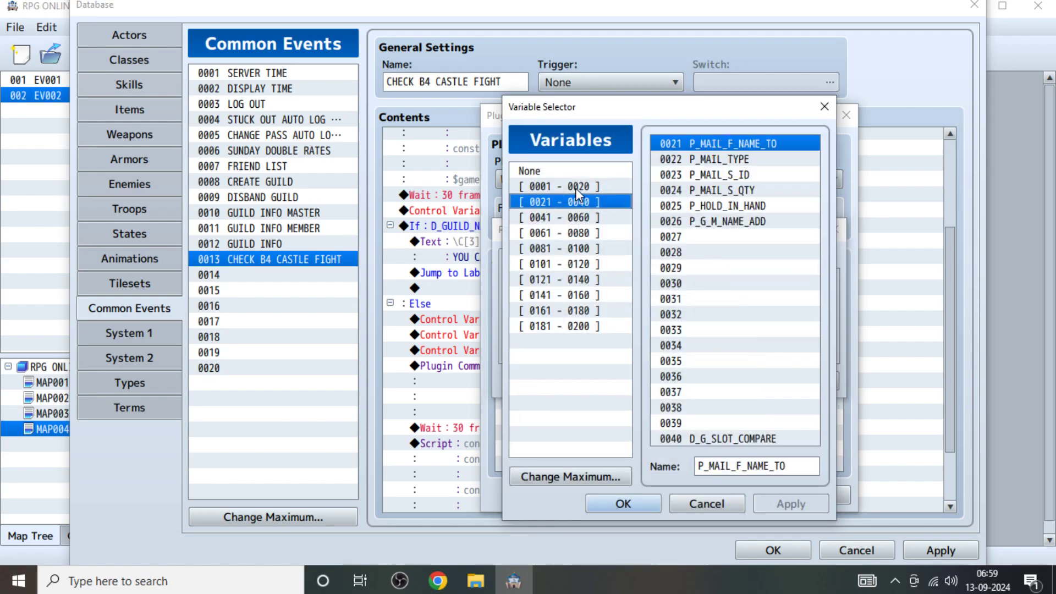
click(576, 188)
double_click(691, 407)
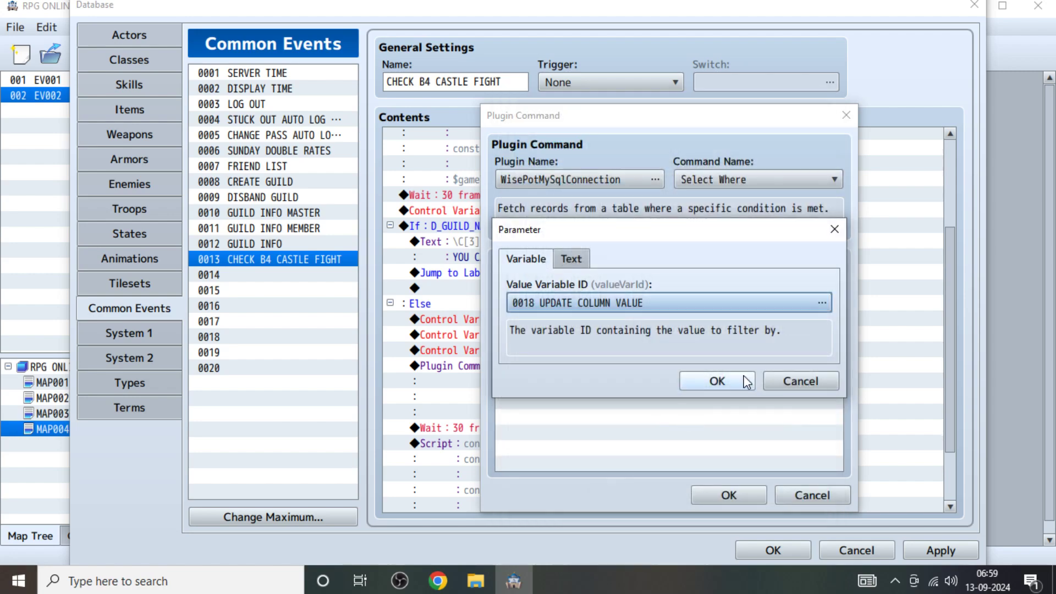
click(715, 379)
click(757, 497)
Make the Else branch's script read pia.castle_fight instead of pia.guild_name, checking the column name in phpMyAdmin.
scroll(700, 418, down, 2)
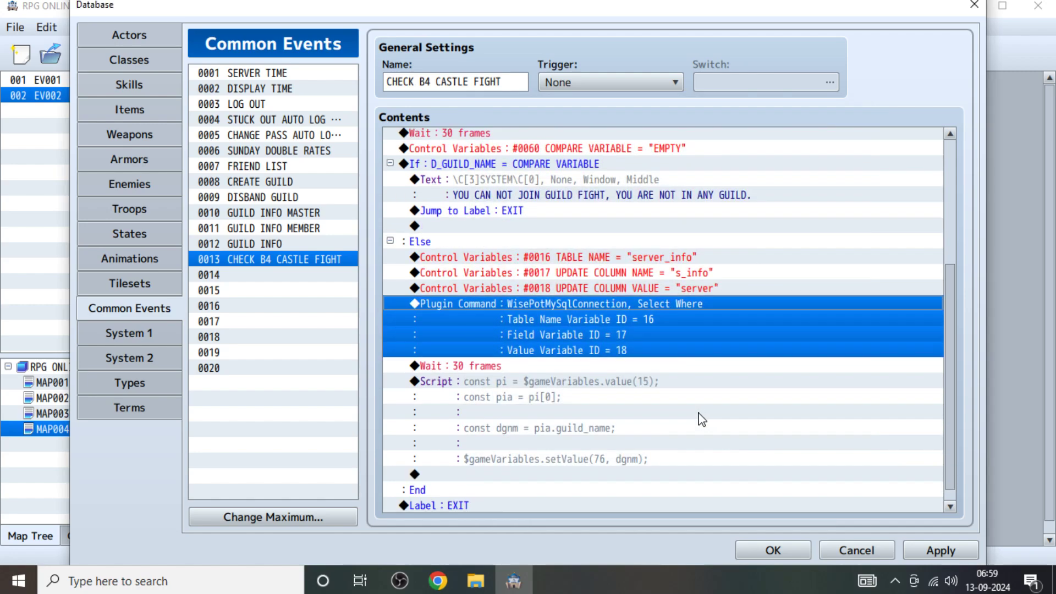
click(511, 385)
scroll(536, 383, down, 1)
key(alt+Tab)
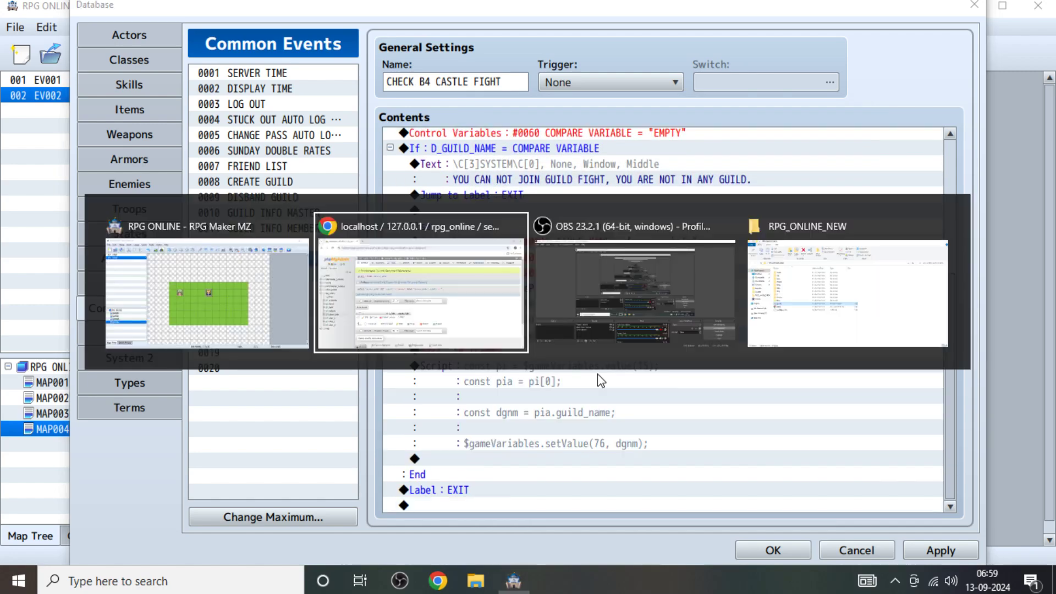
key(alt+Tab)
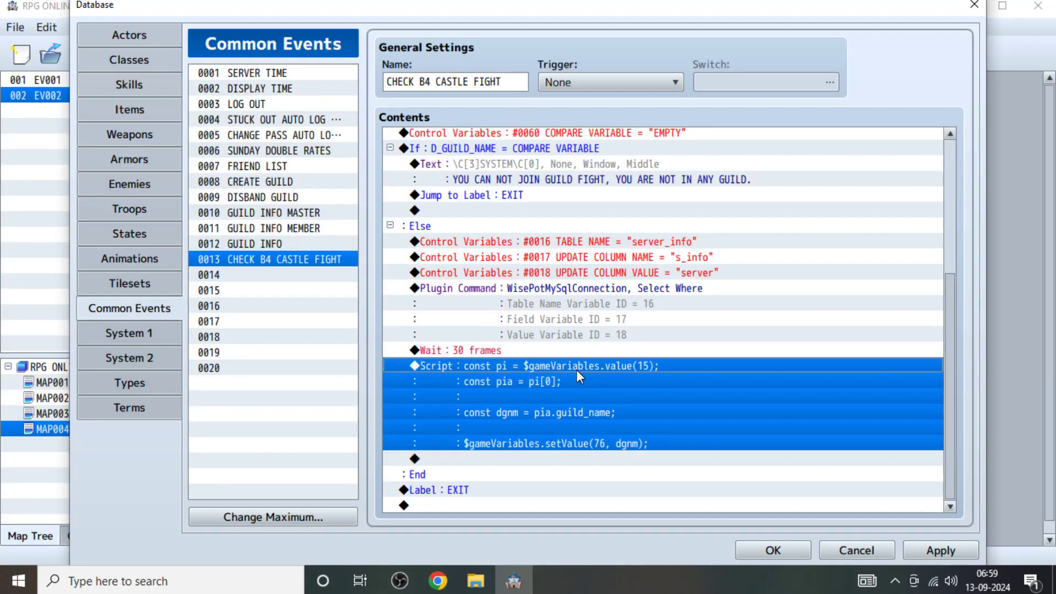
right_click(598, 374)
click(637, 391)
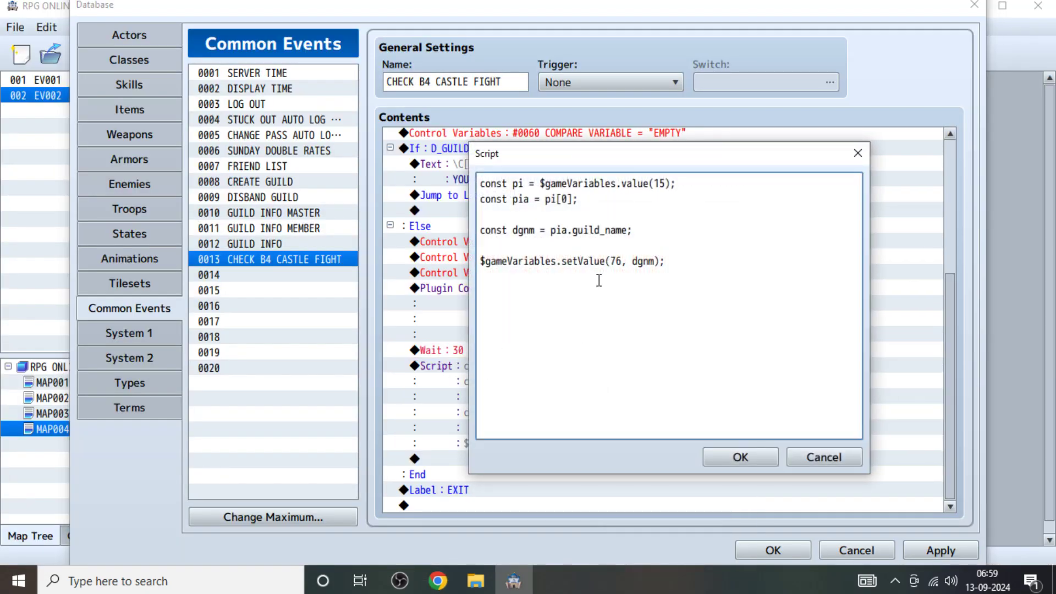
key(alt+Tab)
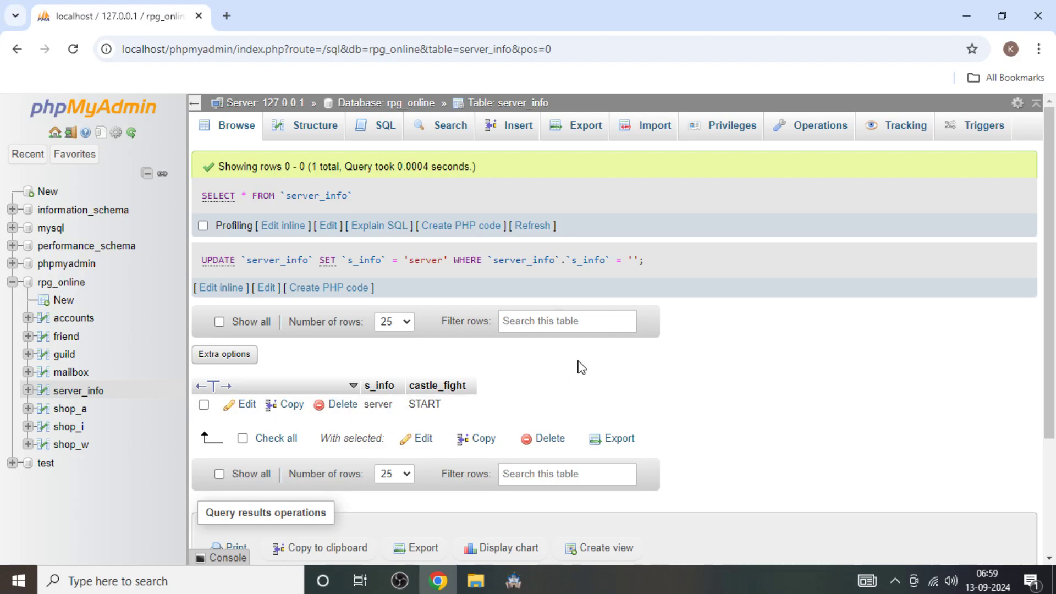
key(alt+Tab)
key(alt+Tab)
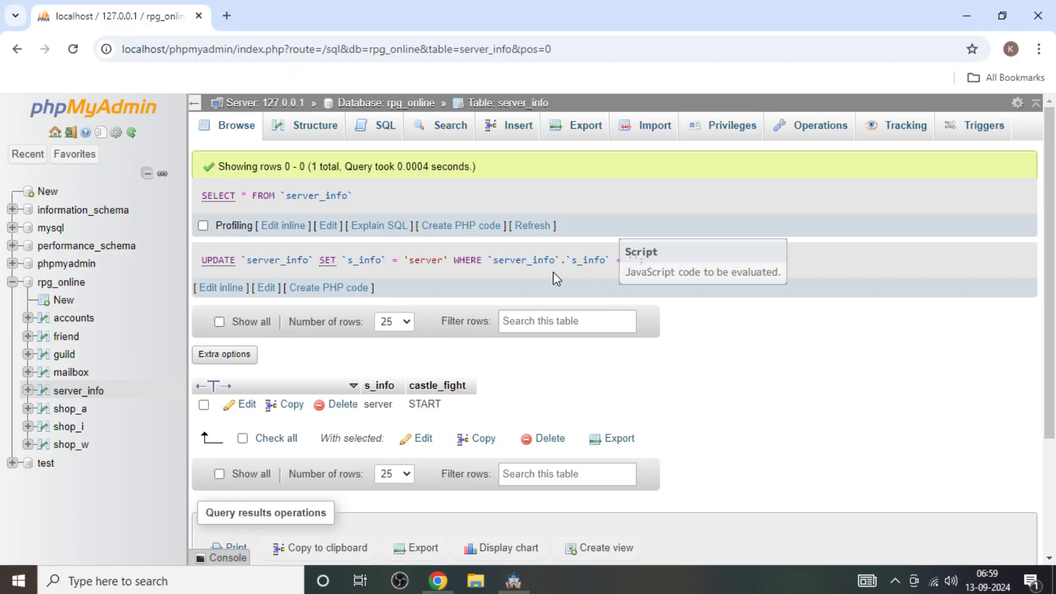
key(alt+Tab)
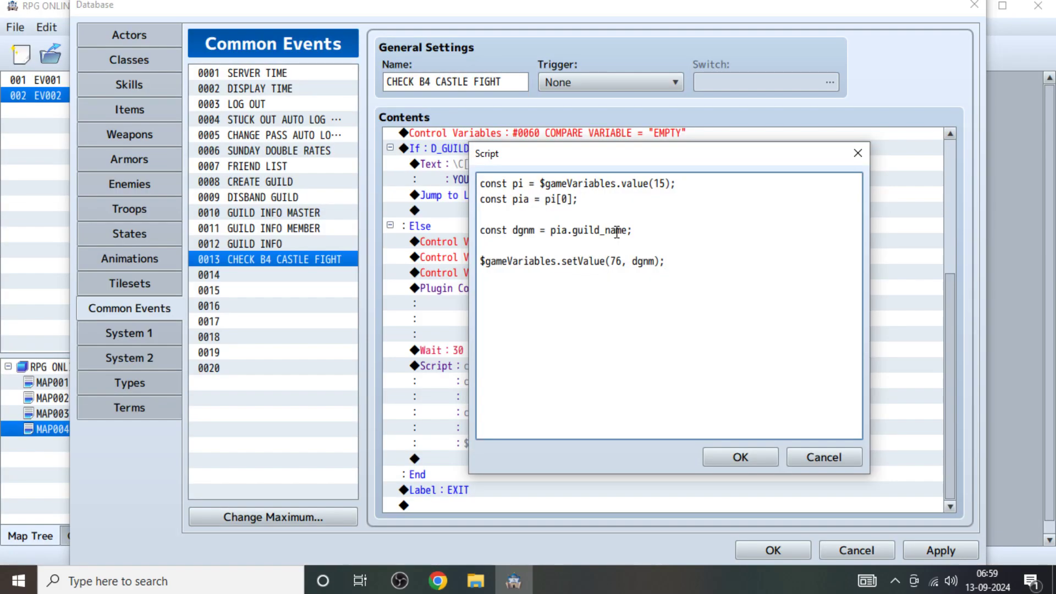
drag(626, 231, 581, 231)
text(e)
text(astle_fight)
key(alt+Tab)
key(alt+Tab)
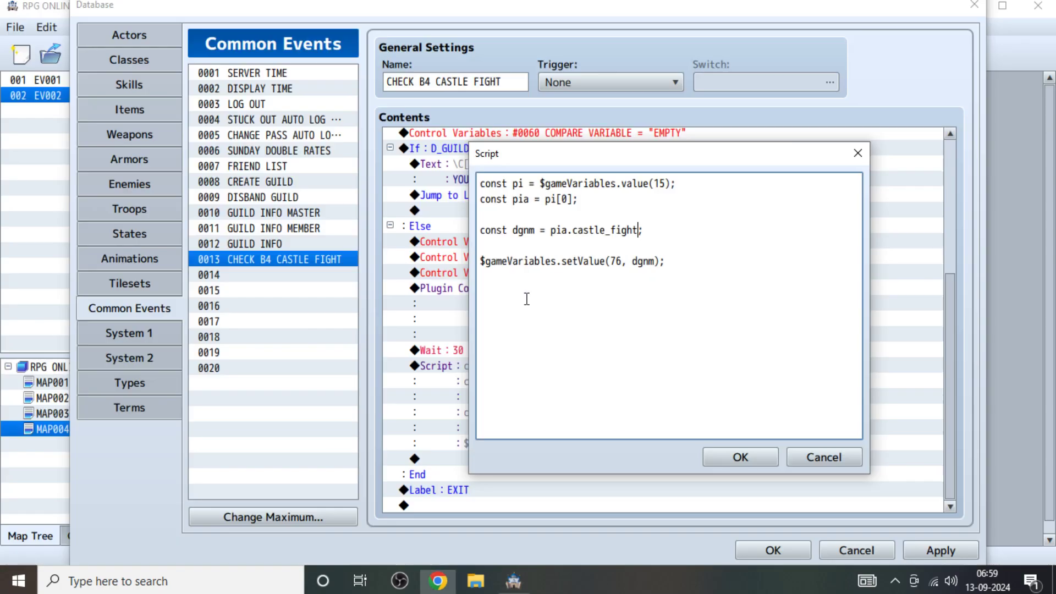
Rename the constant that holds pia.castle_fight to dcf and save the script.
click(521, 235)
key(Delete)
key(Delete)
key(Delete)
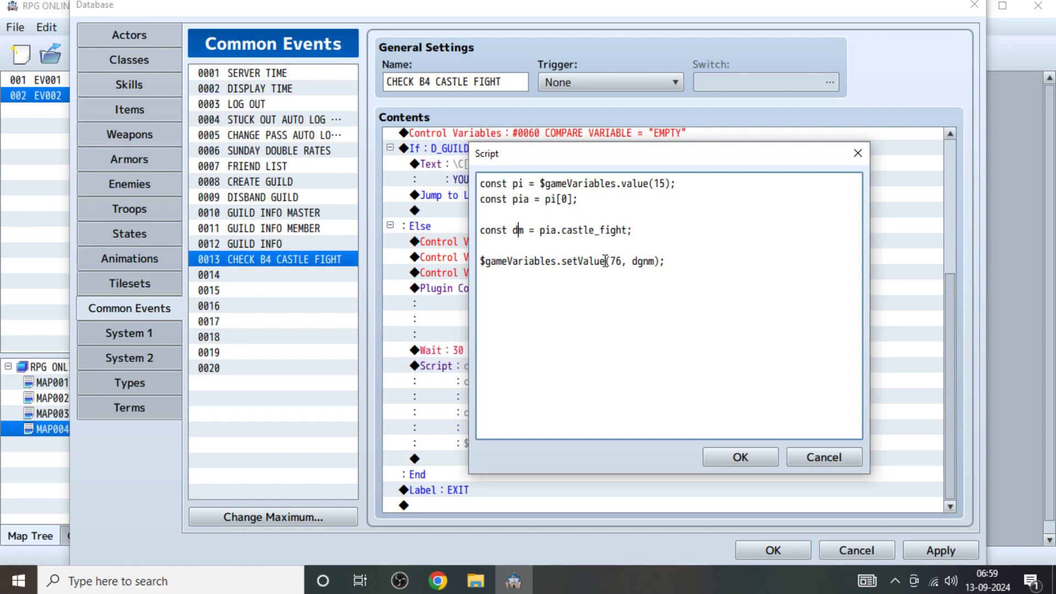
text(cf)
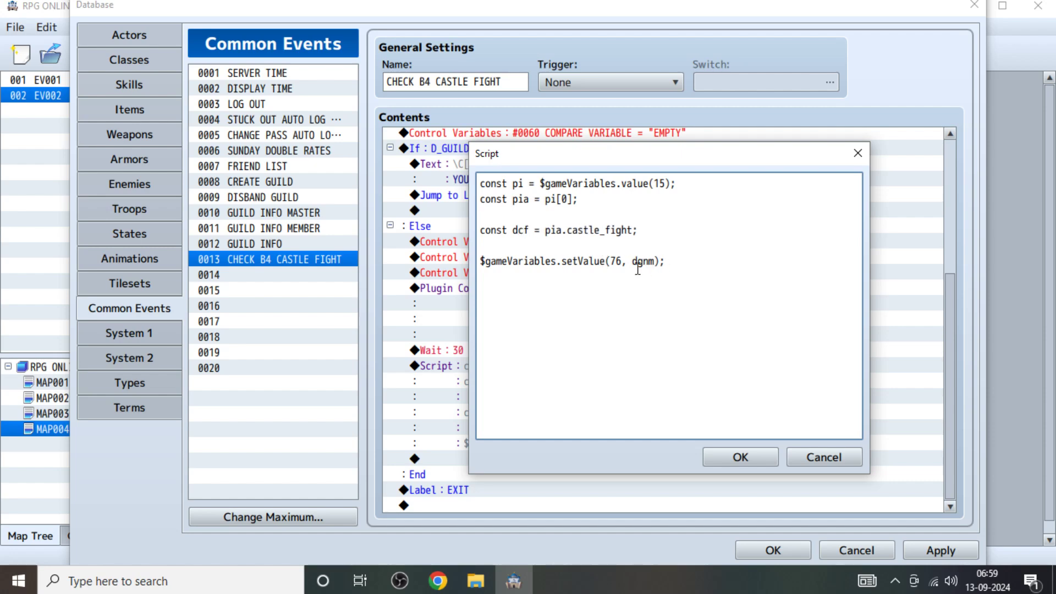
click(726, 457)
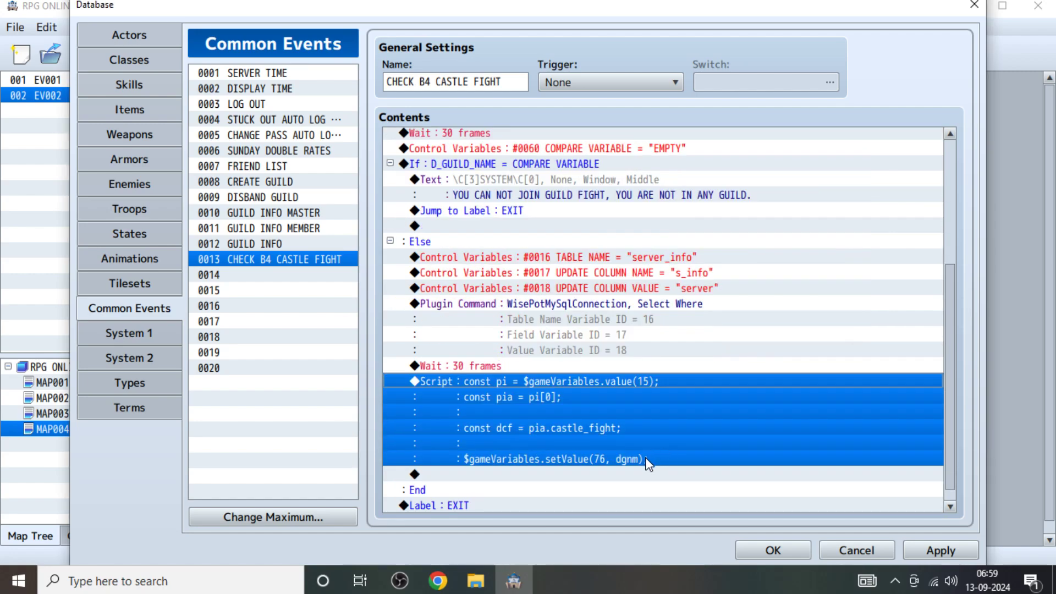
Look through the variable ranges for an unused variable, starting from a new Control Variables command after the Else branch's script.
double_click(605, 473)
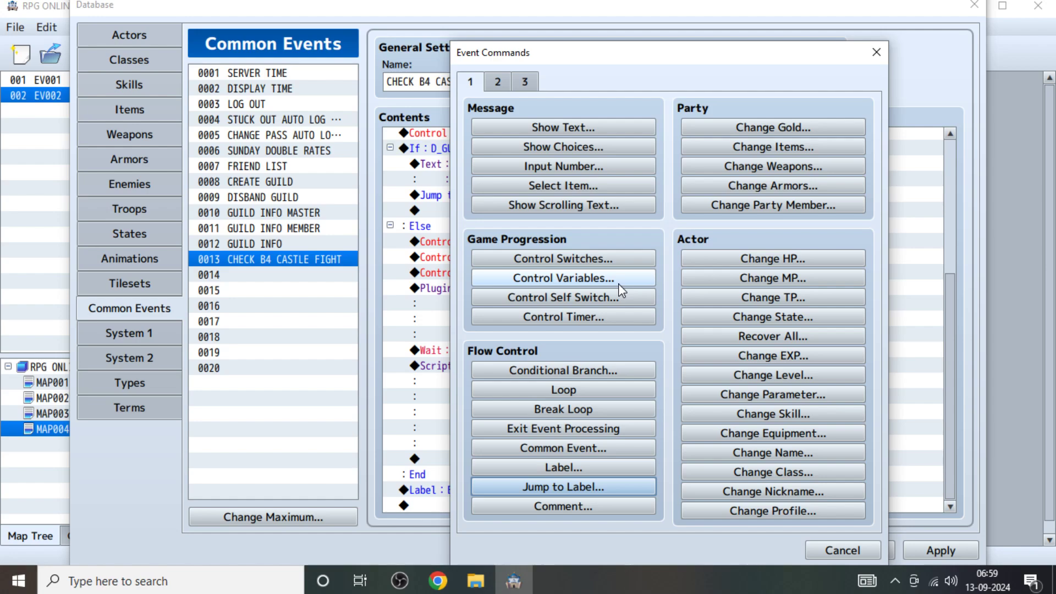
click(619, 281)
click(724, 196)
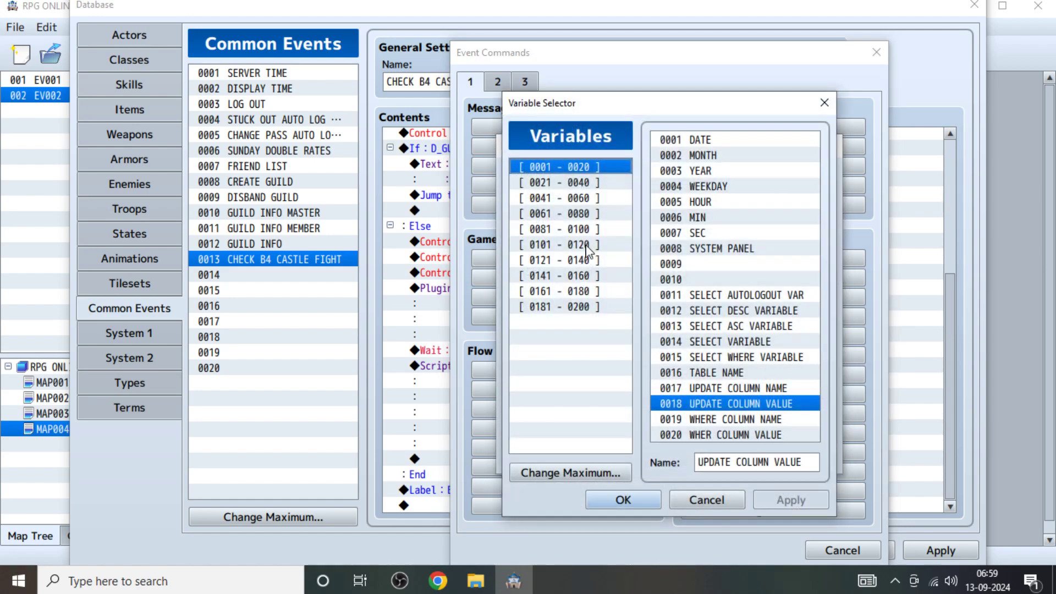
click(588, 229)
click(584, 261)
click(585, 292)
click(585, 276)
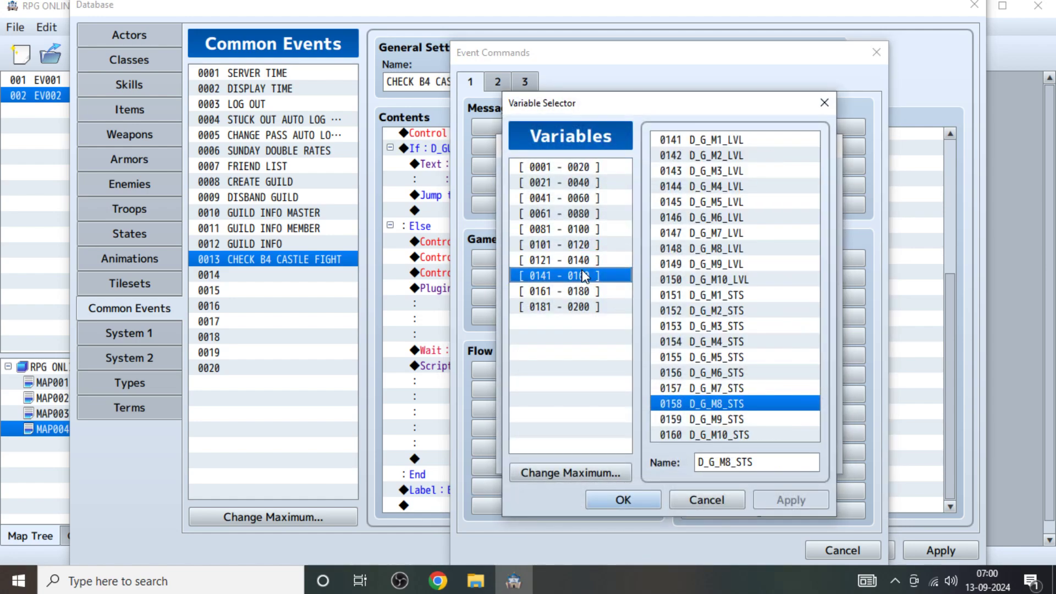
click(581, 226)
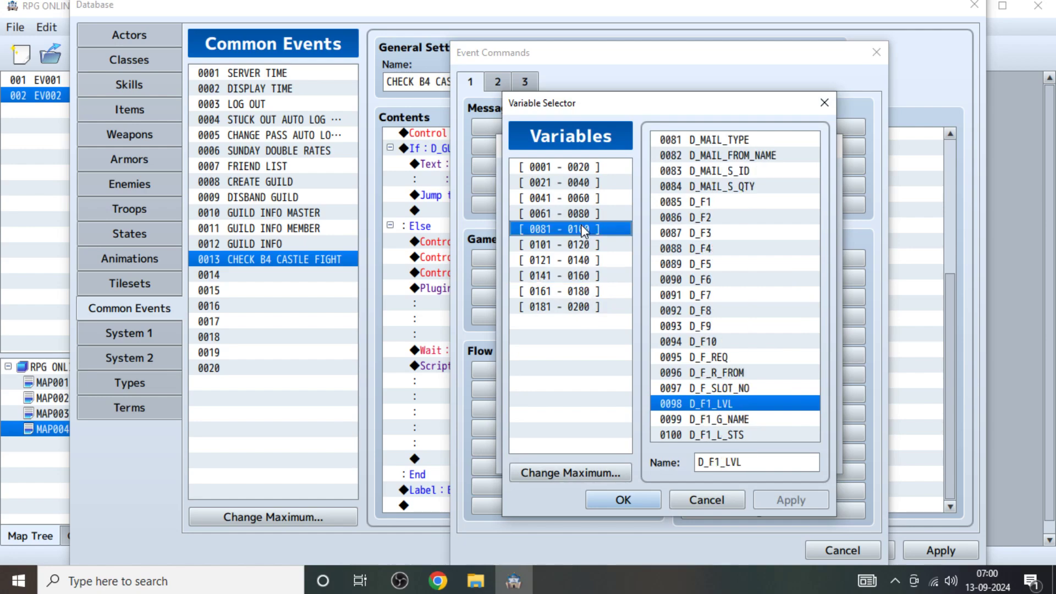
click(585, 218)
click(585, 198)
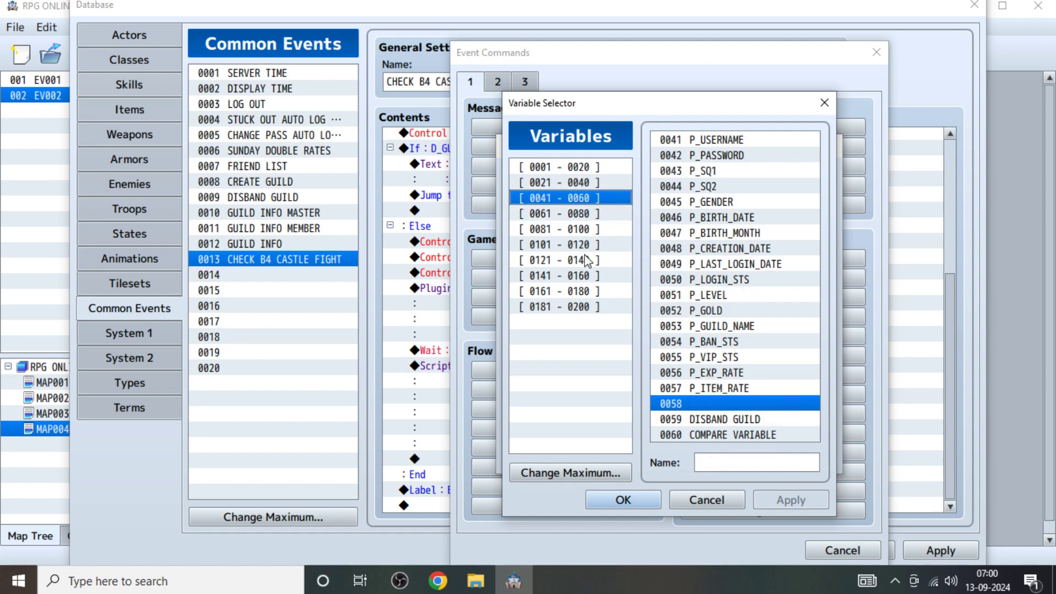
click(573, 182)
click(573, 199)
click(691, 438)
click(570, 183)
click(570, 167)
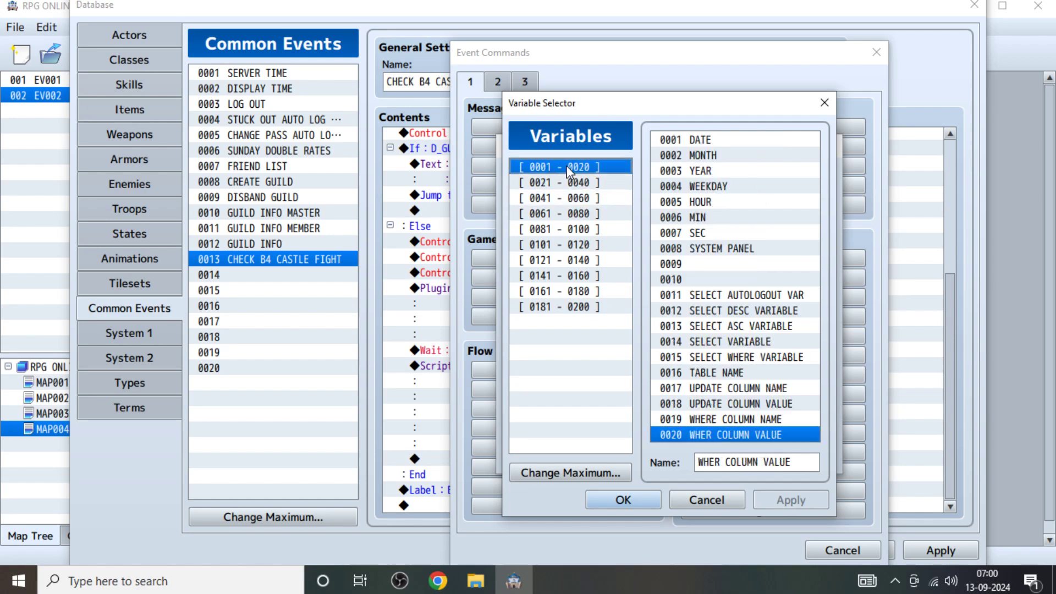
click(571, 185)
Name variable 0039 D_C_F_START, and remove the Control Variables command that was only used to reach the variable list.
click(719, 420)
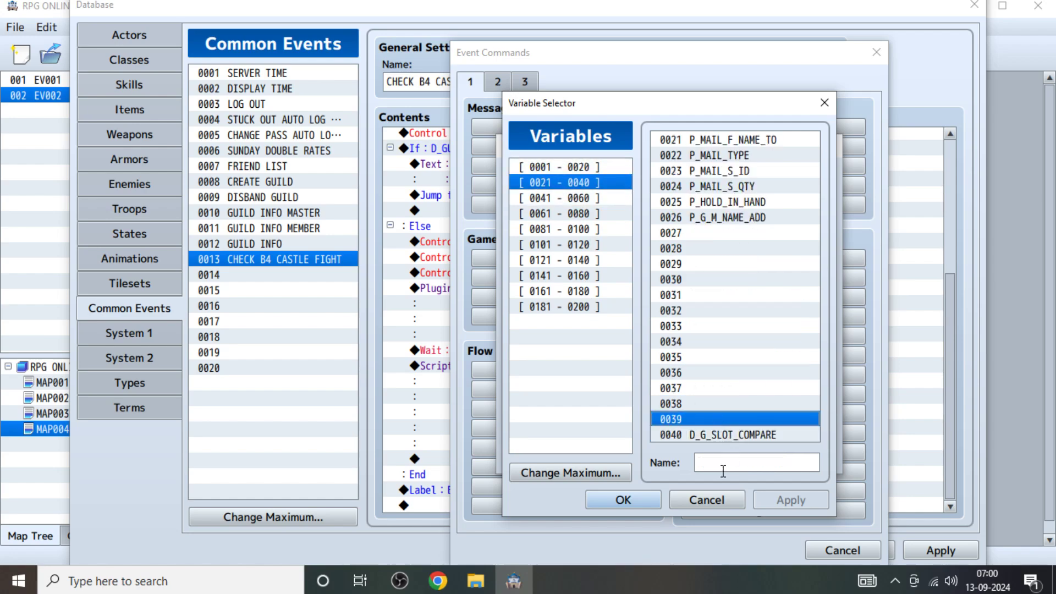
click(723, 469)
text(d)
key(BackSpace)
key(BackSpace)
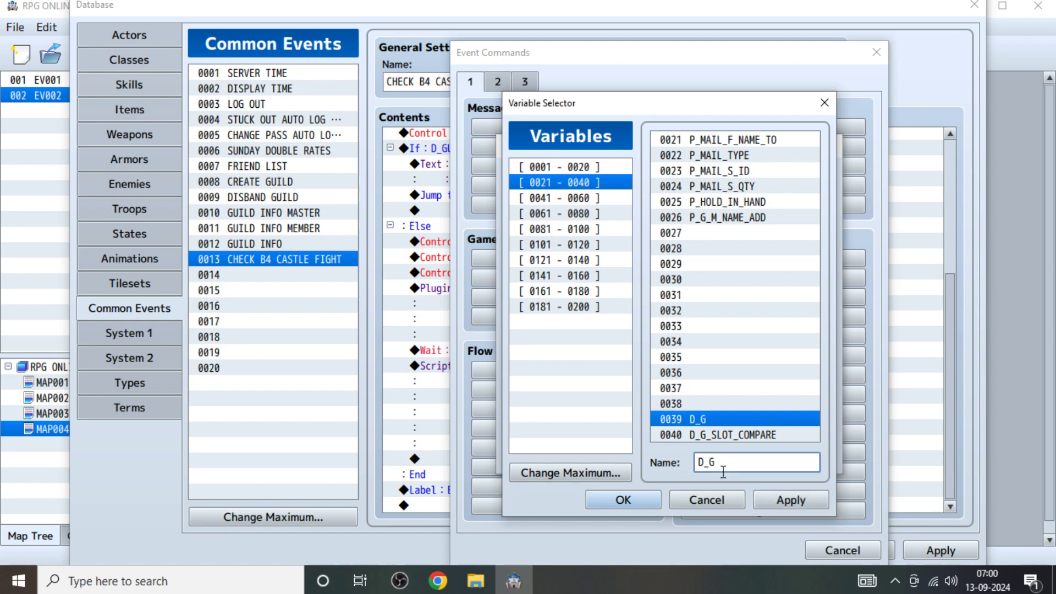
key(BackSpace)
text(C_F_START)
click(780, 499)
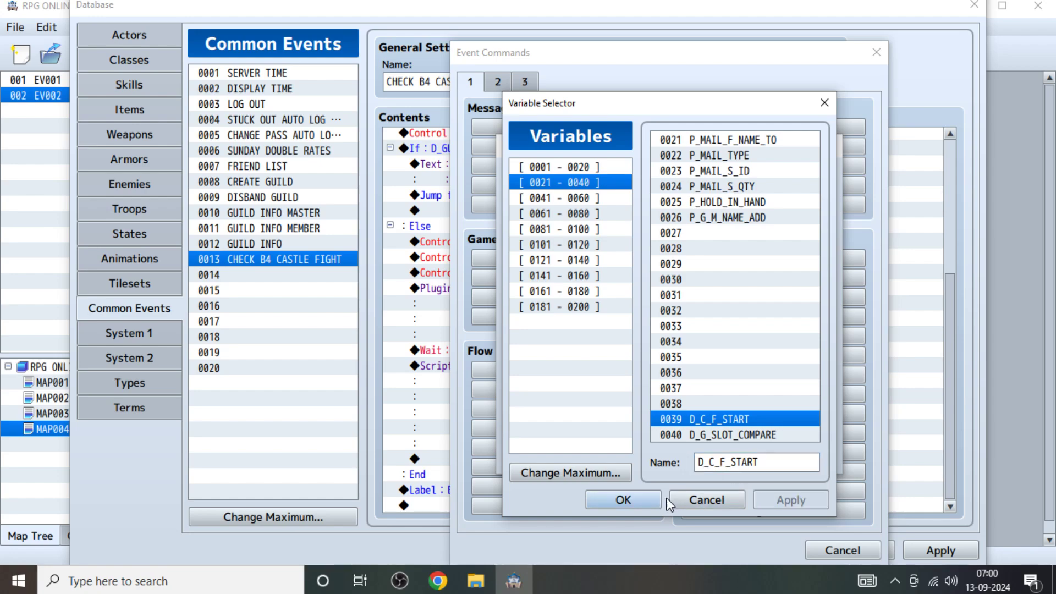
click(620, 500)
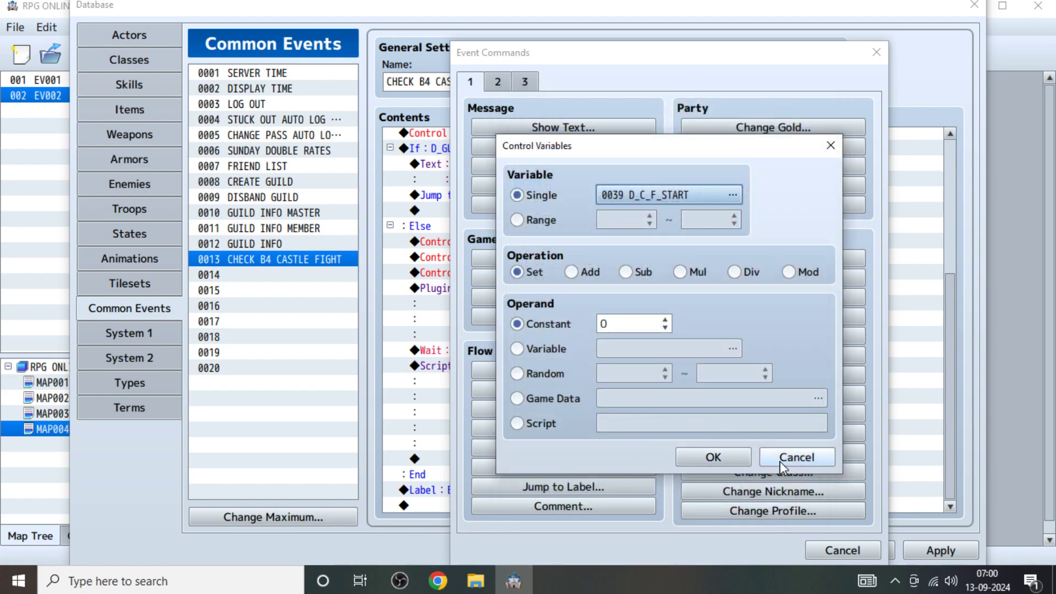
click(710, 458)
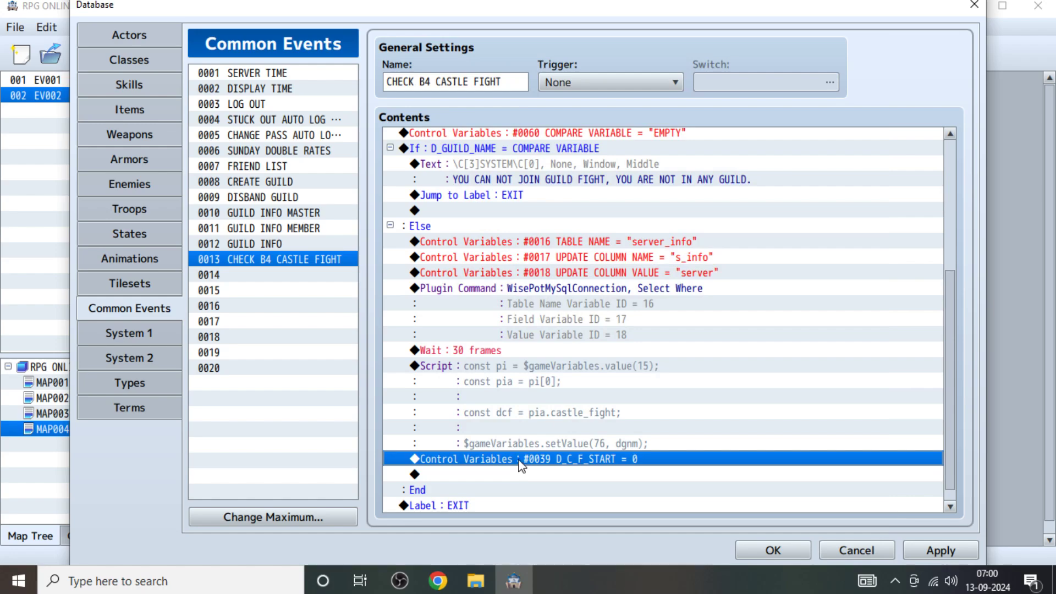
key(Delete)
Make the Else branch's script store dcf in variable 39 with $gameVariables.setValue(39, dcf) and apply the change.
right_click(538, 366)
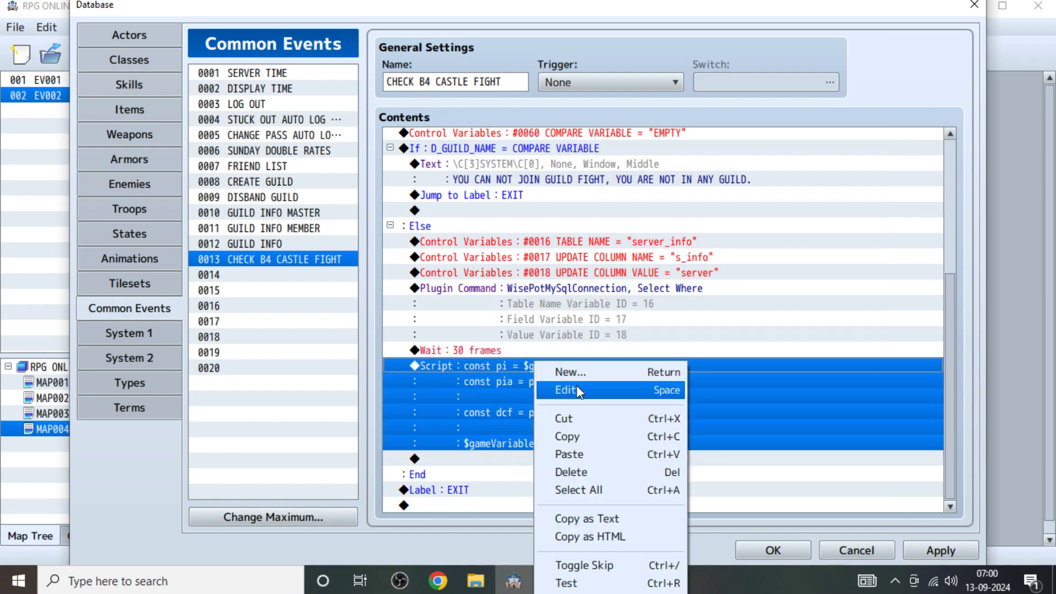
click(572, 389)
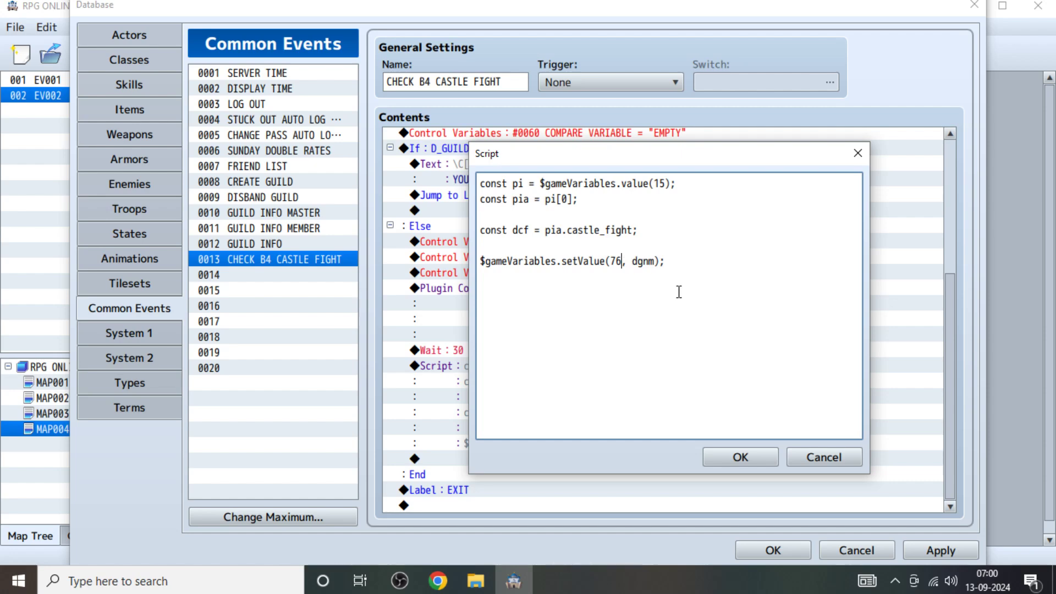
key(BackSpace)
key(BackSpace)
text(39)
key(Right)
key(BackSpace)
click(740, 457)
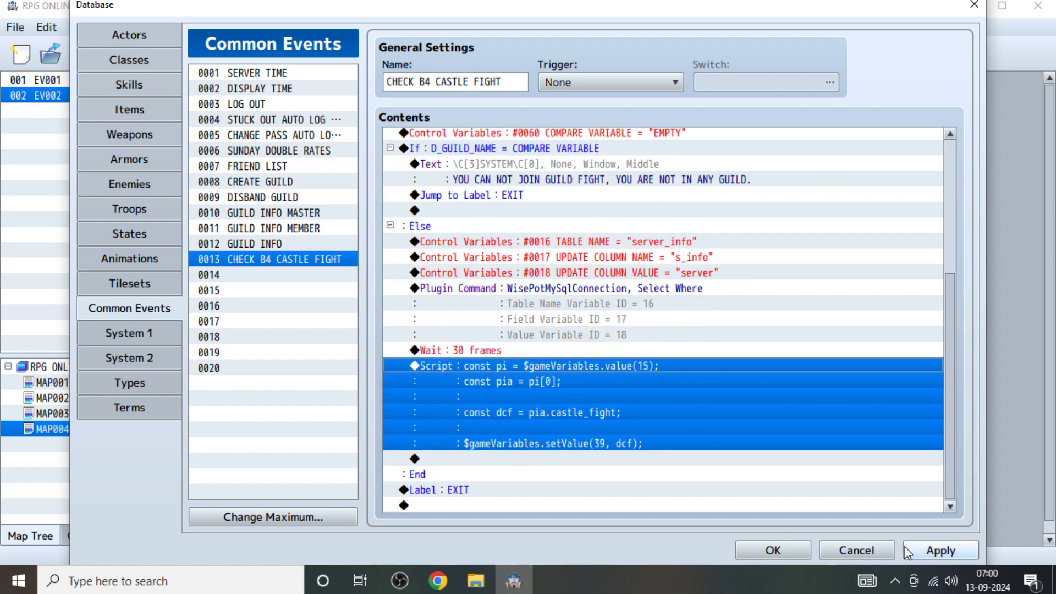
click(939, 551)
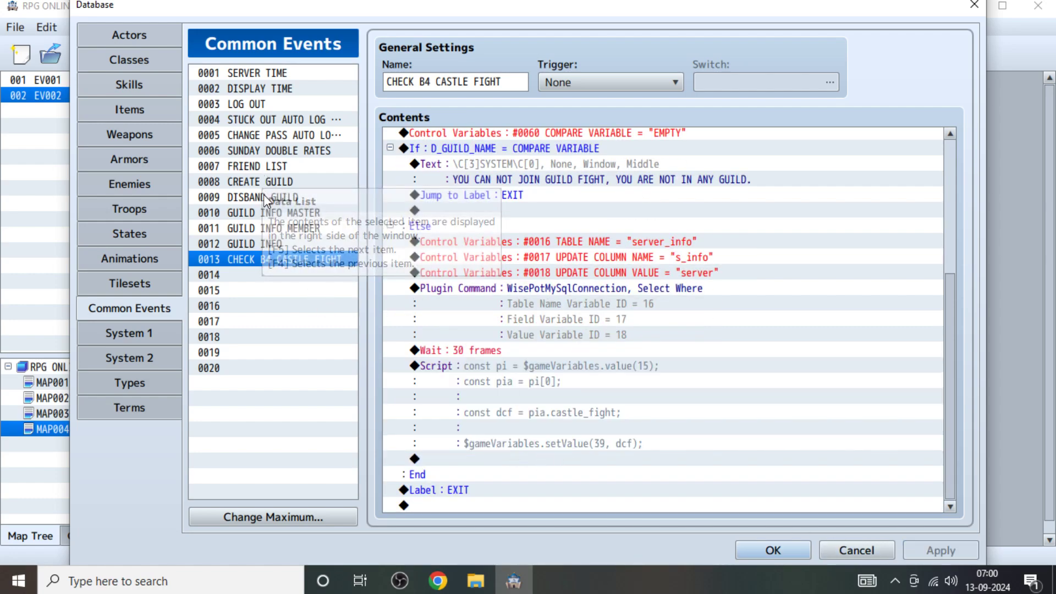
Copy the 30-frame Wait from the GUILD INFO event to below the script in CHECK B4 CASTLE FIGHT's Else branch and apply.
click(271, 212)
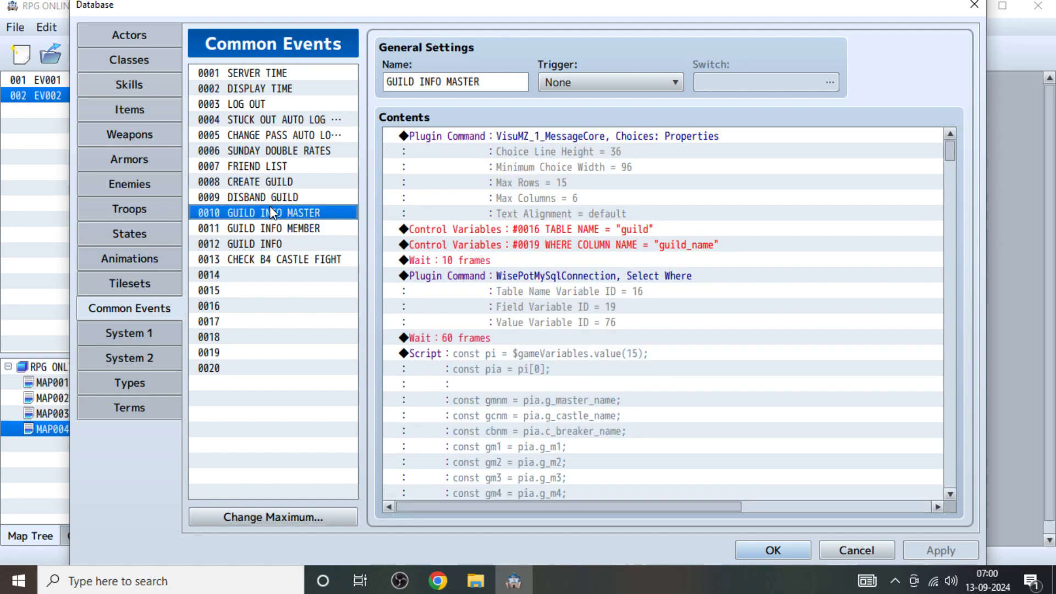
click(267, 244)
scroll(559, 324, down, 1)
click(486, 293)
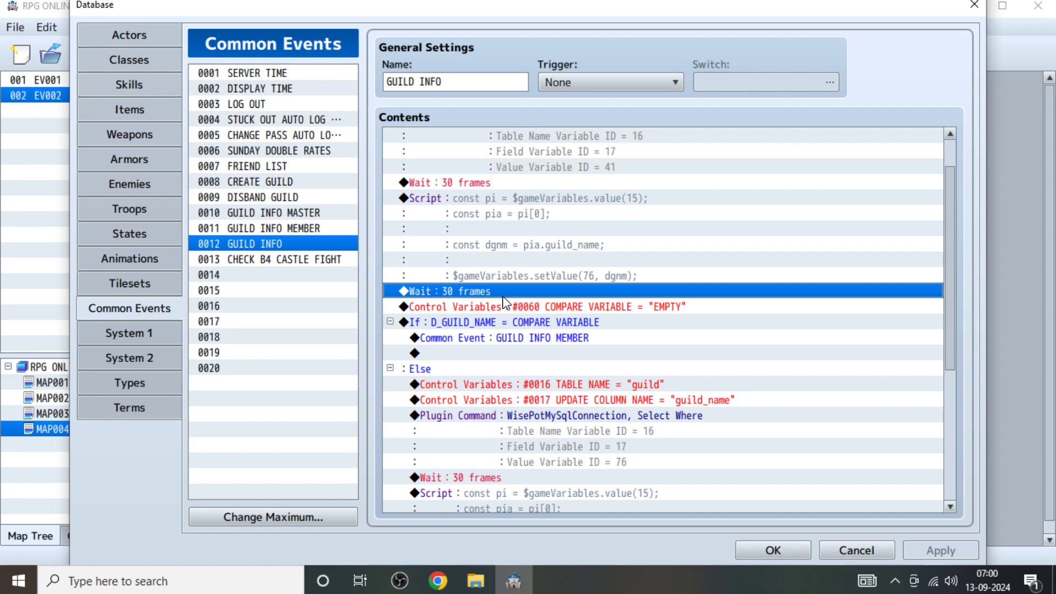
click(311, 260)
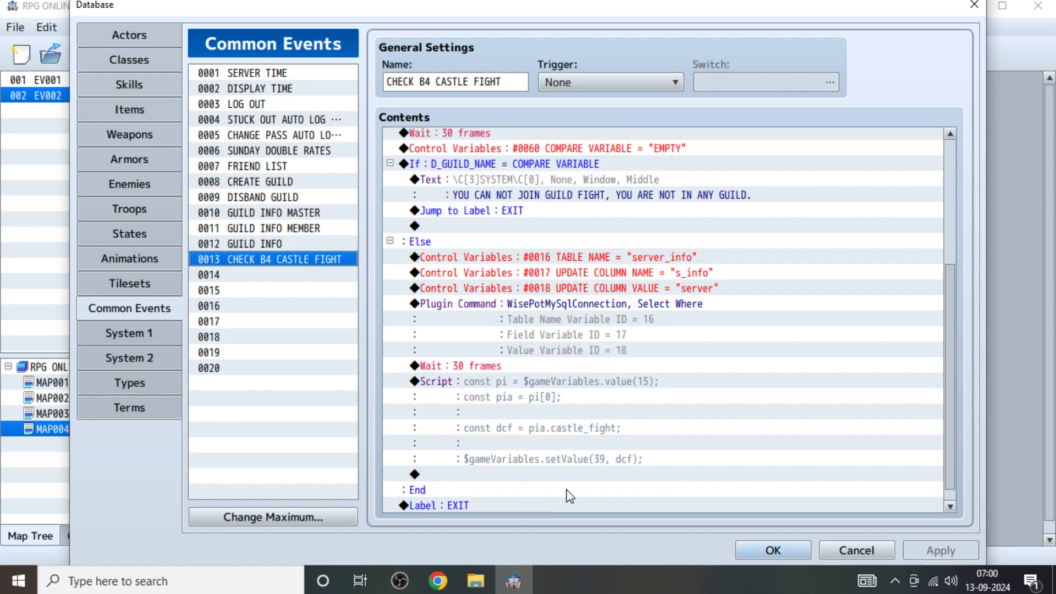
scroll(569, 492, down, 1)
click(450, 447)
click(453, 458)
key(ctrl+v)
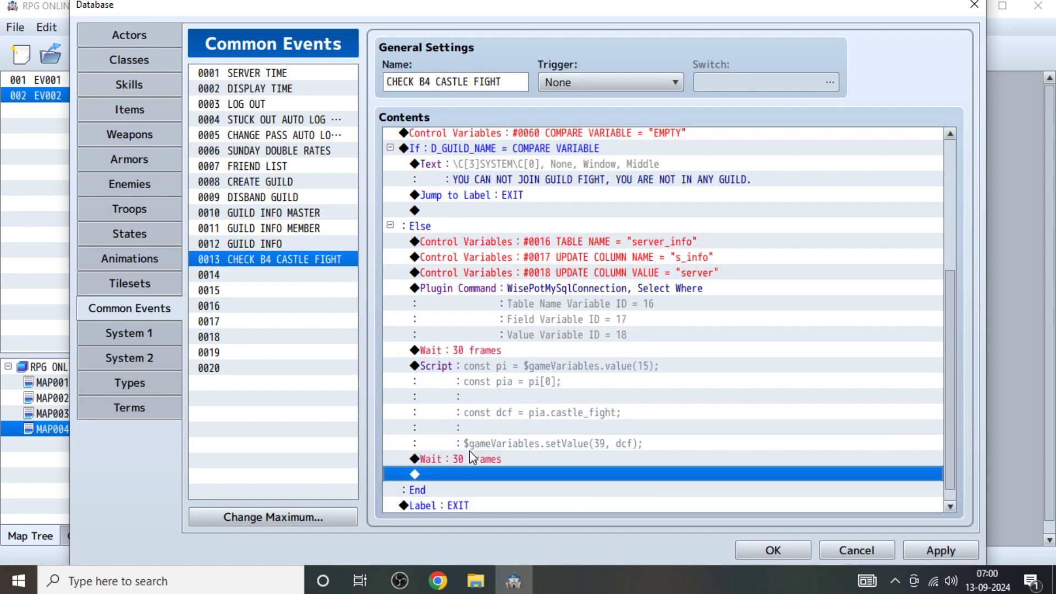
scroll(473, 418, down, 1)
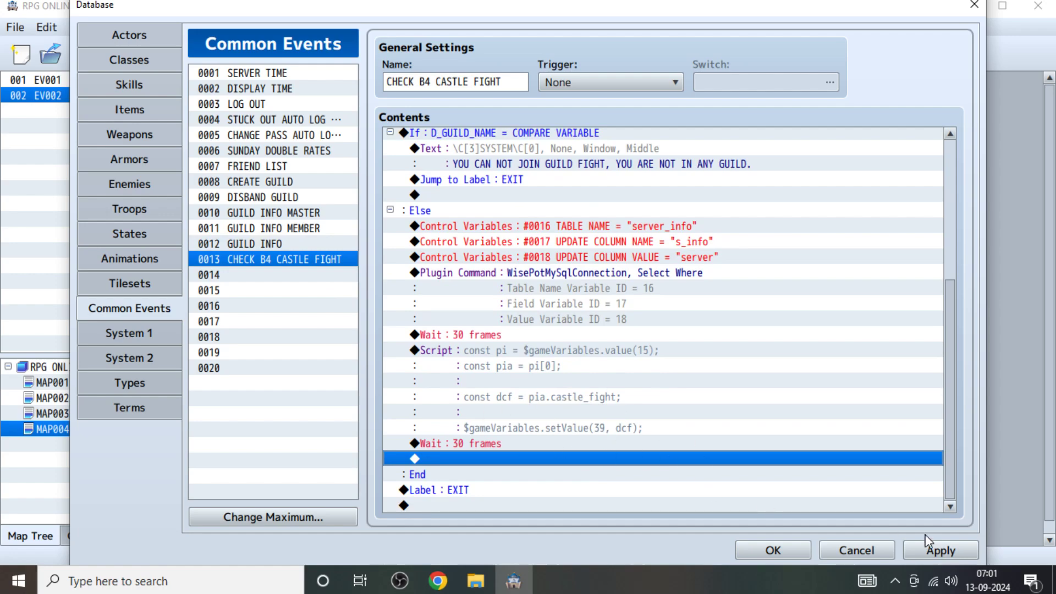
click(939, 549)
Check the castle_fight value in phpMyAdmin, and copy GUILD INFO's COMPARE VARIABLE command to below the last Wait of CHECK B4 CASTLE FIGHT's Else branch.
key(alt+Tab)
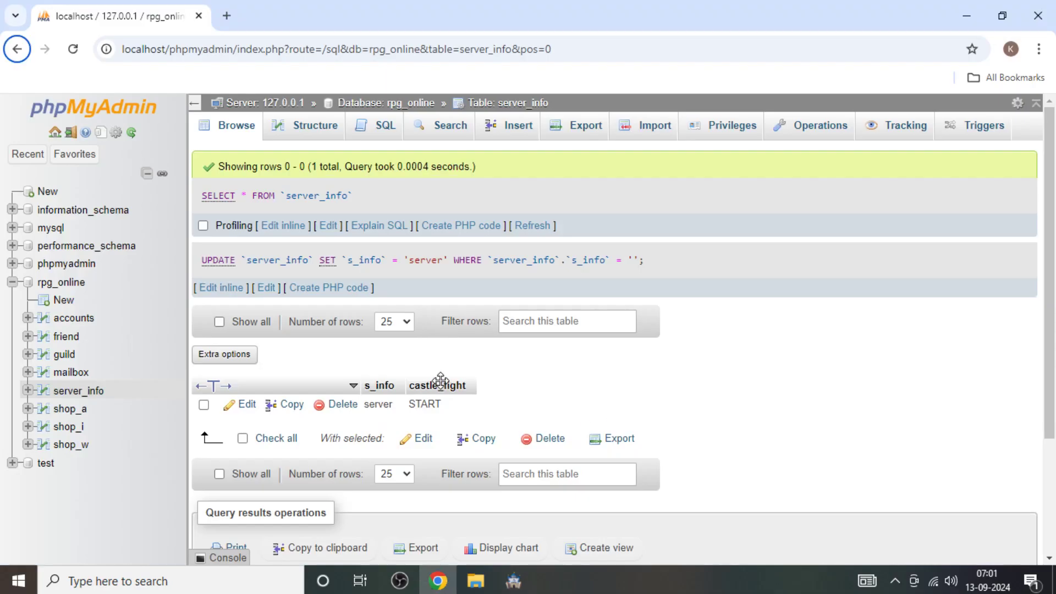
key(alt+Tab)
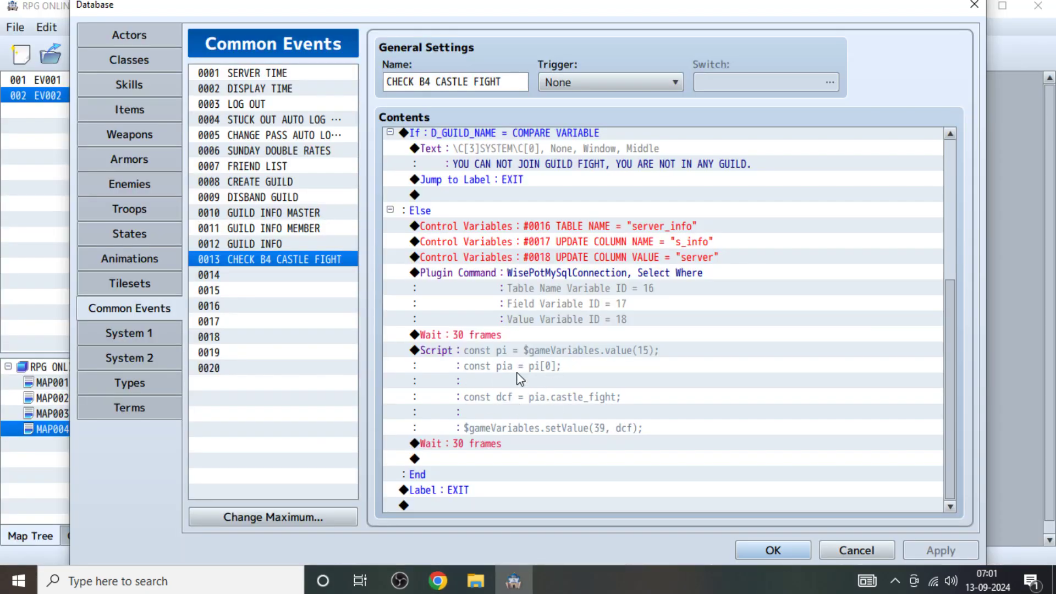
click(280, 245)
click(637, 308)
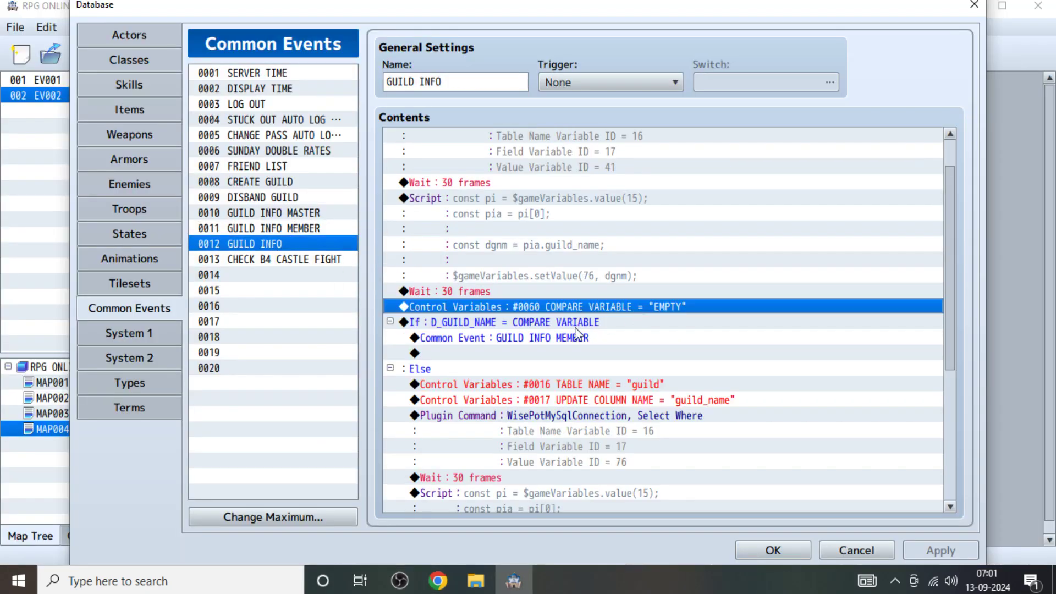
shift+click(533, 337)
click(498, 308)
click(313, 259)
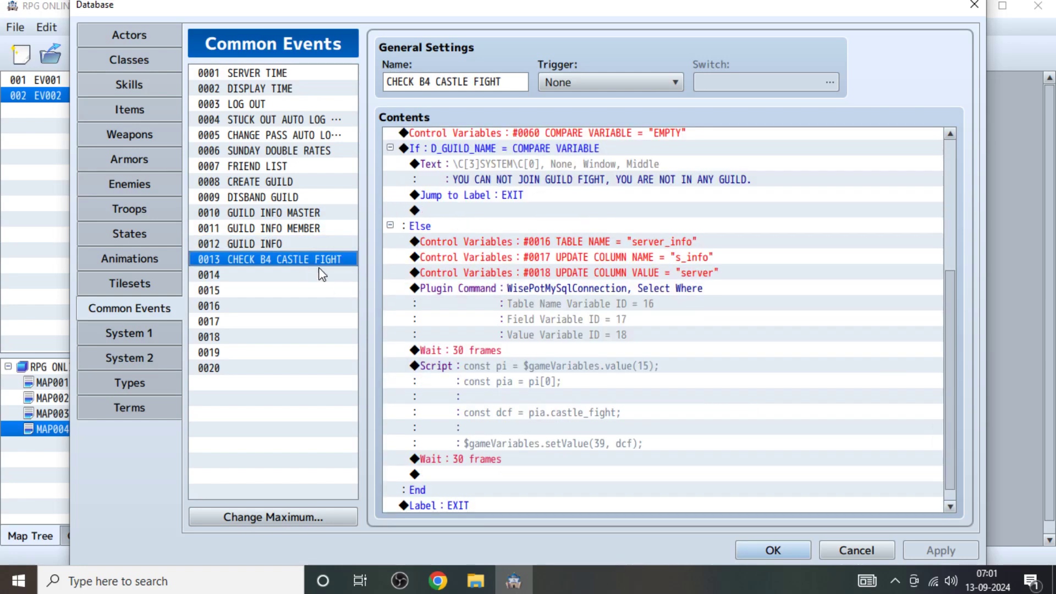
scroll(517, 393, down, 1)
click(478, 464)
key(ctrl+v)
Change the script operand of the Else branch's COMPARE VARIABLE command to "START".
right_click(571, 453)
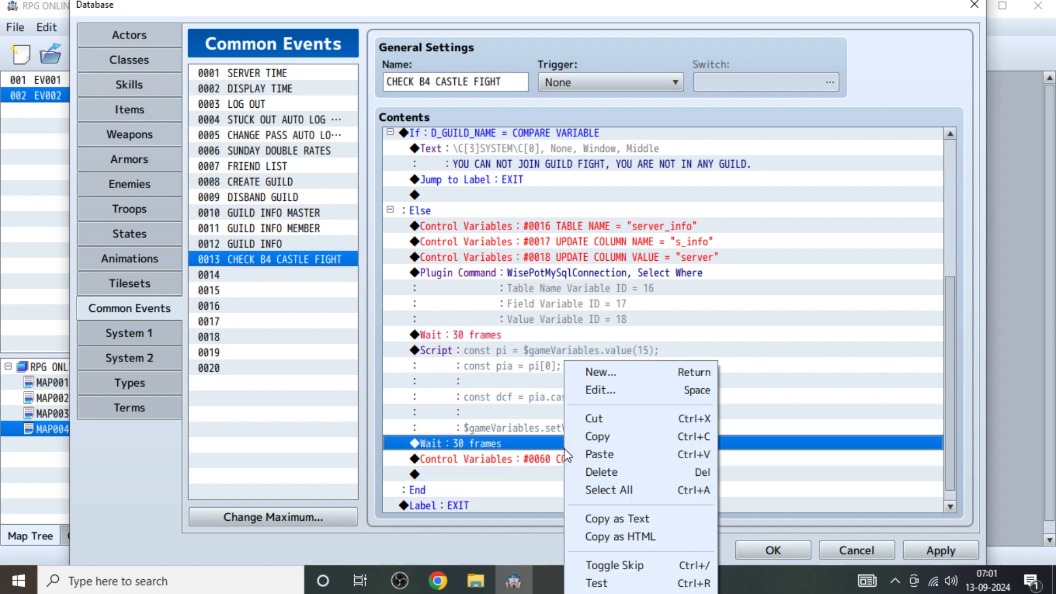
click(520, 452)
right_click(520, 451)
click(572, 389)
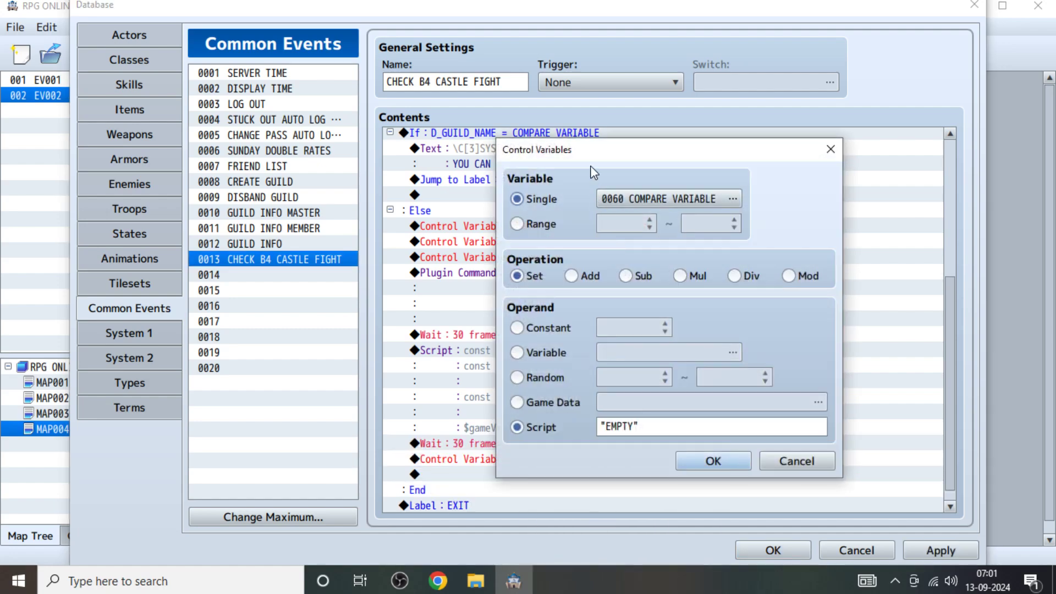
drag(594, 147, 762, 138)
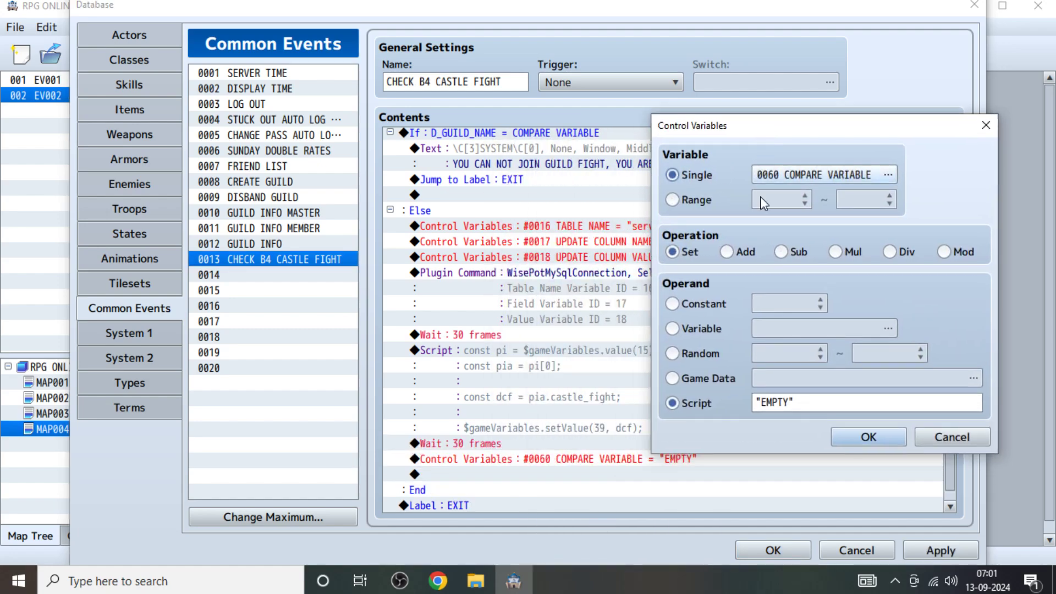
double_click(781, 402)
text(s)
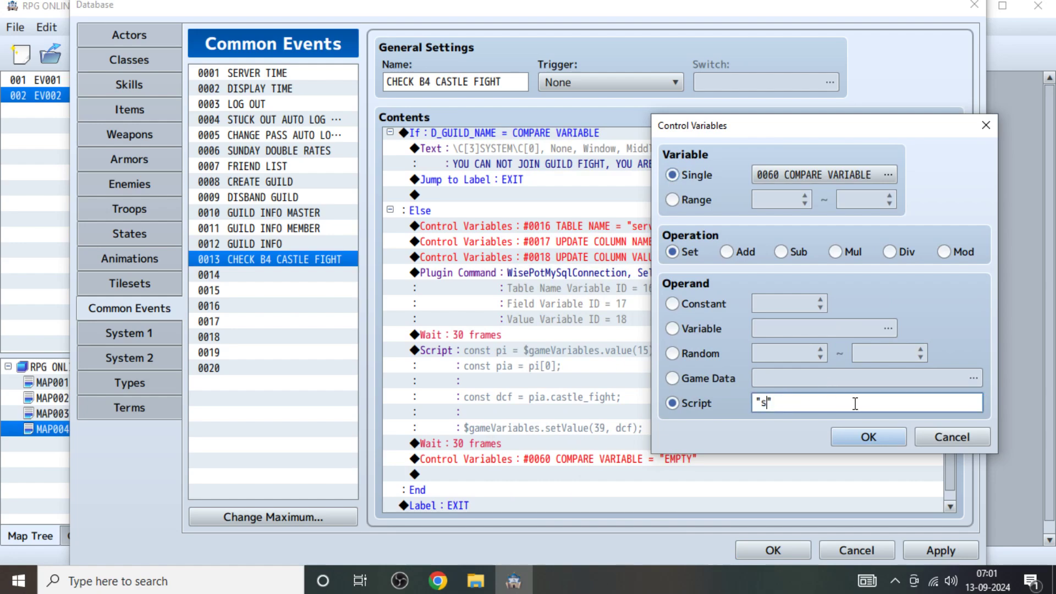
text(TART)
key(Return)
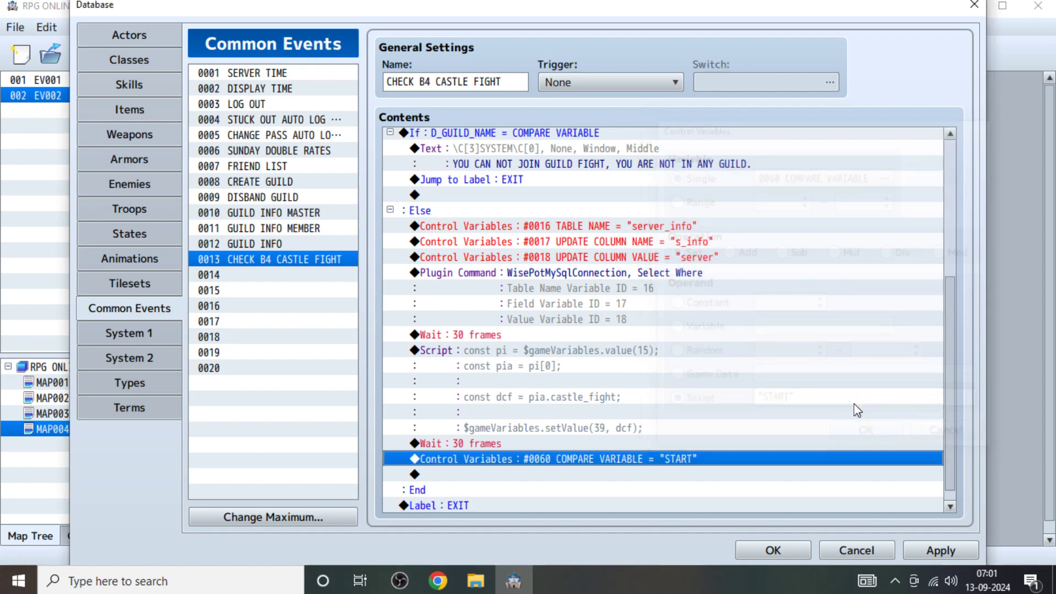
Start a conditional branch below the "START" COMPARE VARIABLE command in the Else branch, testing variable 0039 D_C_F_START.
scroll(856, 410, down, 1)
click(479, 460)
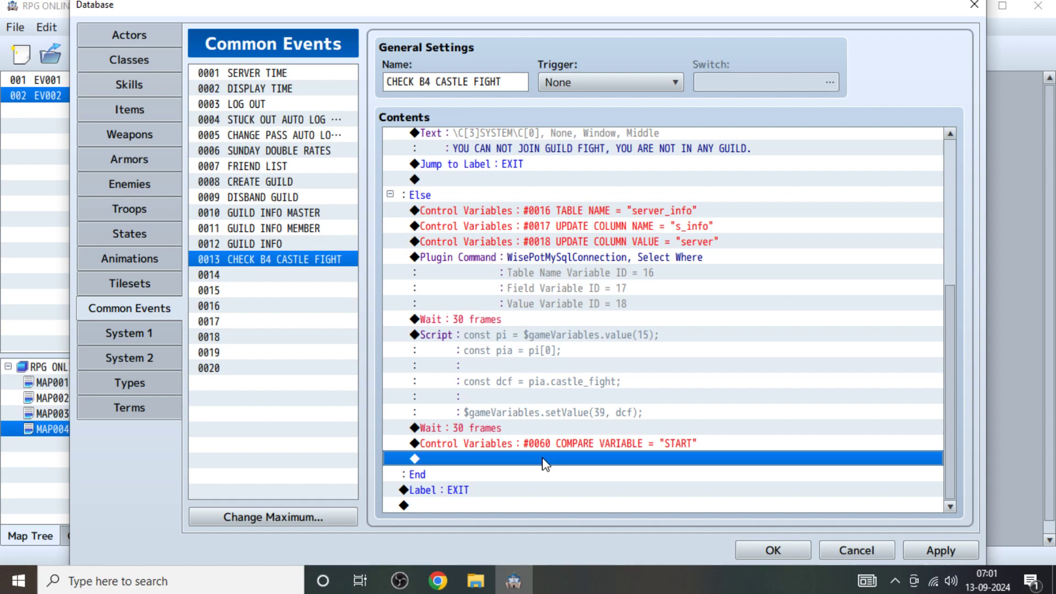
double_click(544, 464)
drag(647, 44, 868, 17)
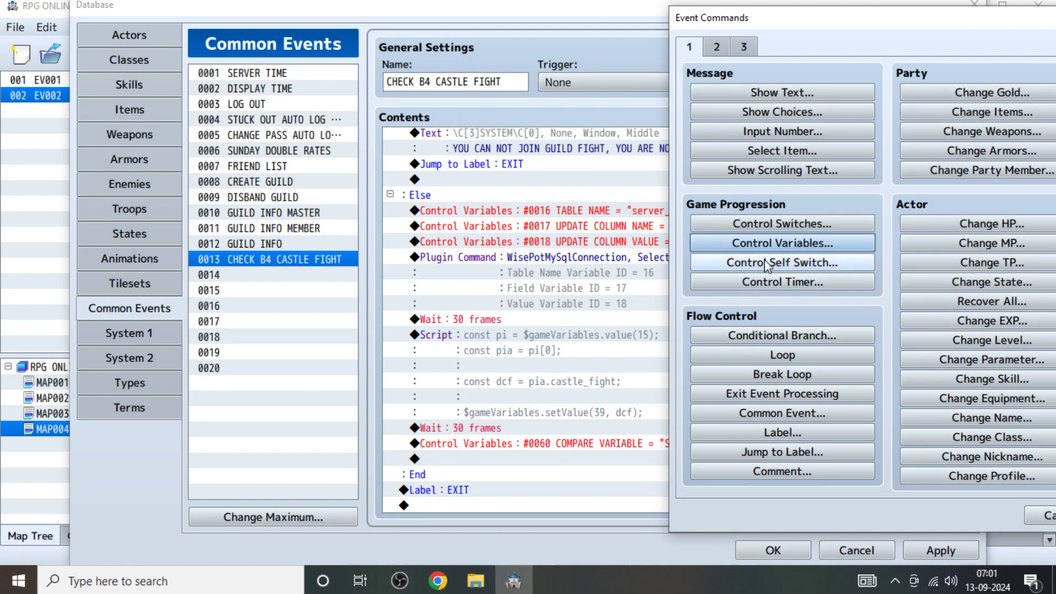
click(771, 334)
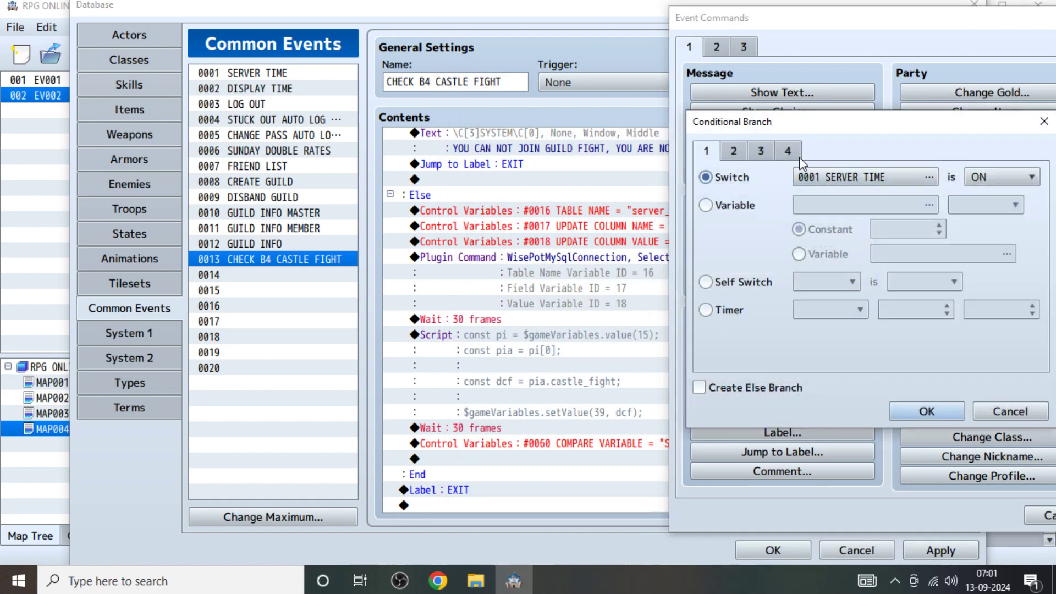
click(730, 206)
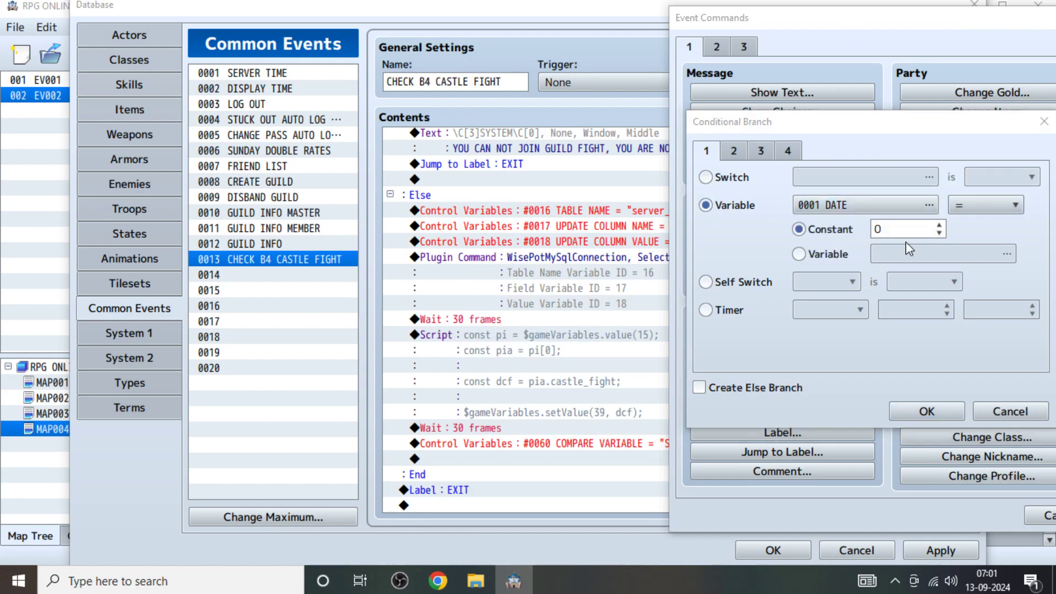
click(929, 205)
double_click(869, 385)
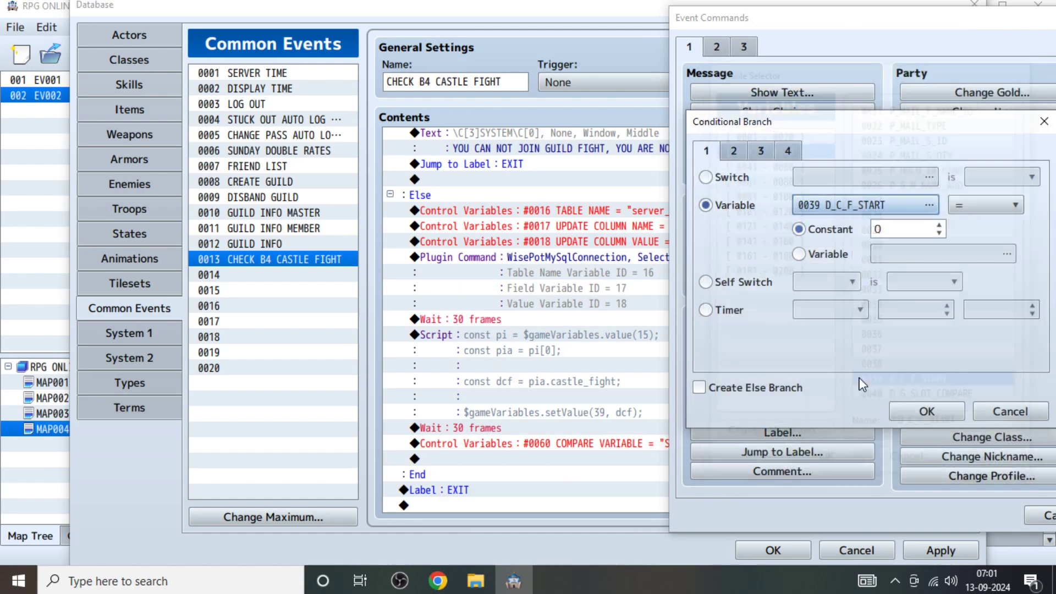
Compare the condition for equality with variable 0060 COMPARE VARIABLE and include an Else branch.
click(825, 255)
click(921, 255)
click(771, 164)
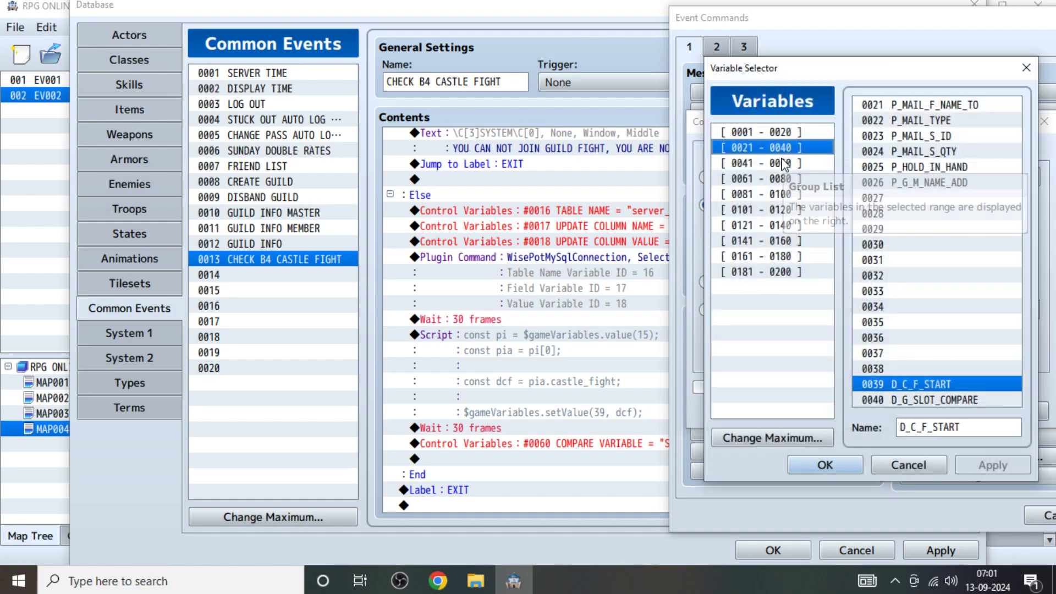
double_click(902, 400)
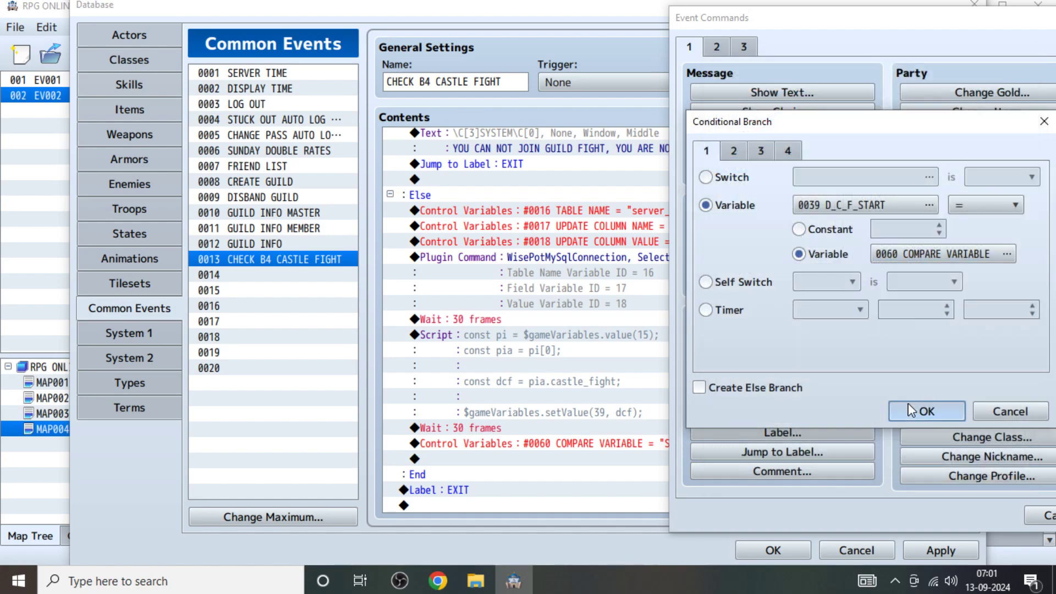
click(776, 391)
click(926, 412)
Copy the guildless-player text and its Jump to Label EXIT command into the Else branch of the D_C_F_START condition.
scroll(633, 424, down, 2)
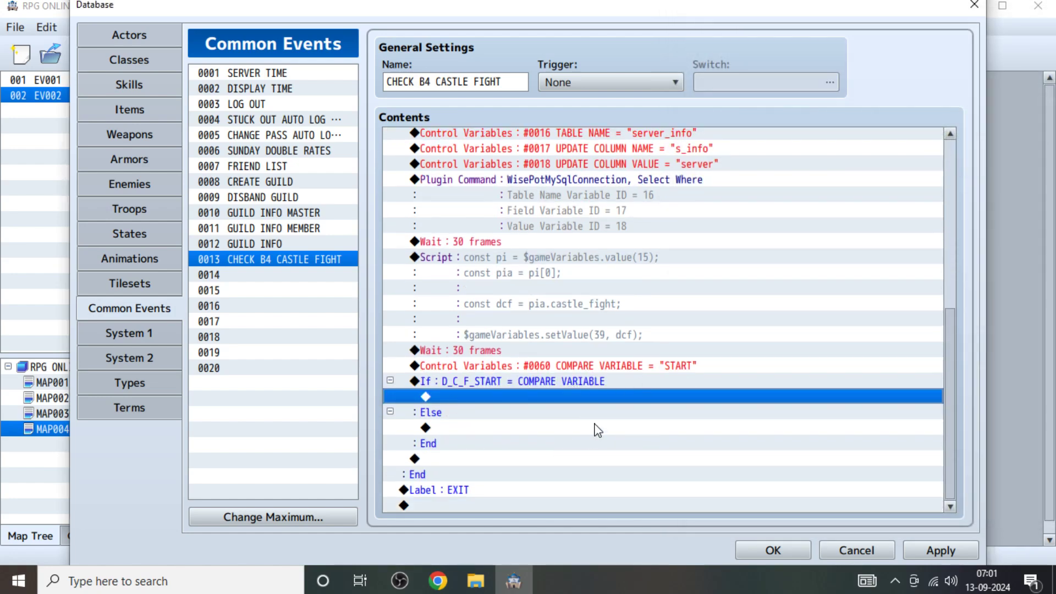
click(469, 428)
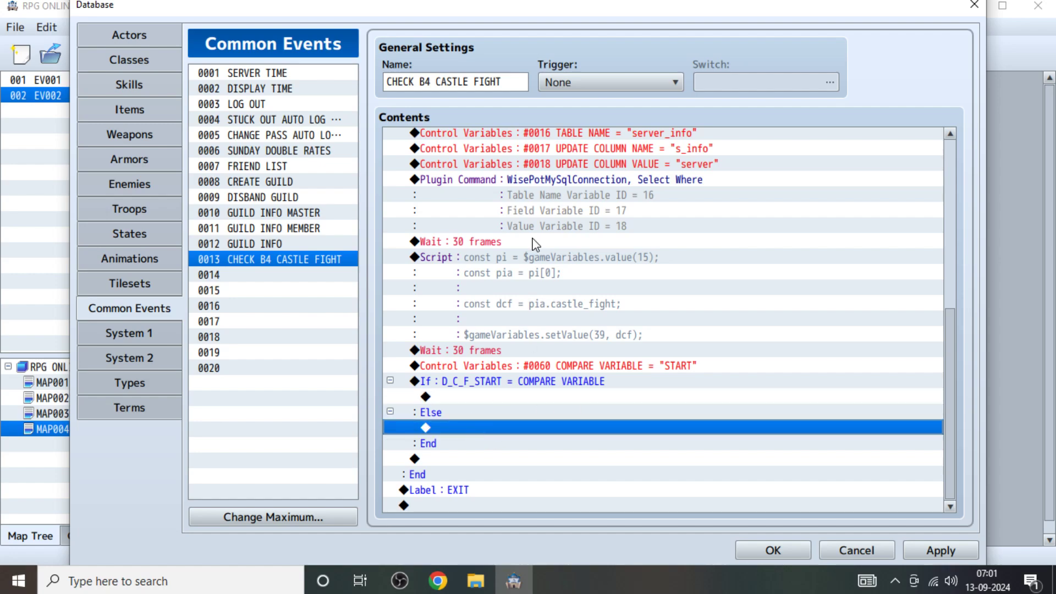
scroll(536, 242, up, 3)
drag(498, 219, 487, 240)
scroll(524, 306, down, 1)
scroll(524, 305, down, 3)
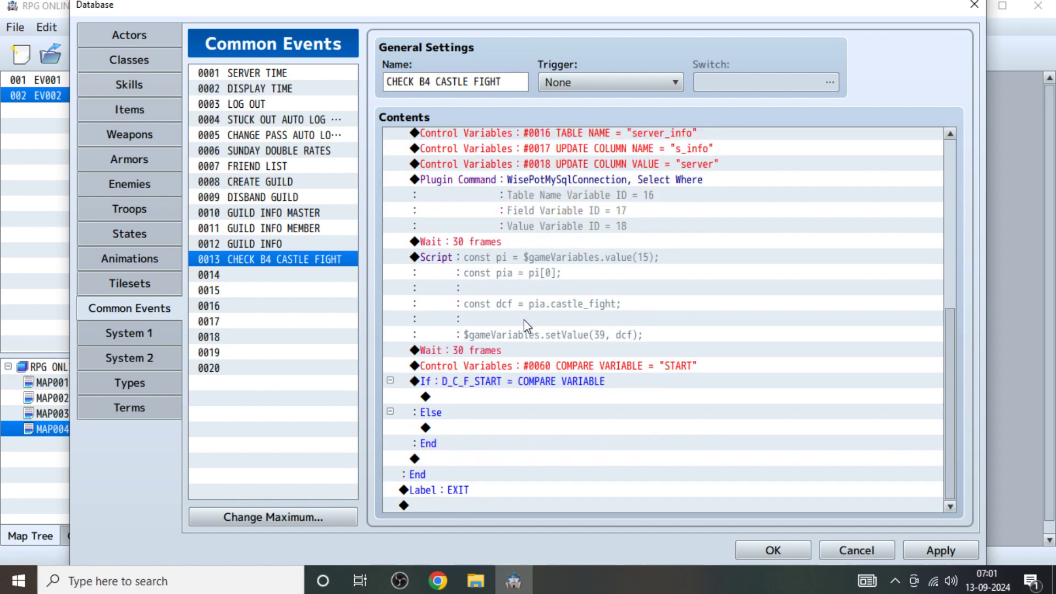
click(447, 430)
key(ctrl+v)
Change the copied message to "PLEASE COME BACK, WHEN CASTLE FIGHT START." and apply the change.
click(494, 431)
right_click(492, 430)
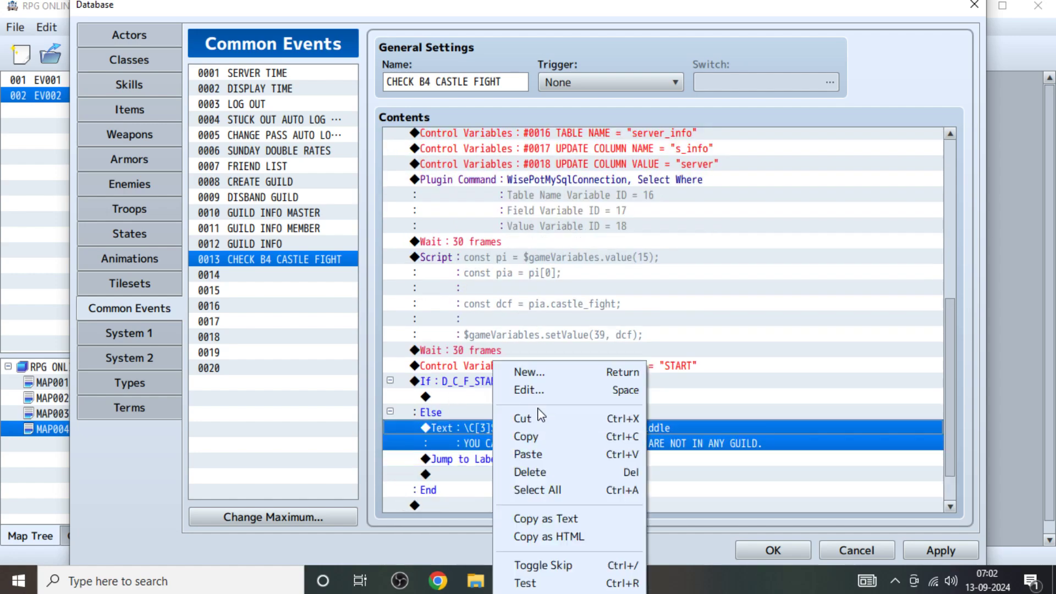
click(586, 389)
key(ctrl+a)
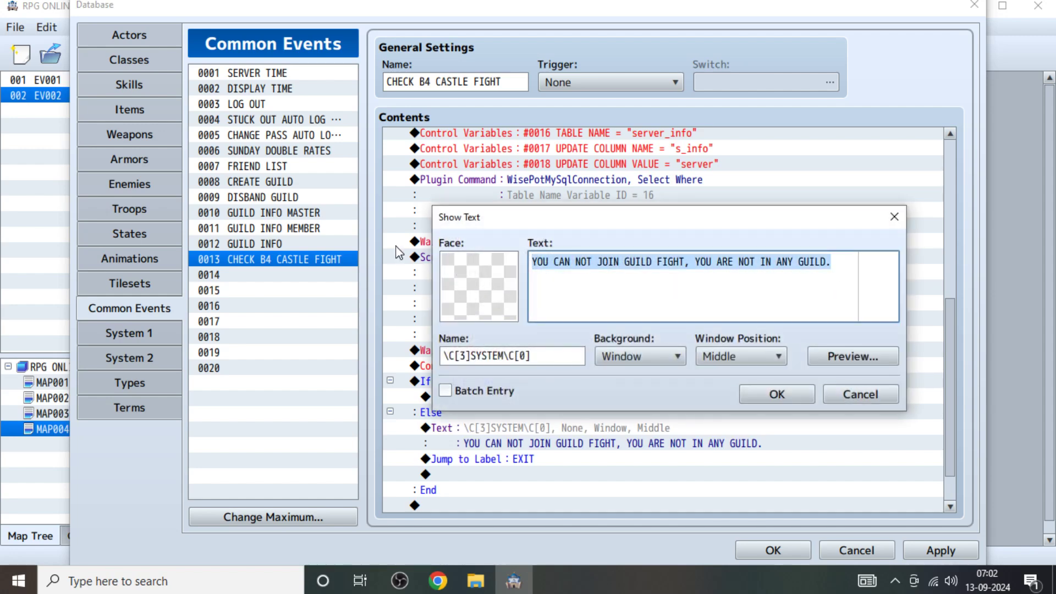
text(PLEASE COME BACK, WHEN GU)
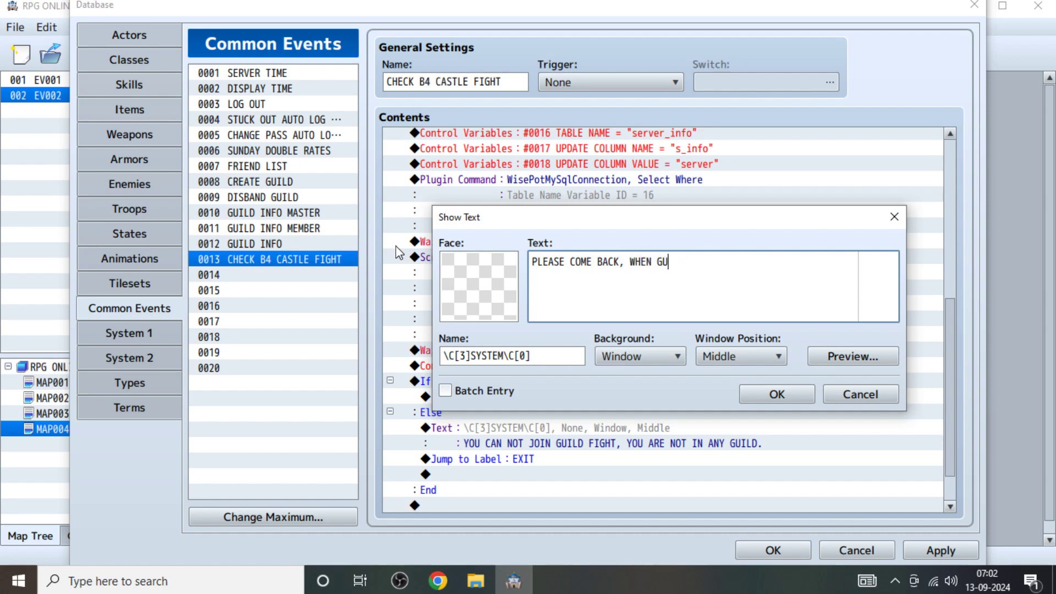
key(BackSpace)
key(BackSpace)
text(CASTLE FIGHT START.)
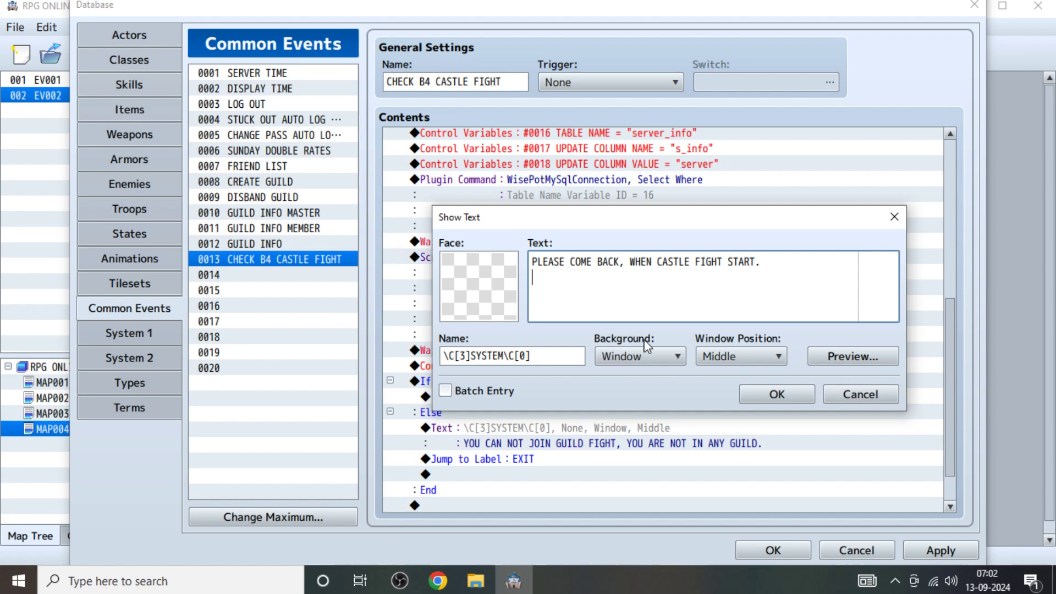
click(776, 393)
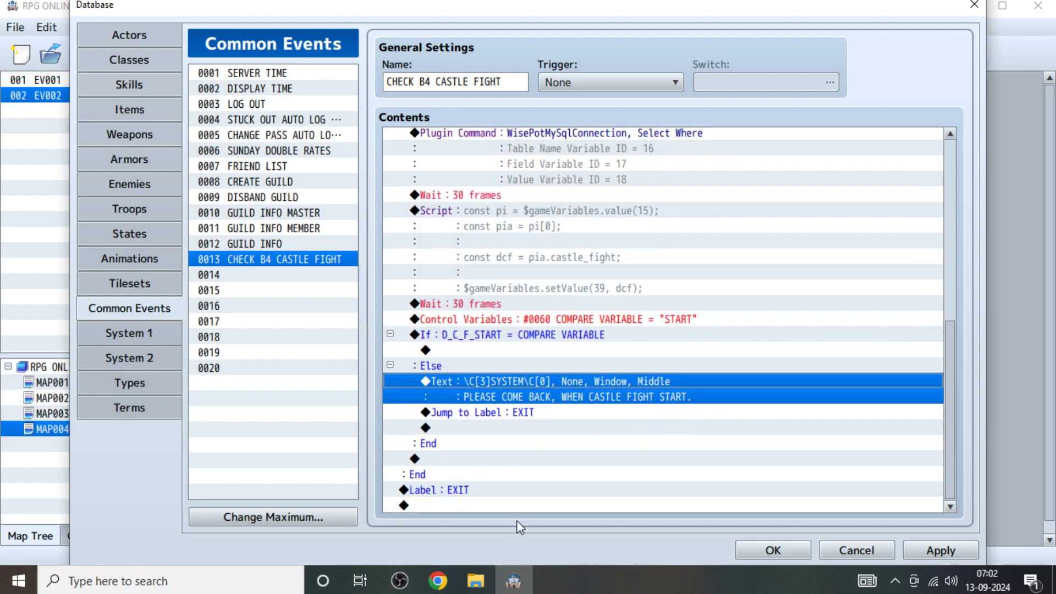
click(940, 550)
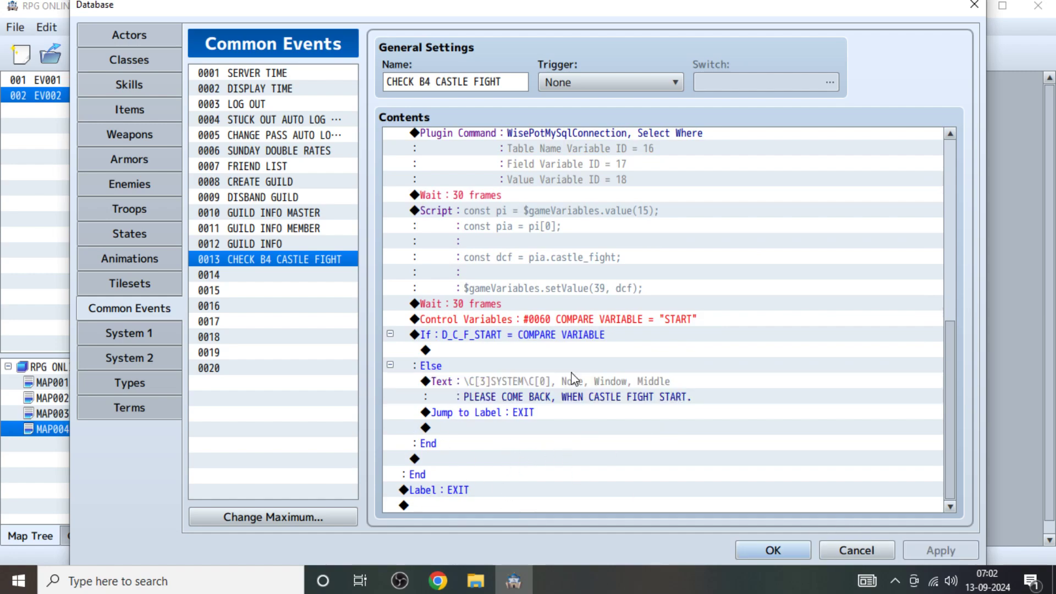
Check the castle_fight value in phpMyAdmin, and copy the "PLEASE COME BACK" text command into the D_C_F_START condition's If branch.
click(576, 388)
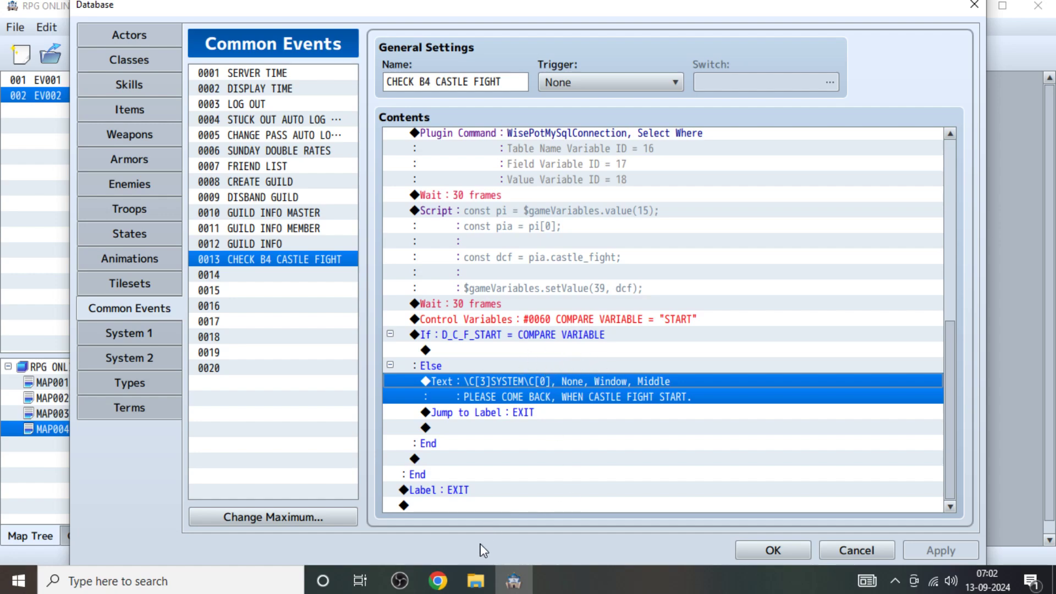
click(447, 569)
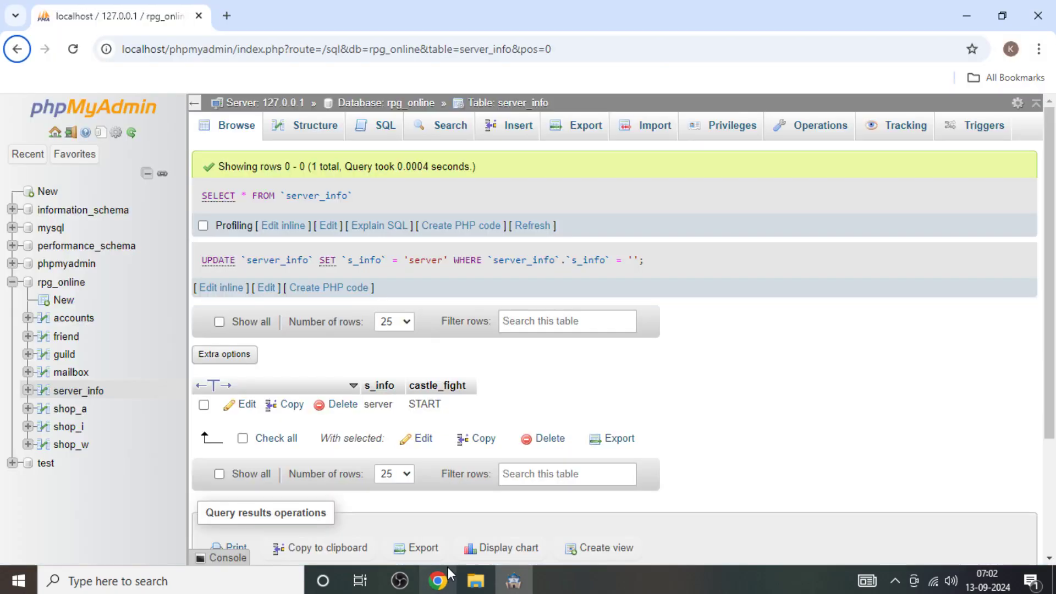
click(513, 581)
click(512, 350)
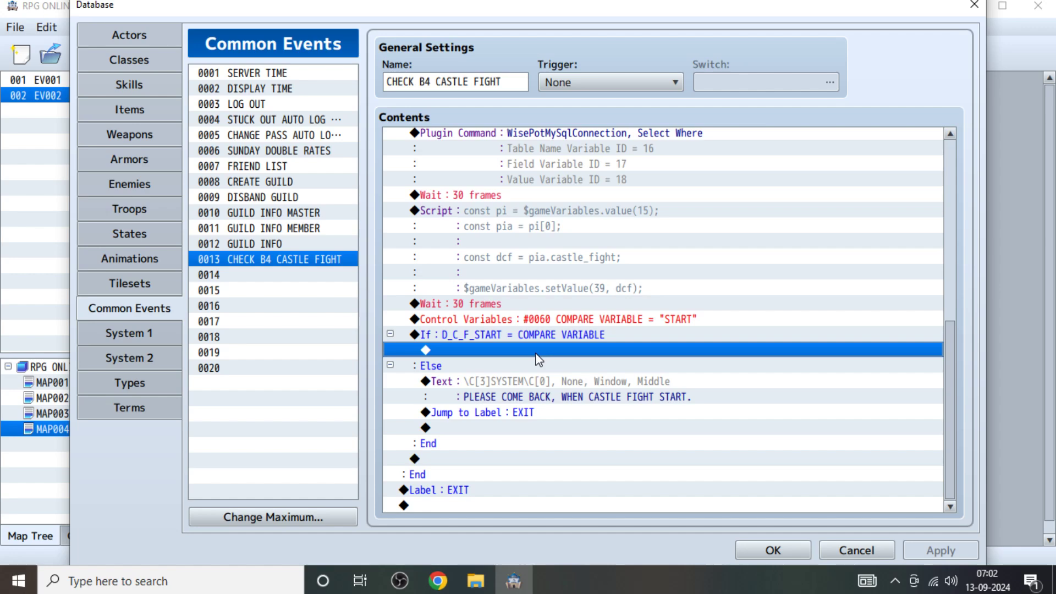
click(529, 381)
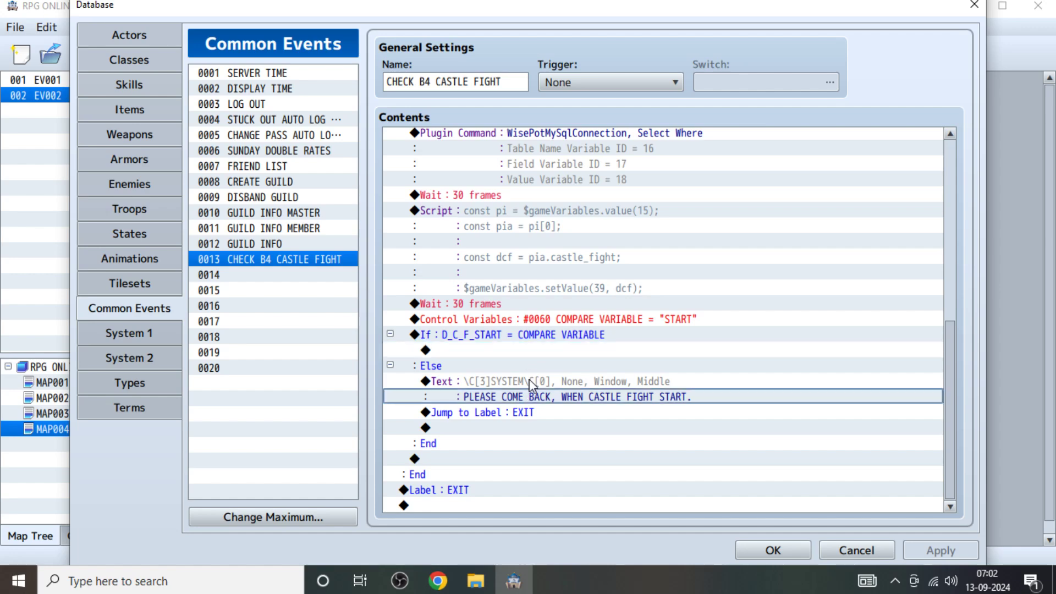
click(516, 347)
key(ctrl+v)
Change the If branch's message to "CASTLE FIGHT IS STARTED, WISH YO LUCK." and close the database with the changes saved.
right_click(592, 371)
click(593, 376)
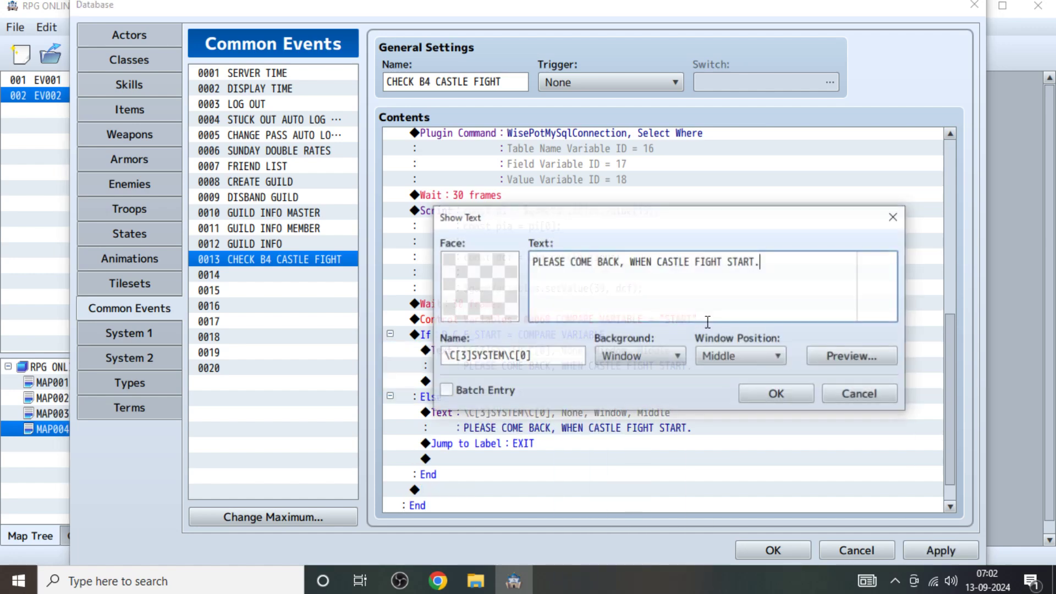
text(CASTLE FIGHT IS STARTED, WISH YO LUCK)
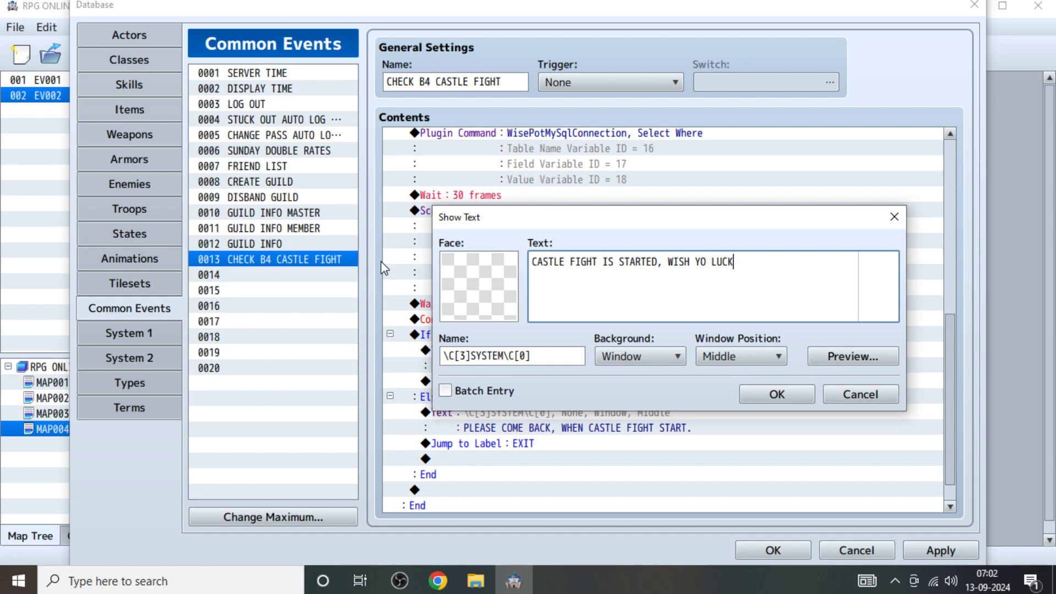
text(.)
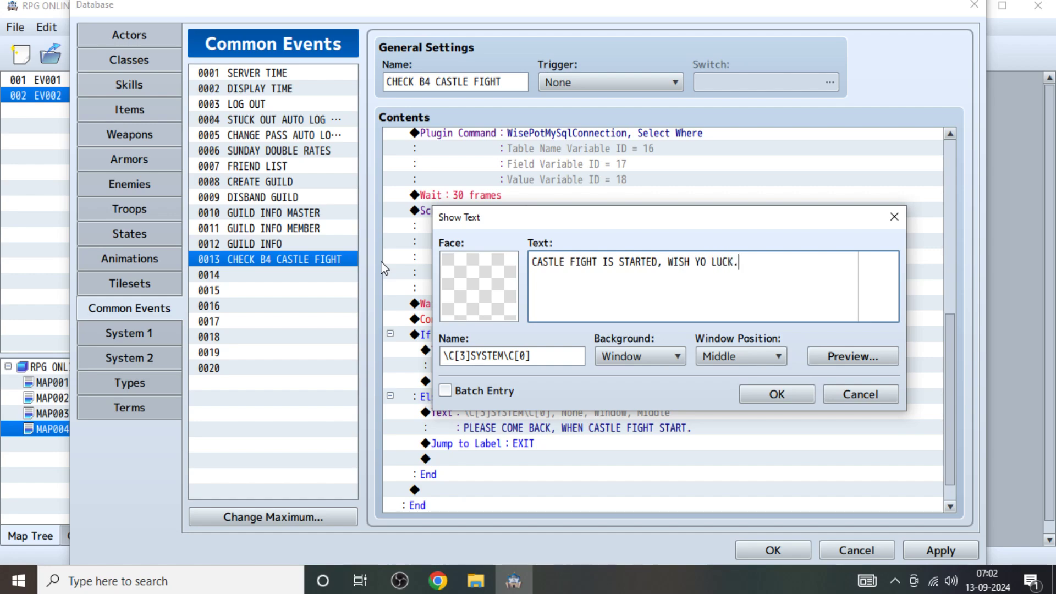
click(777, 394)
double_click(563, 384)
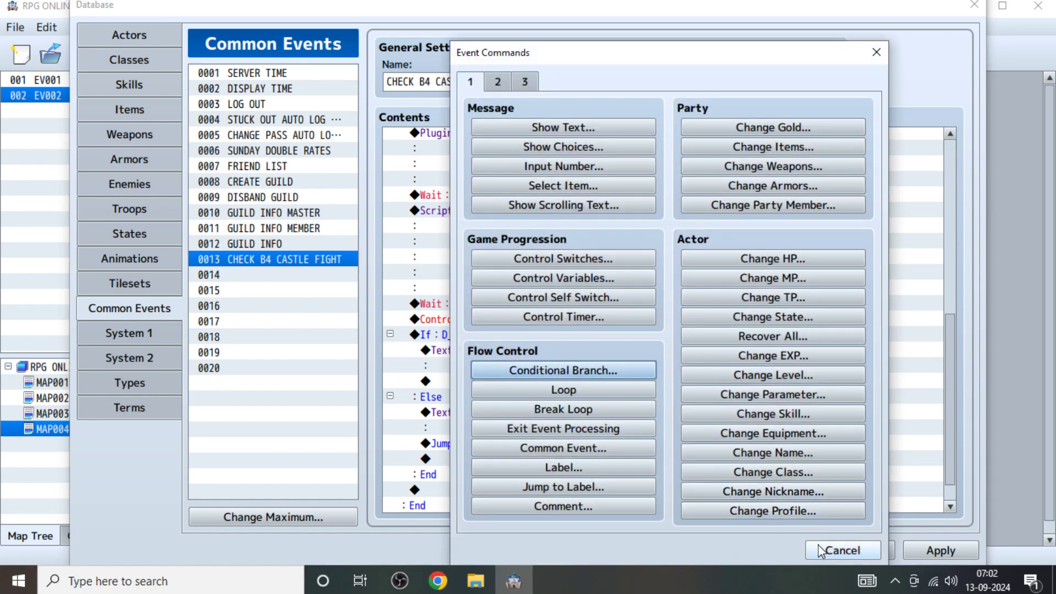
click(844, 550)
click(774, 550)
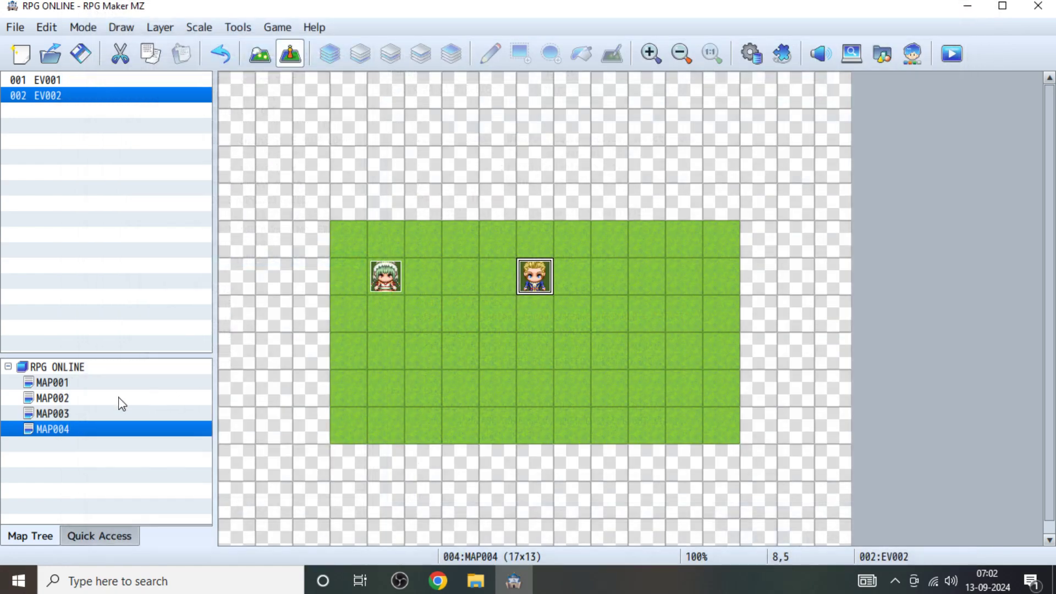
Create a new map MAP005 under RPG ONLINE with the 0002 Outside tileset.
right_click(74, 372)
click(137, 344)
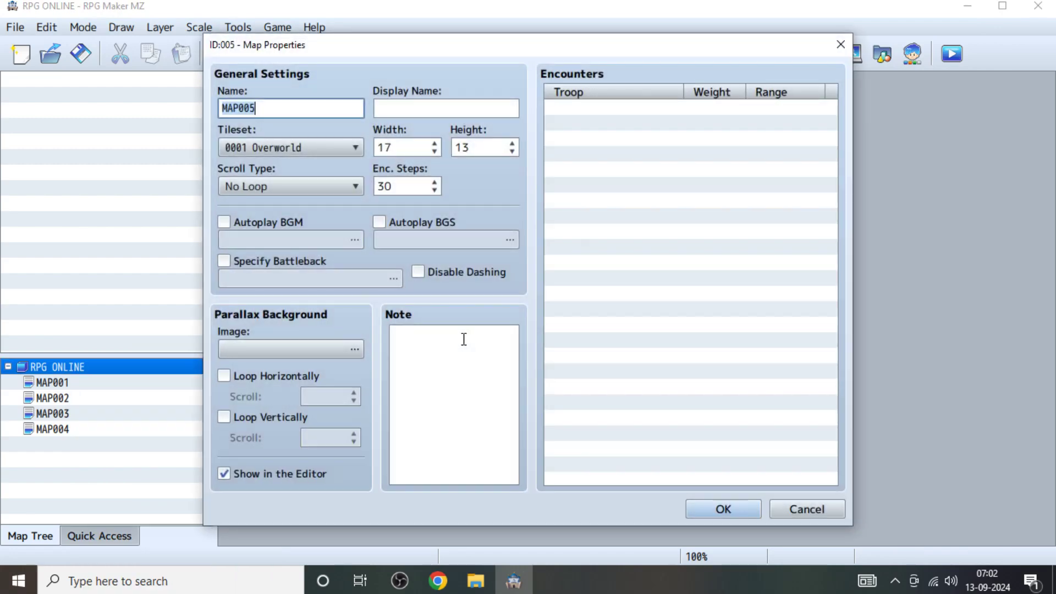
click(352, 148)
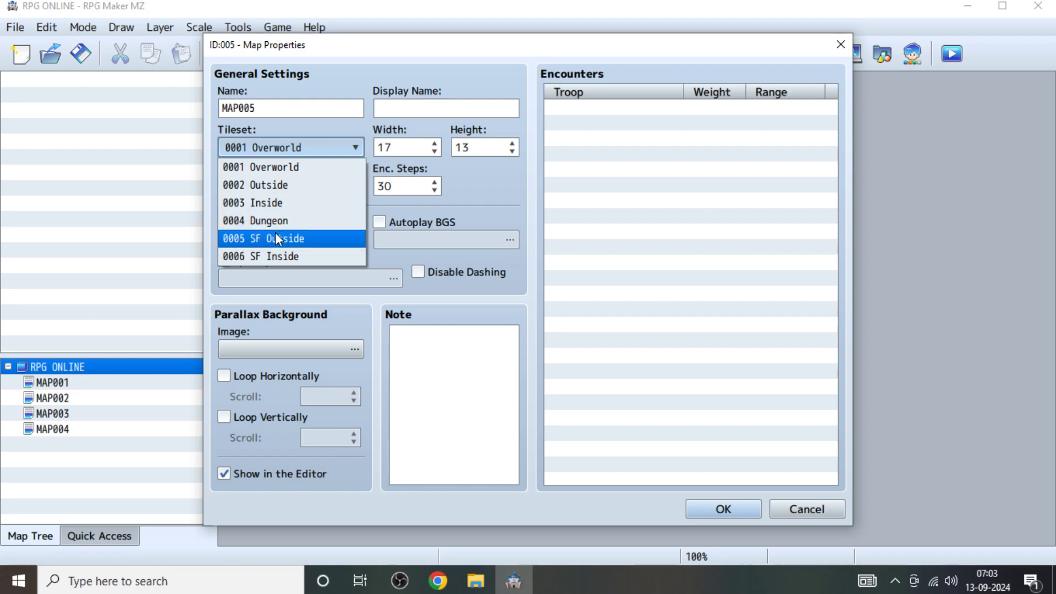
click(263, 185)
click(715, 509)
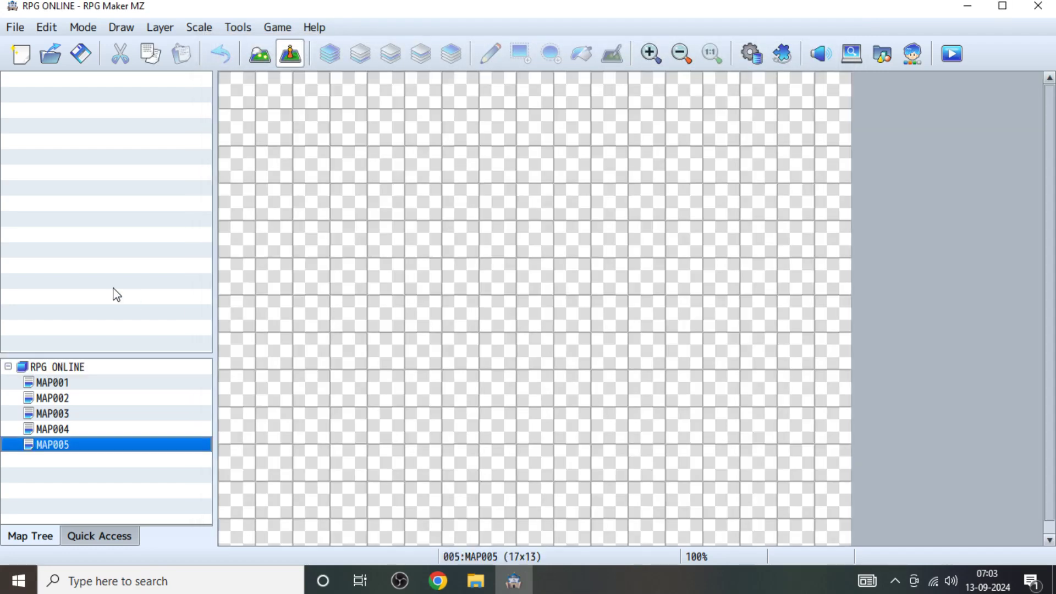
Paint two separate 3x3 grass squares near the map's upper edge, two tiles apart.
click(260, 54)
click(20, 142)
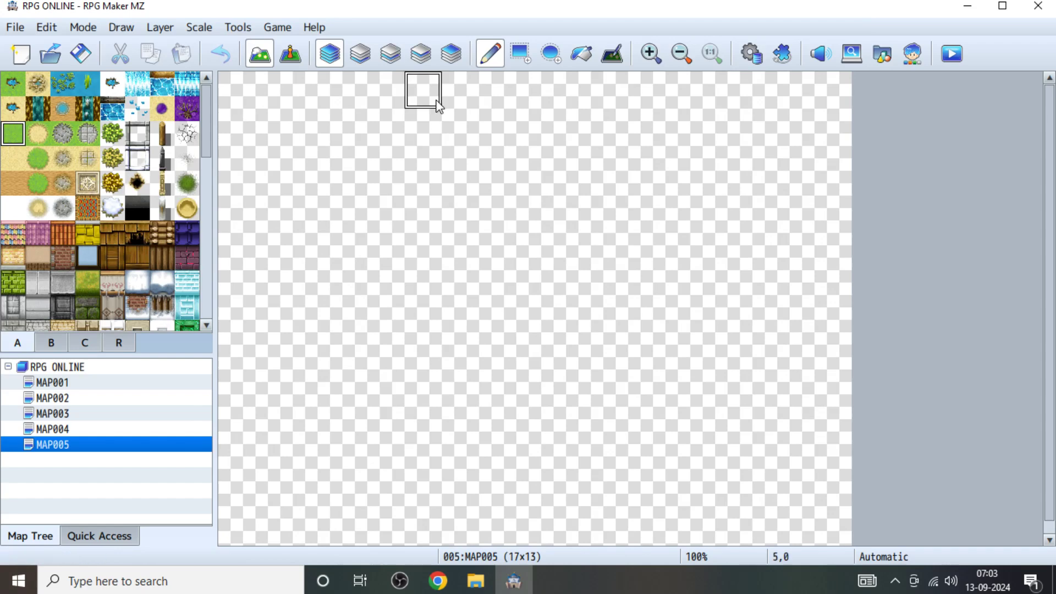
mouse_move(284, 144)
mouse_down()
mouse_move(303, 209)
mouse_move(324, 138)
mouse_move(312, 202)
mouse_up()
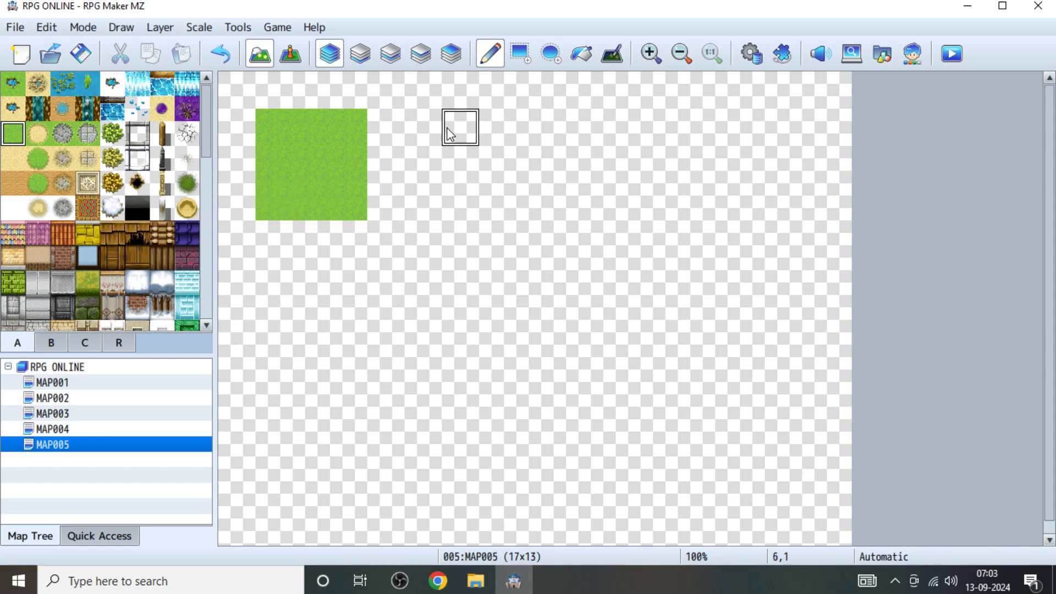
mouse_move(461, 130)
mouse_down()
mouse_move(457, 200)
mouse_move(540, 180)
mouse_move(501, 150)
mouse_up()
click(503, 157)
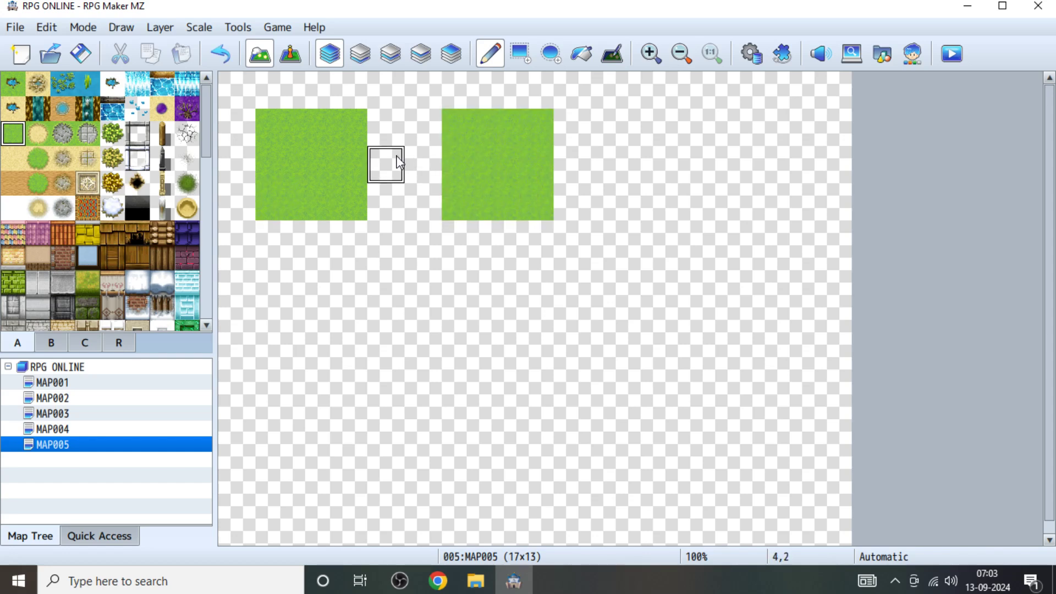
Try joining the two grass squares with a two-tile grass strip, and undo it.
click(413, 164)
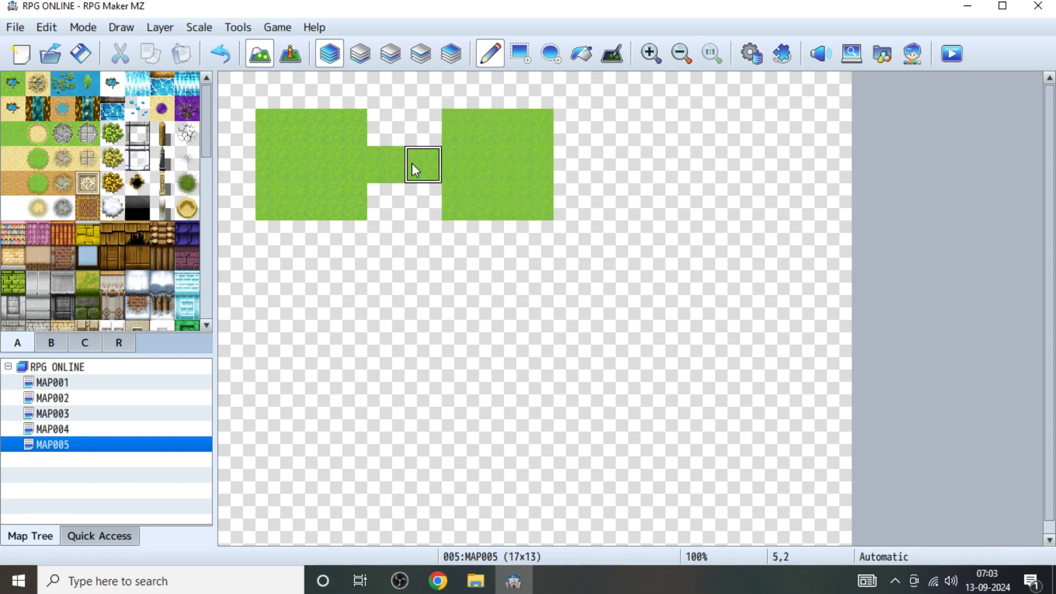
key(ctrl+z)
key(ctrl+z)
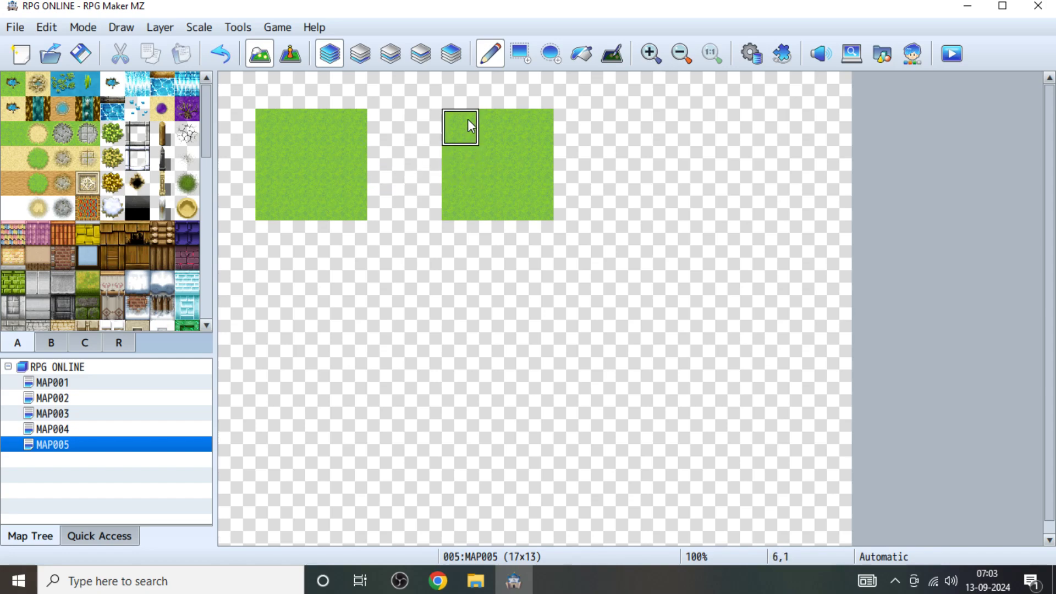
Shift the second grass square one tile to the right by duplicating its 3x3 tiles and erasing the leftover column.
drag(466, 126, 539, 220)
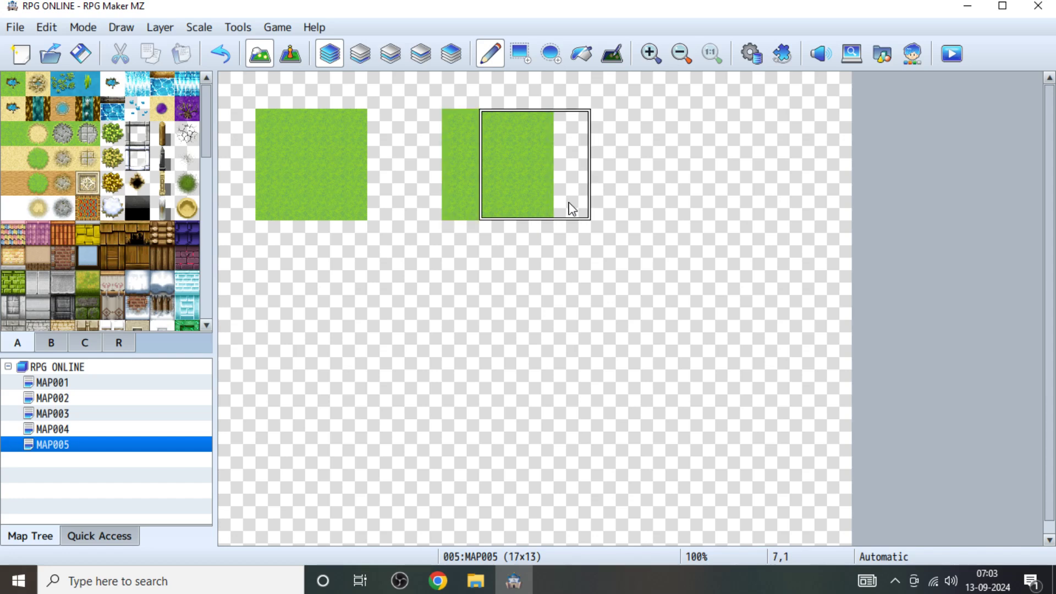
click(569, 206)
right_click(460, 237)
drag(460, 237, 460, 88)
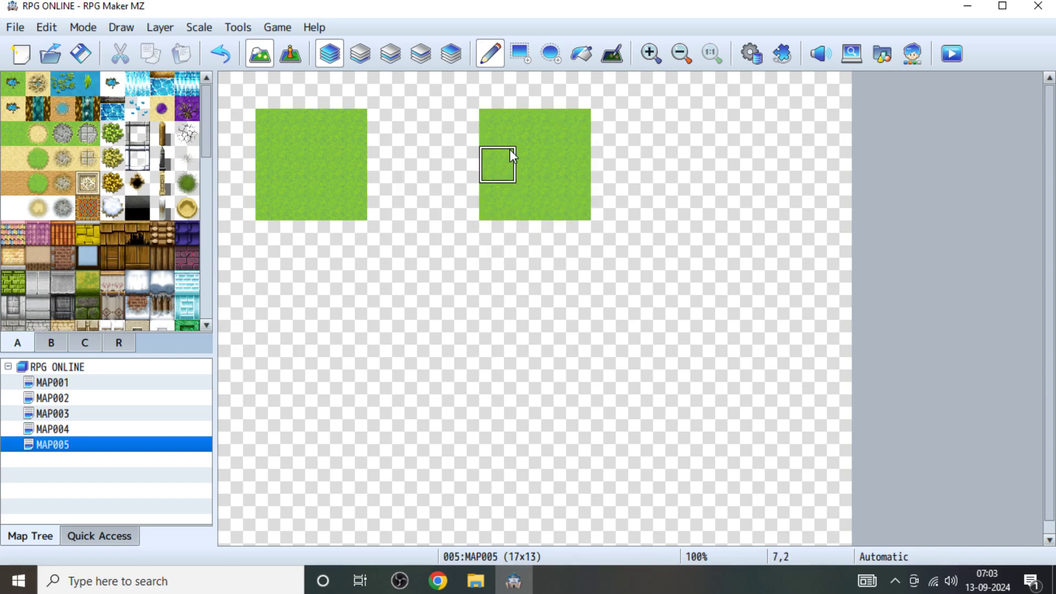
Duplicate the second 3x3 grass square to form a third square in the upper row and a matching second row of three.
mouse_move(503, 137)
mouse_down()
mouse_move(557, 213)
mouse_move(586, 214)
mouse_up()
click(745, 208)
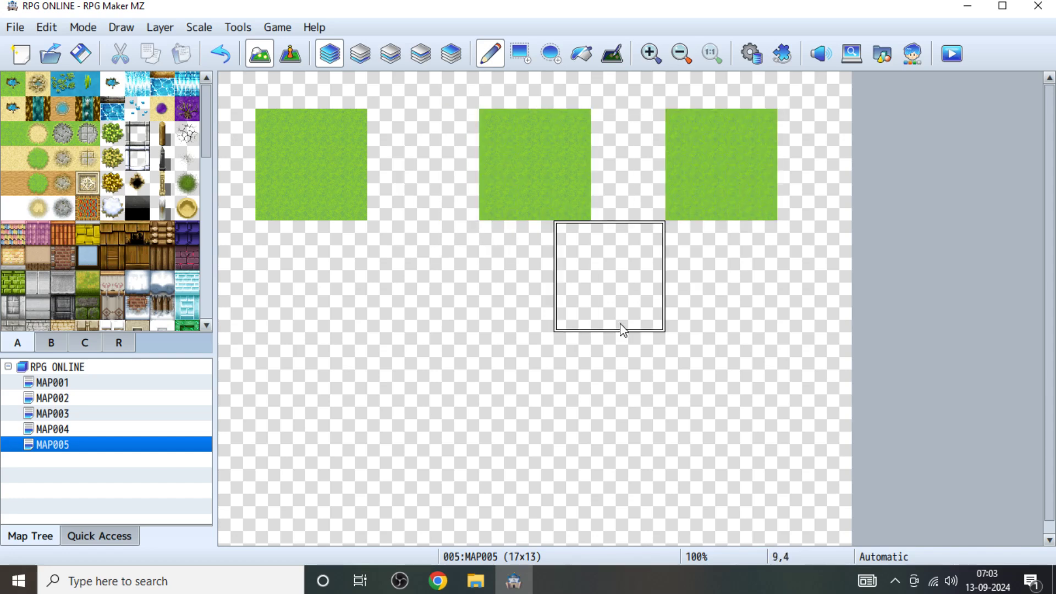
click(343, 381)
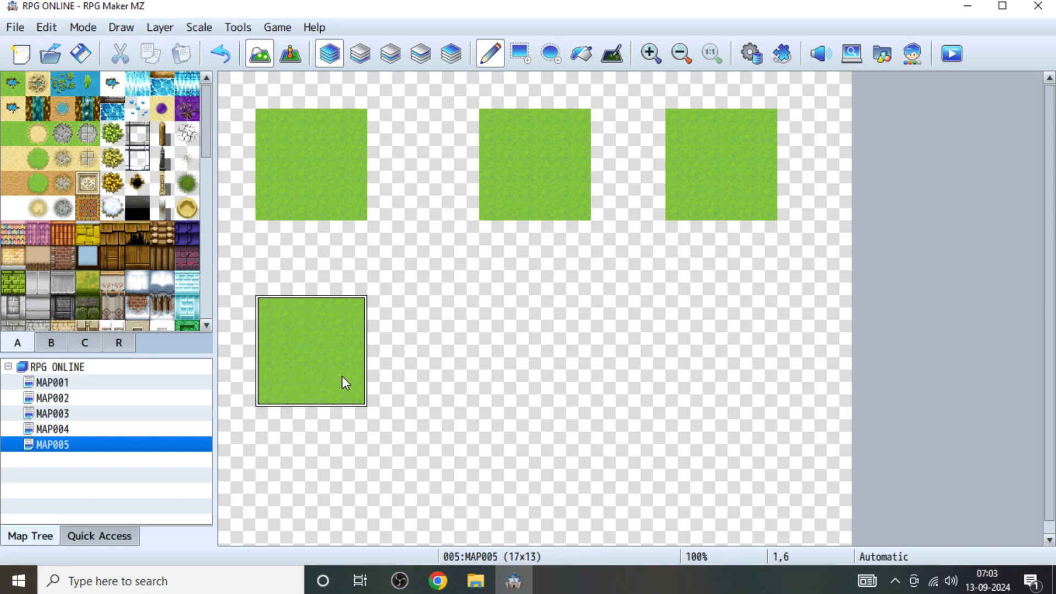
click(570, 384)
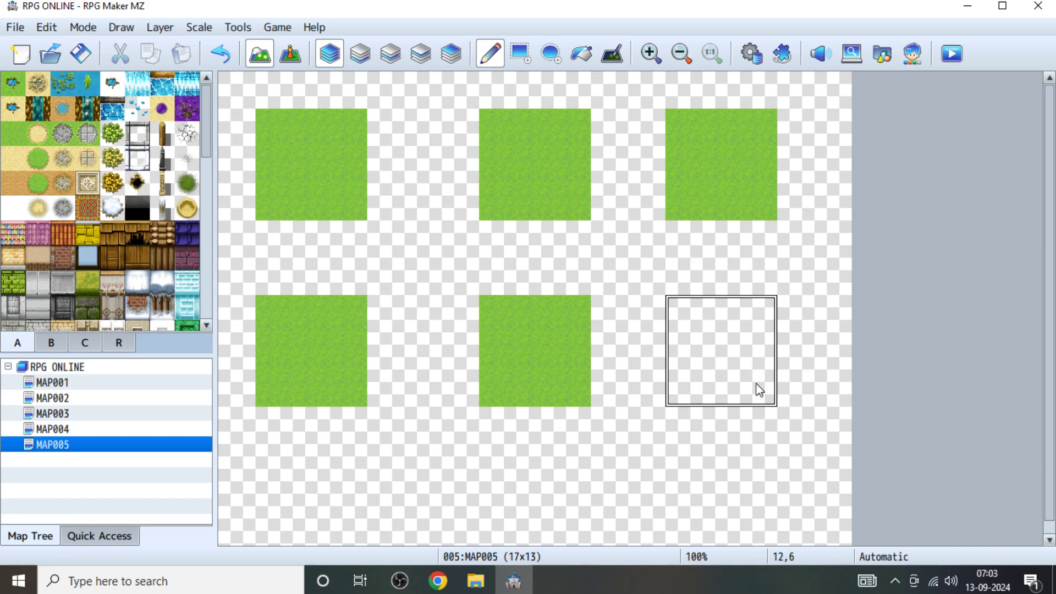
click(758, 388)
scroll(743, 380, down, 1)
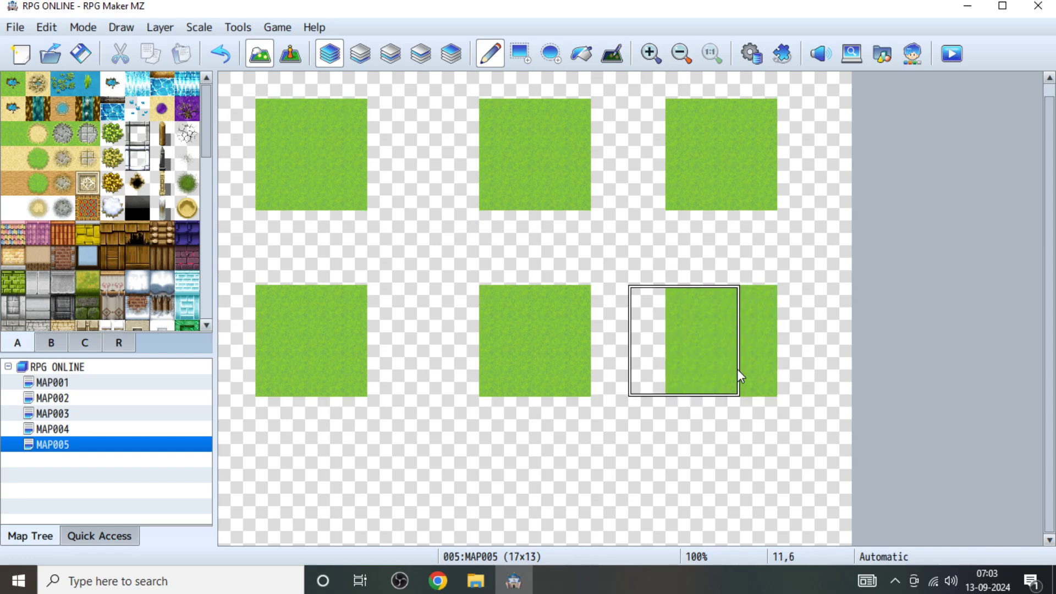
Try adding a seventh grass square below the middle column, and erase it.
click(577, 530)
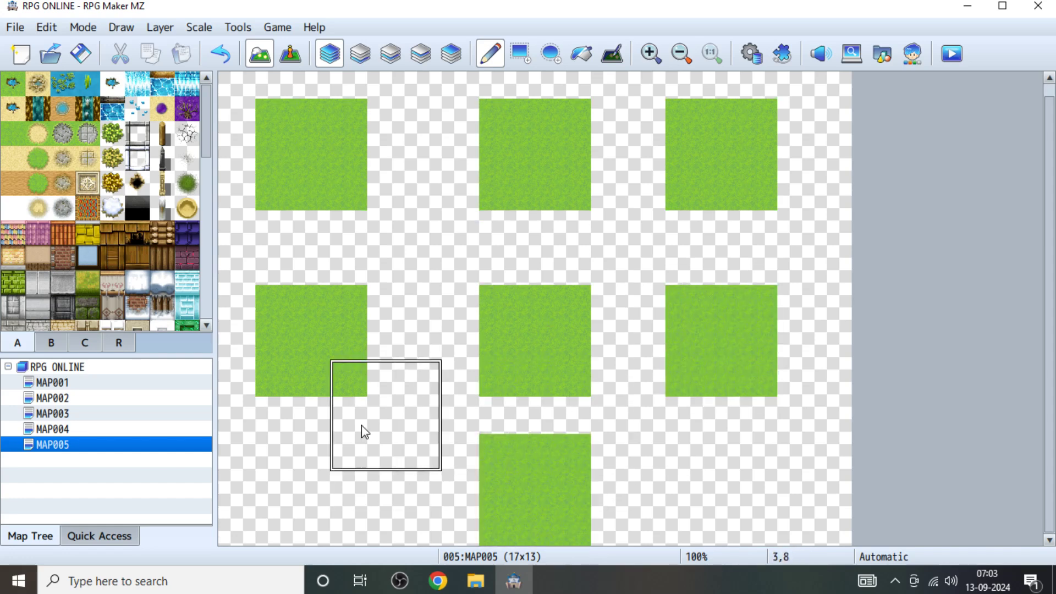
right_click(608, 448)
mouse_move(608, 448)
mouse_down()
mouse_move(536, 526)
mouse_move(498, 526)
mouse_move(572, 490)
mouse_up()
Shift the third column's two grass squares one tile to the right by duplicating them together and erasing the leftover column.
right_click(477, 311)
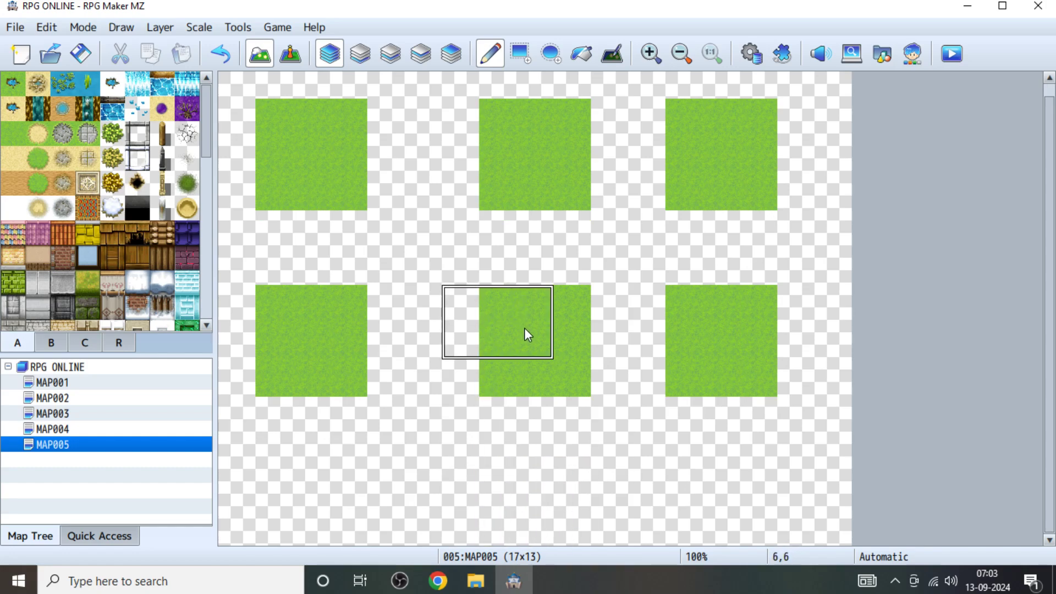
right_click(392, 318)
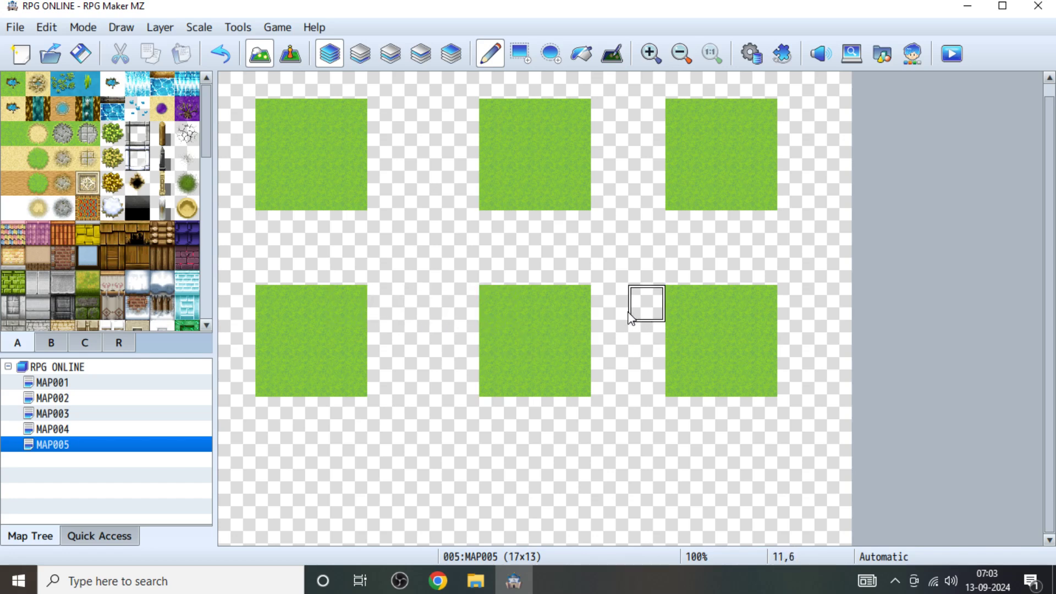
right_click(687, 304)
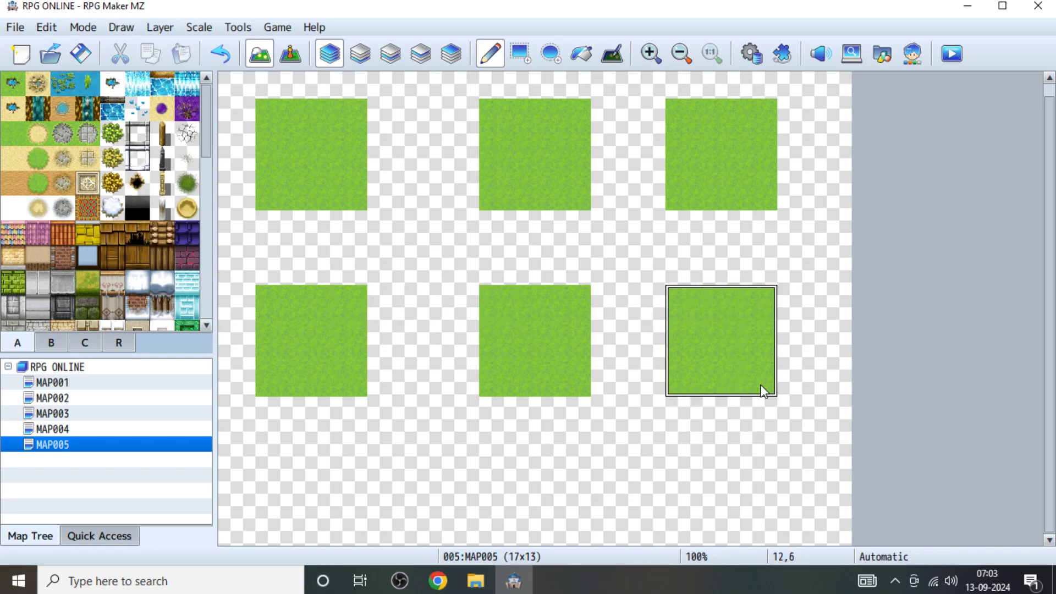
right_click(686, 120)
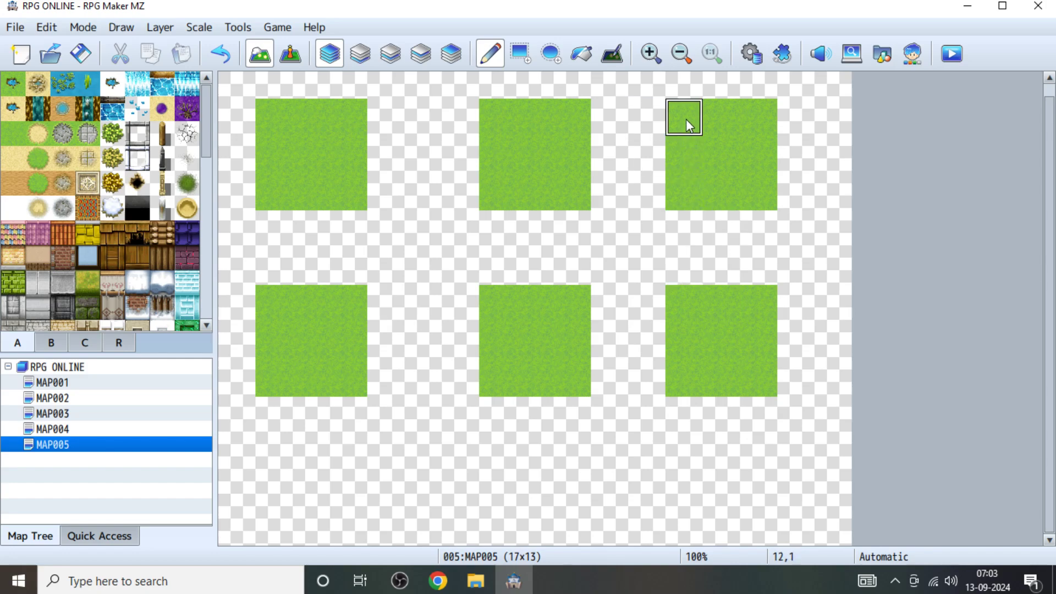
click(794, 380)
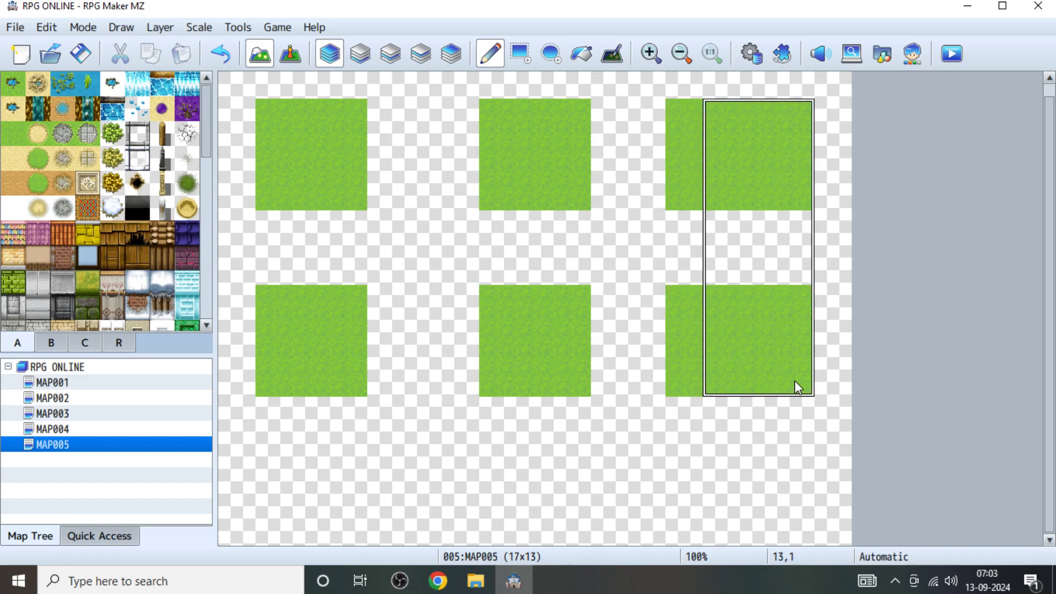
right_click(684, 413)
mouse_move(683, 413)
mouse_down()
mouse_move(681, 235)
mouse_move(660, 137)
mouse_up()
scroll(601, 200, up, 1)
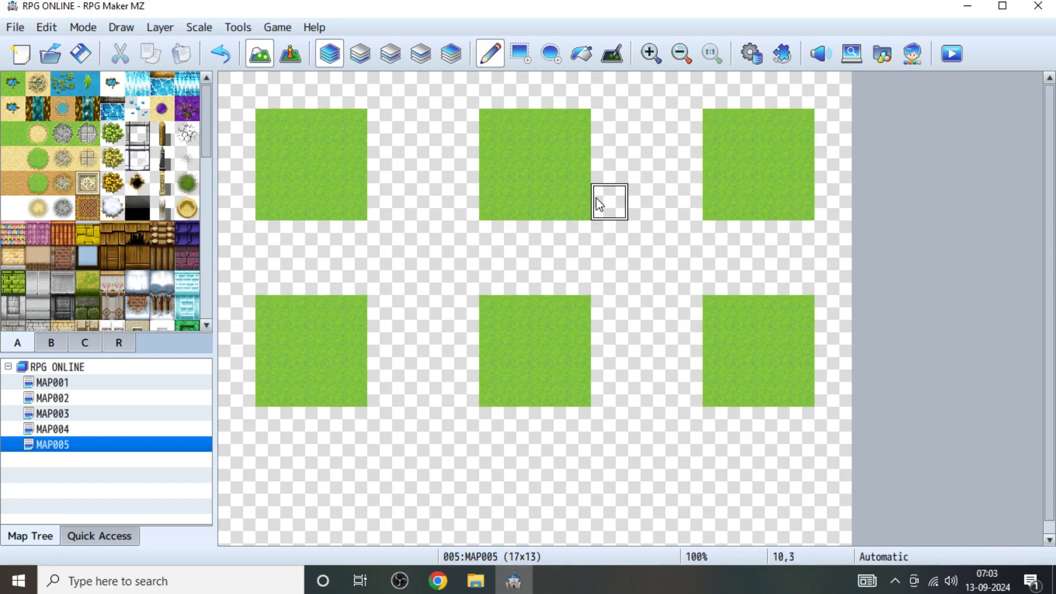
Shift all six grass squares one tile down by duplicating the whole block and erasing the leftover strip along the upper edge.
mouse_move(280, 116)
mouse_down()
mouse_move(672, 358)
mouse_move(800, 402)
mouse_up()
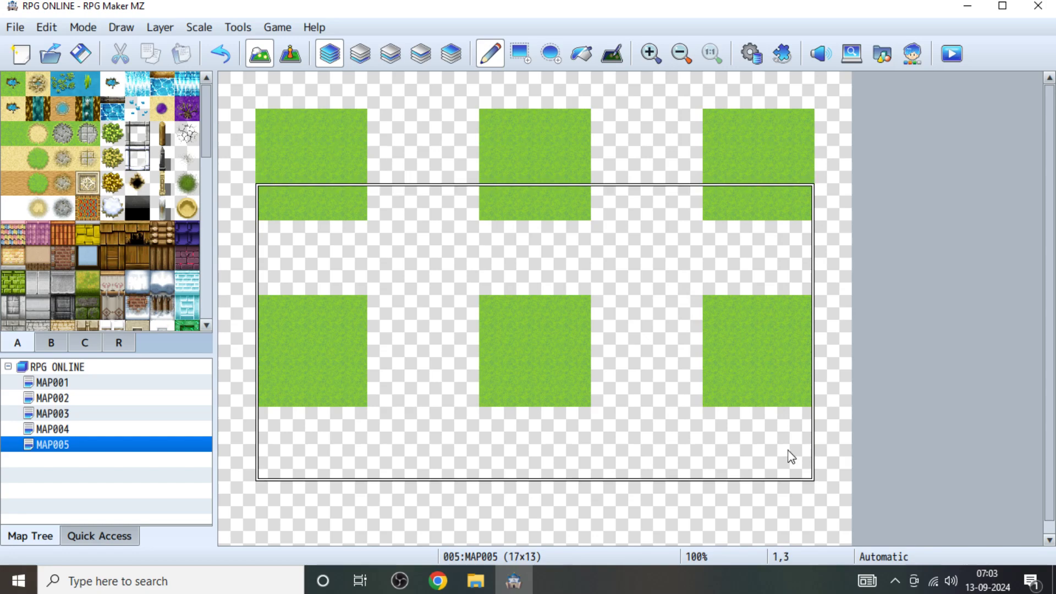
click(790, 437)
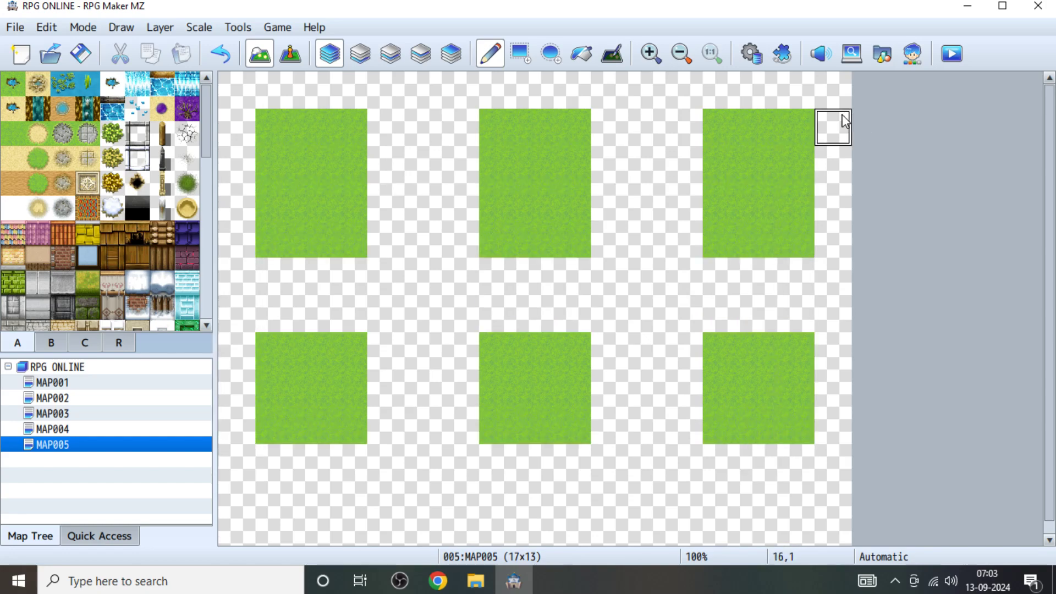
drag(844, 119, 270, 126)
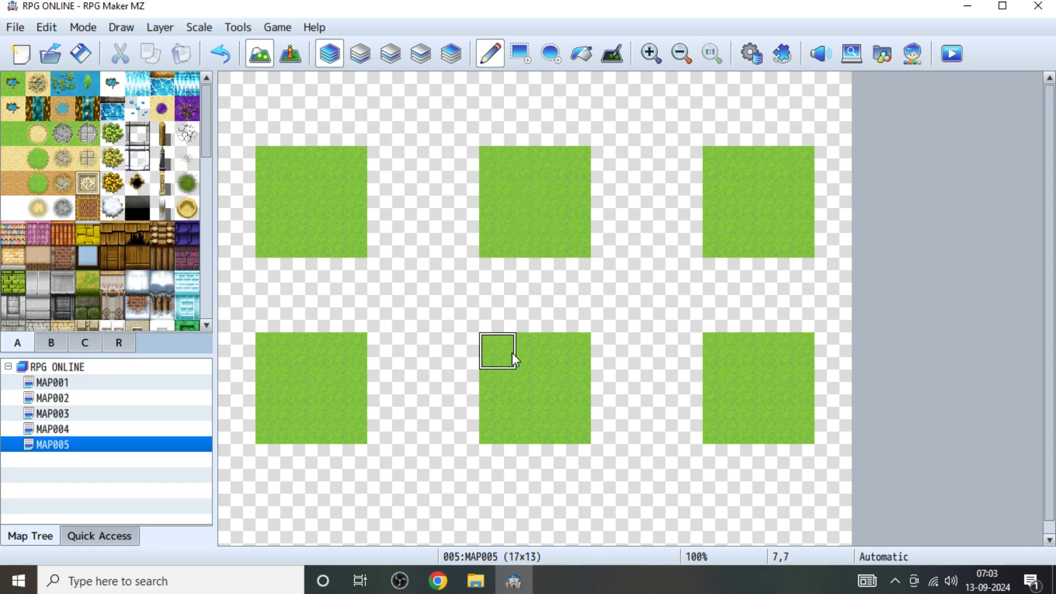
Create an event on the upper middle tile of the first grass square and give it a character image from the Monster set.
scroll(512, 429, down, 1)
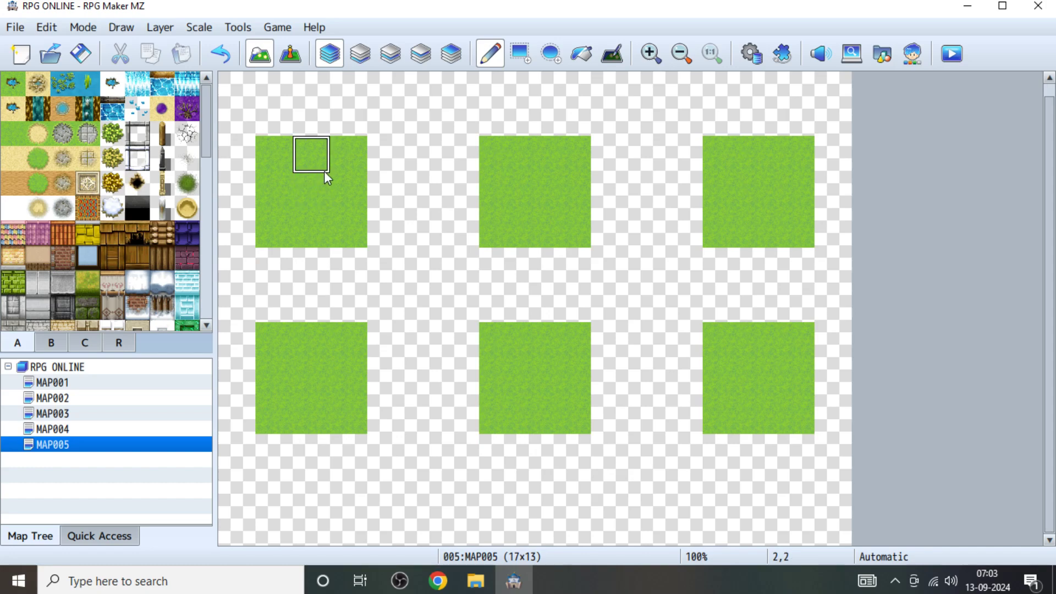
click(290, 53)
double_click(309, 153)
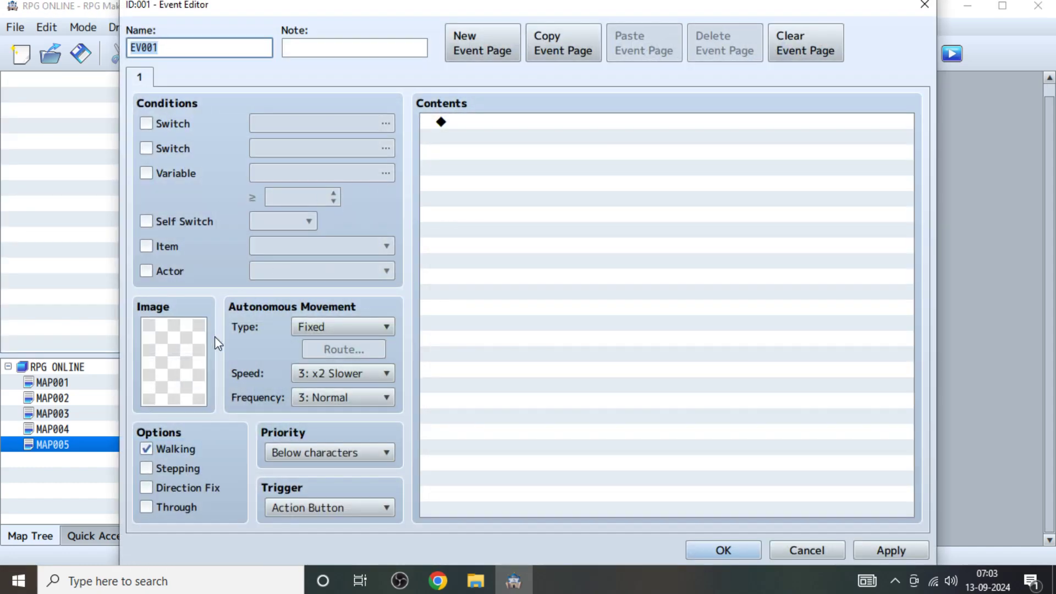
double_click(176, 358)
click(285, 162)
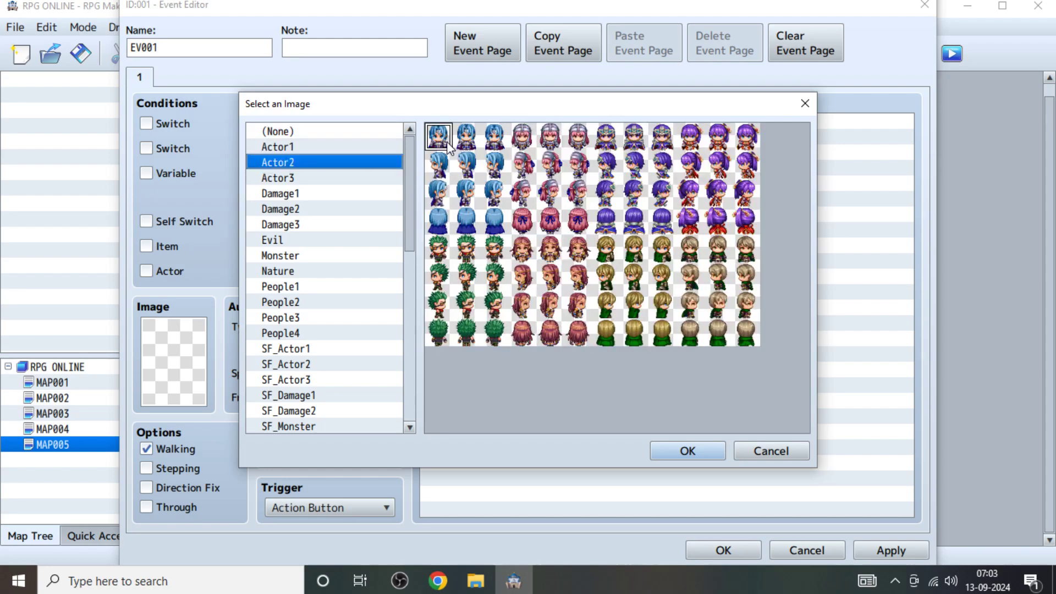
click(281, 256)
double_click(441, 194)
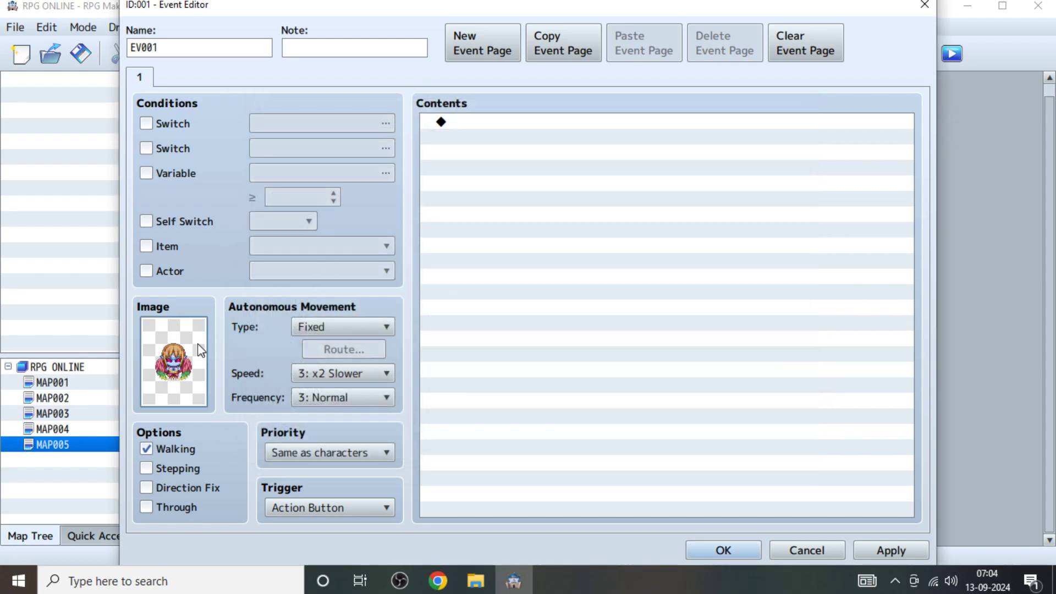